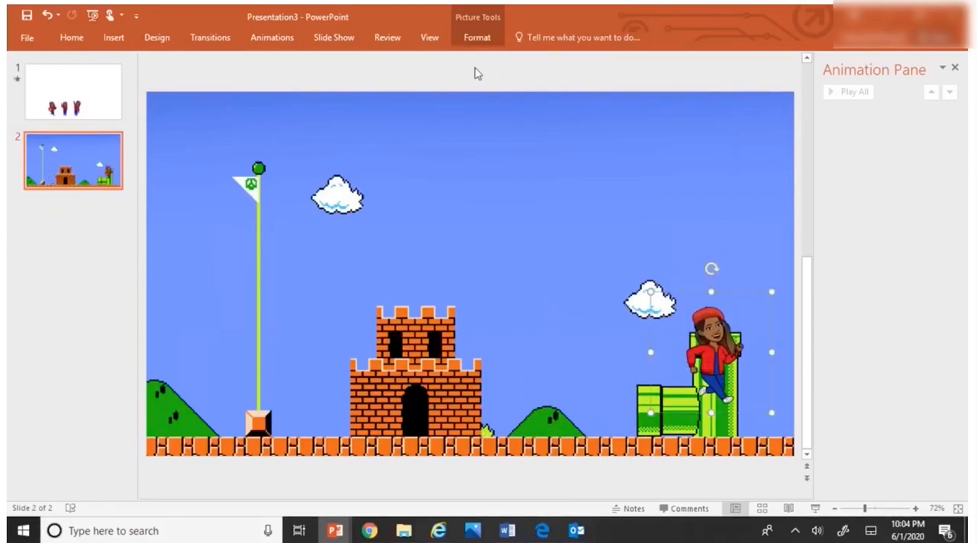
Step: Flip the character picture on slide 2 horizontally and shift it slightly to centre it on the tall green pipe
left_click(483, 44)
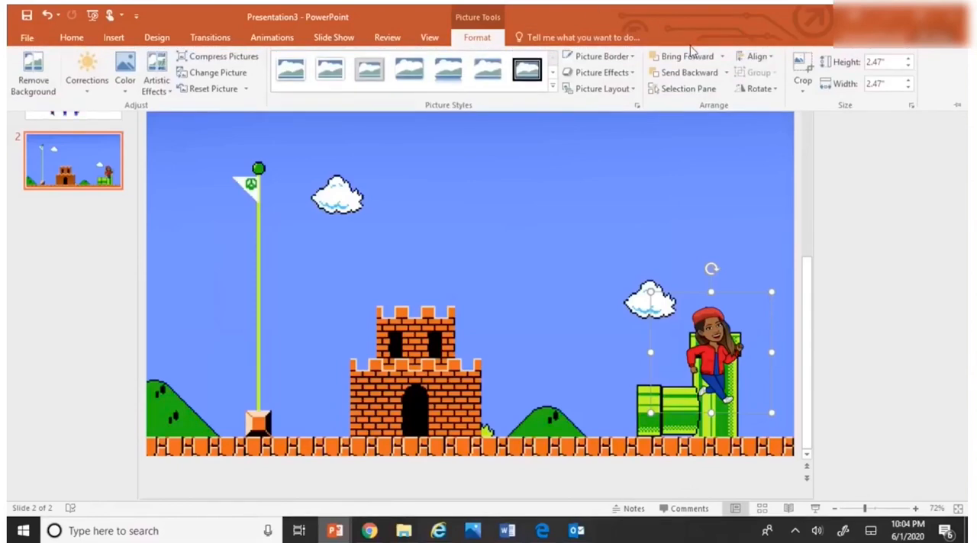
left_click(760, 89)
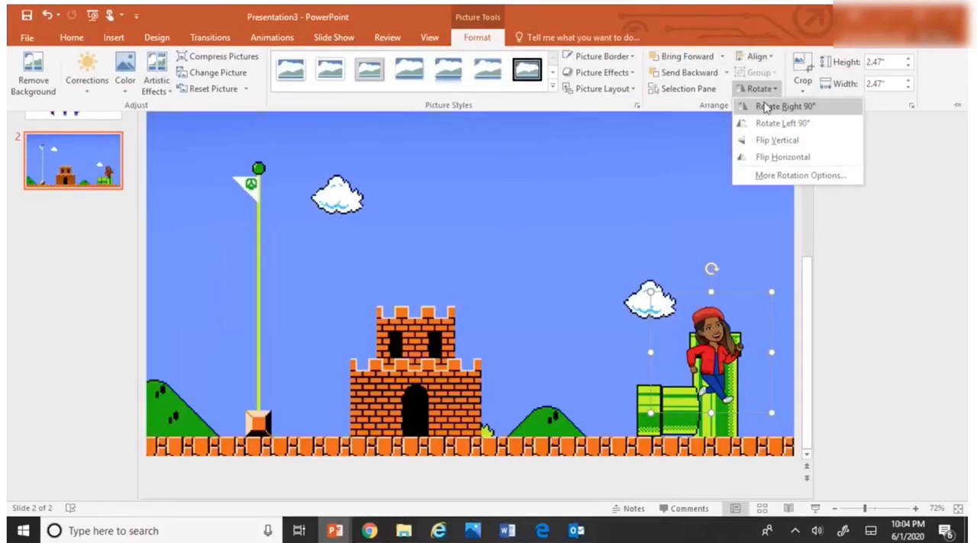
left_click(769, 157)
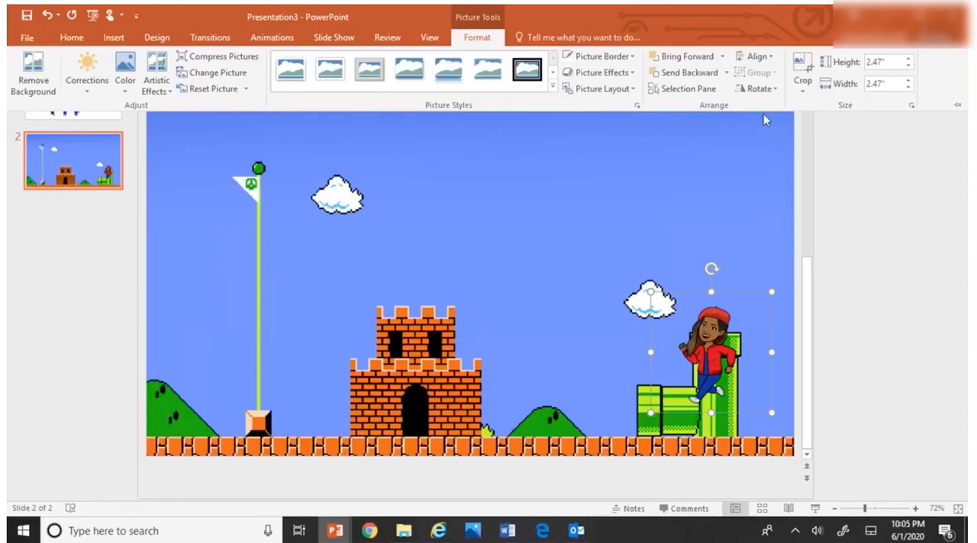
left_click(714, 355)
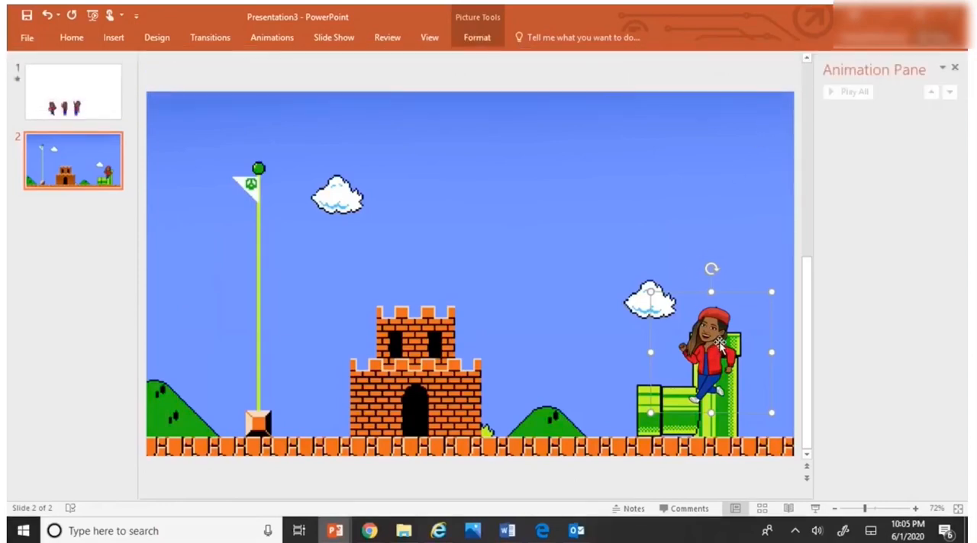
left_click_drag(721, 341, 726, 339)
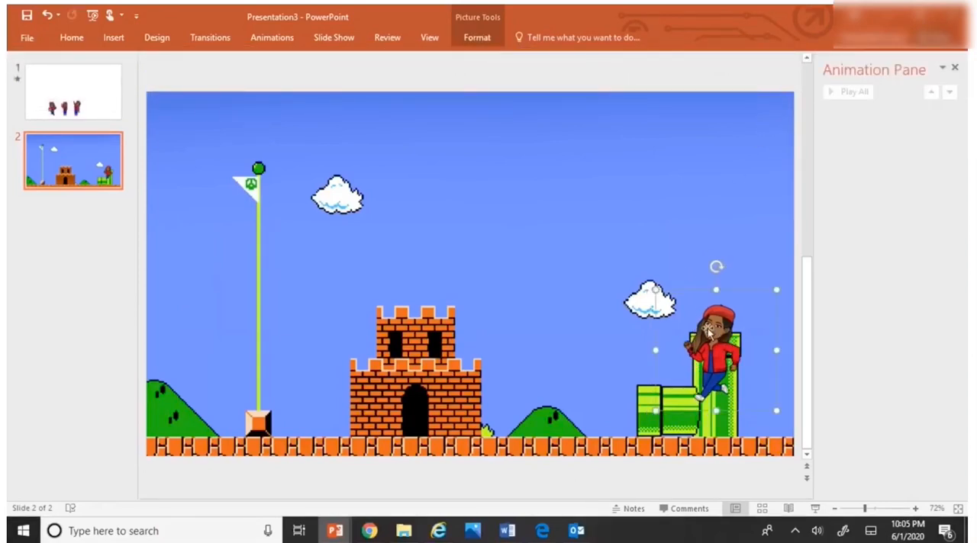
Step: Duplicate slide 2 five times to create slides 3 through 7
left_click(111, 174)
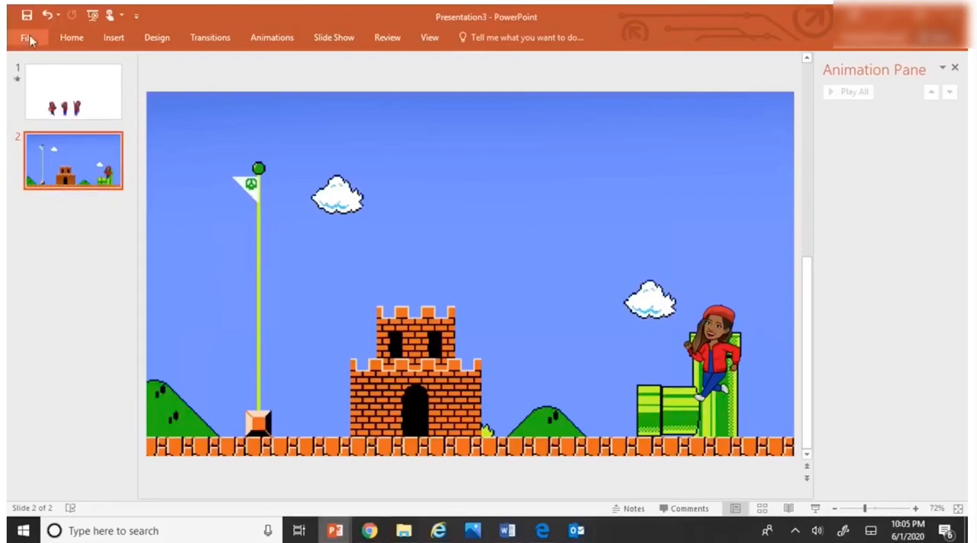
left_click(111, 37)
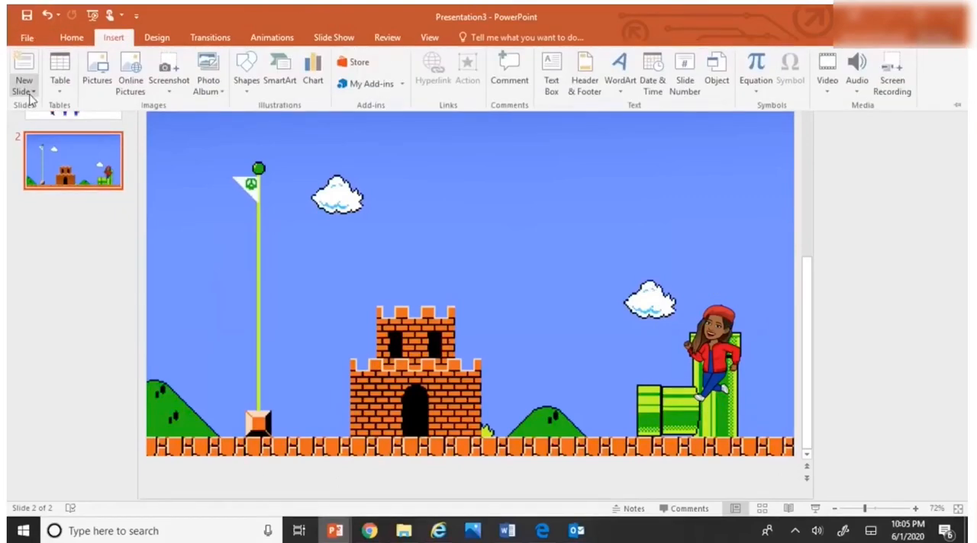
left_click(25, 91)
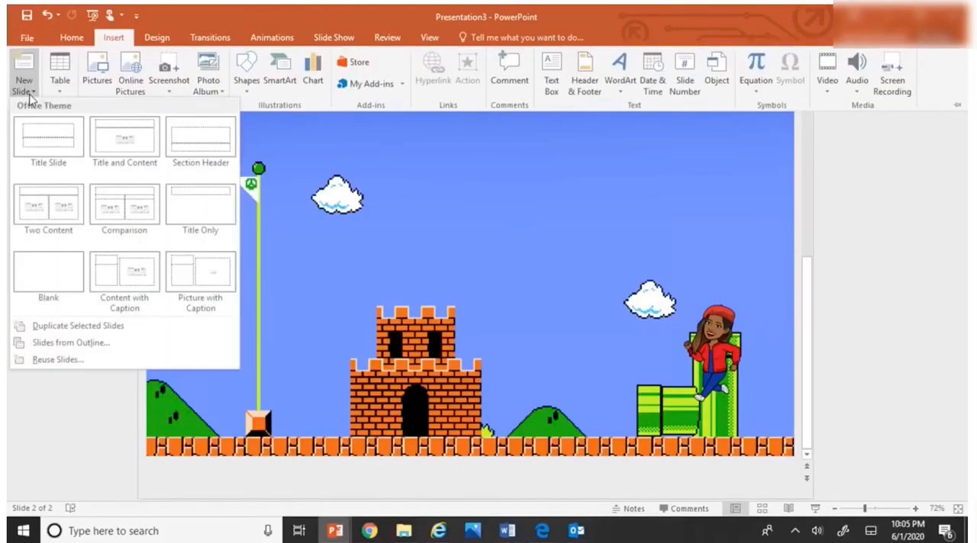
left_click(54, 326)
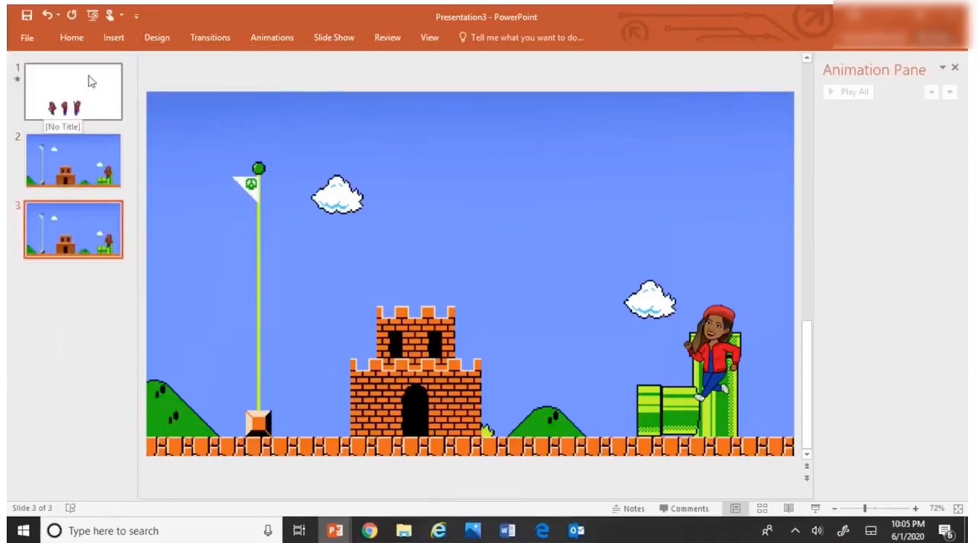
left_click(113, 37)
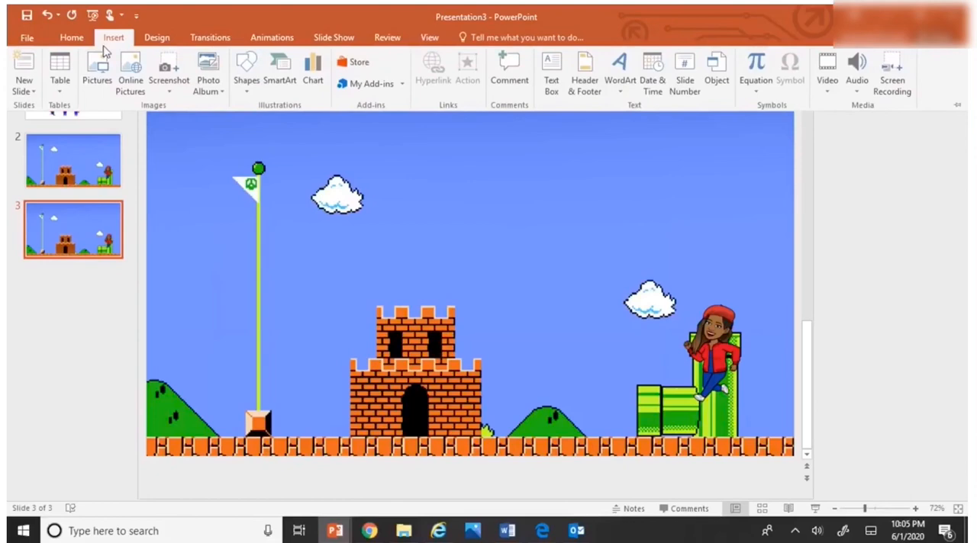
left_click(23, 88)
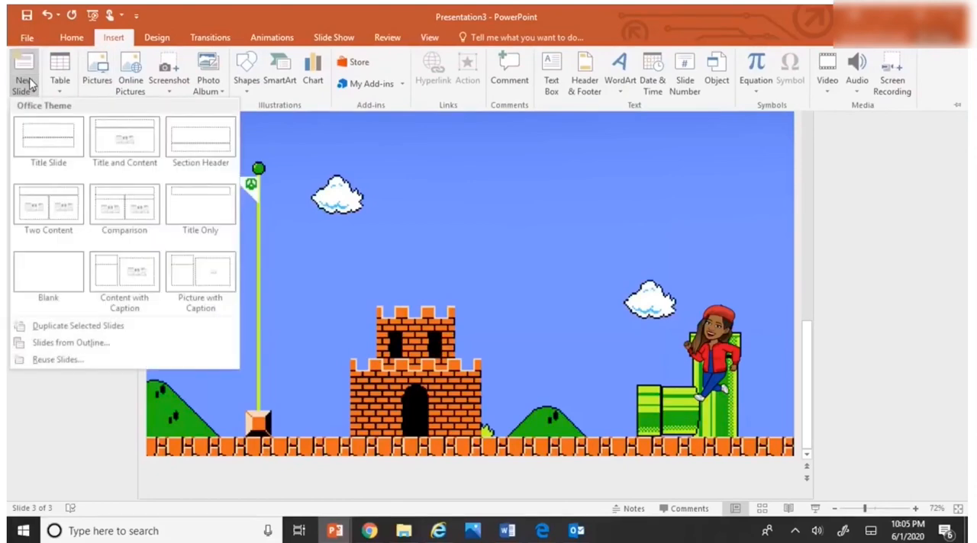
left_click(51, 326)
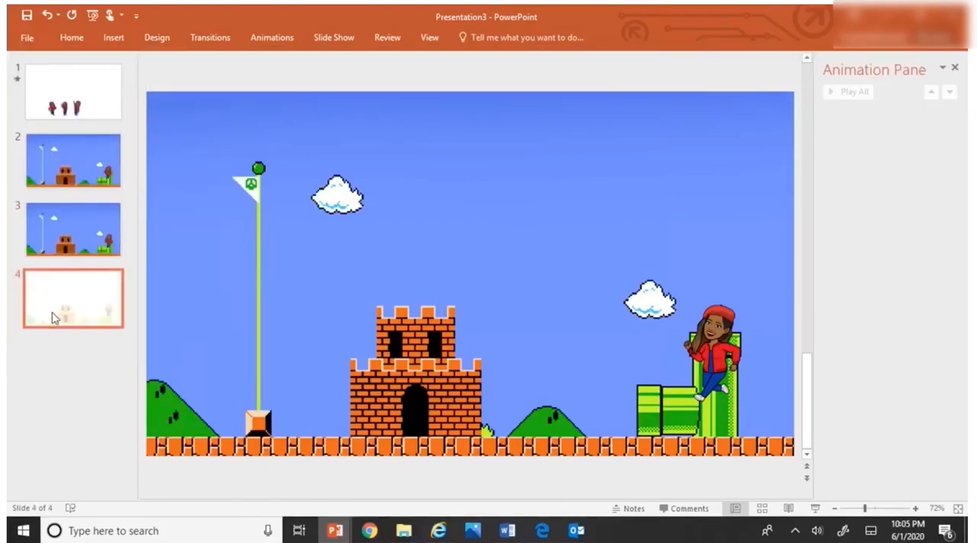
left_click(111, 37)
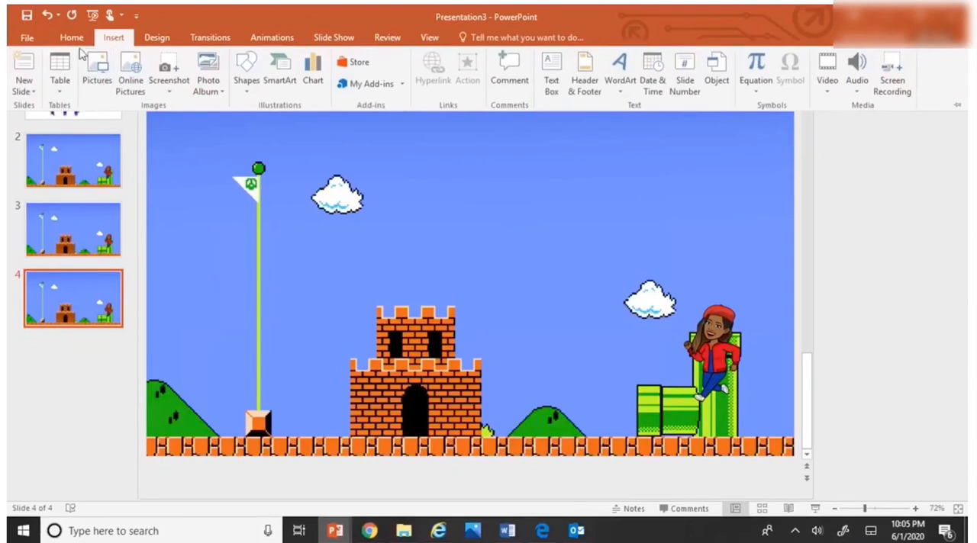
left_click(29, 92)
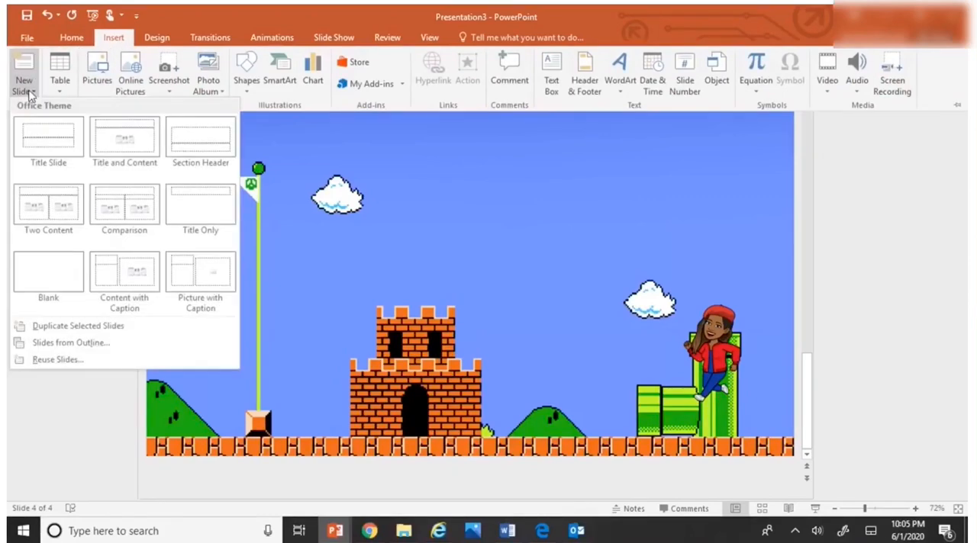
left_click(63, 328)
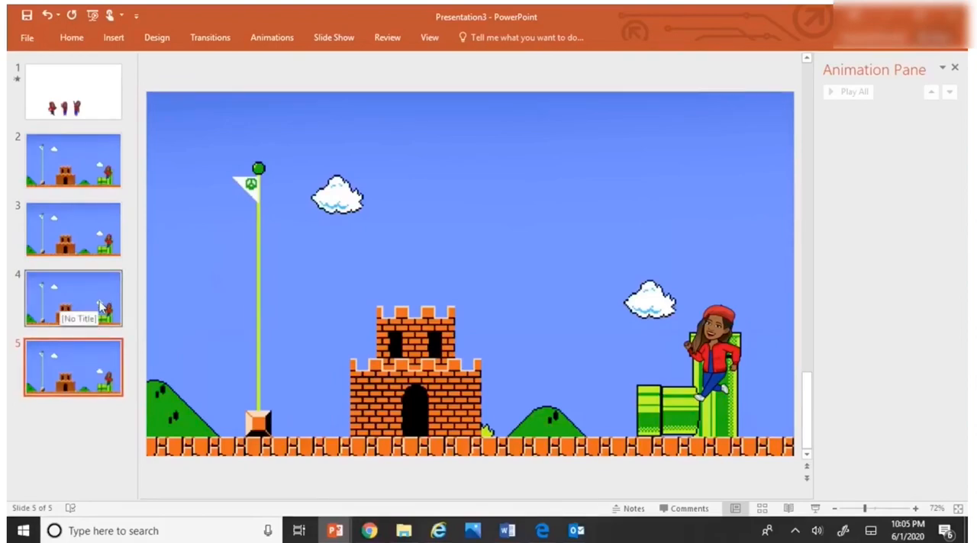
key("ctrl+d")
key("ctrl+d")
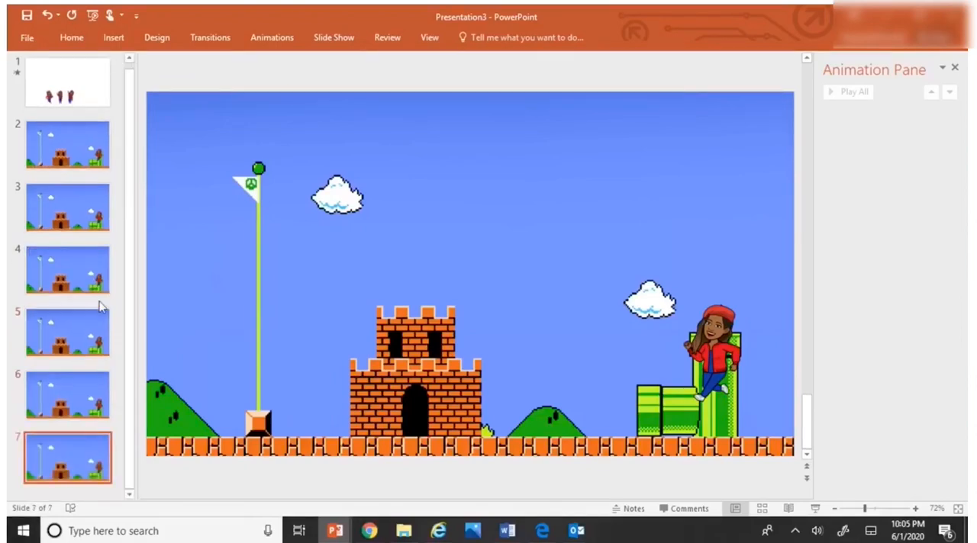
Step: Delete the character picture from slide 7, keeping only the background scene
left_click(726, 362)
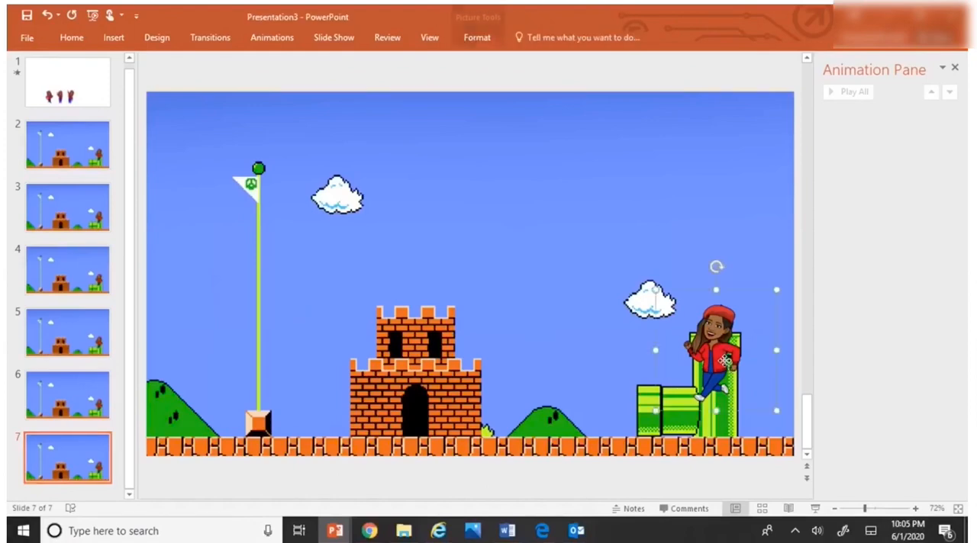
left_click(492, 34)
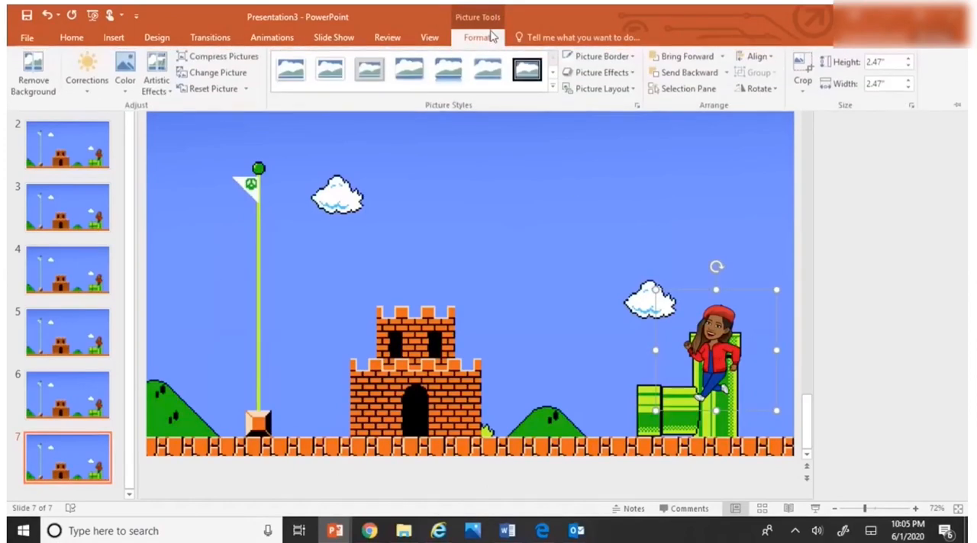
left_click(799, 67)
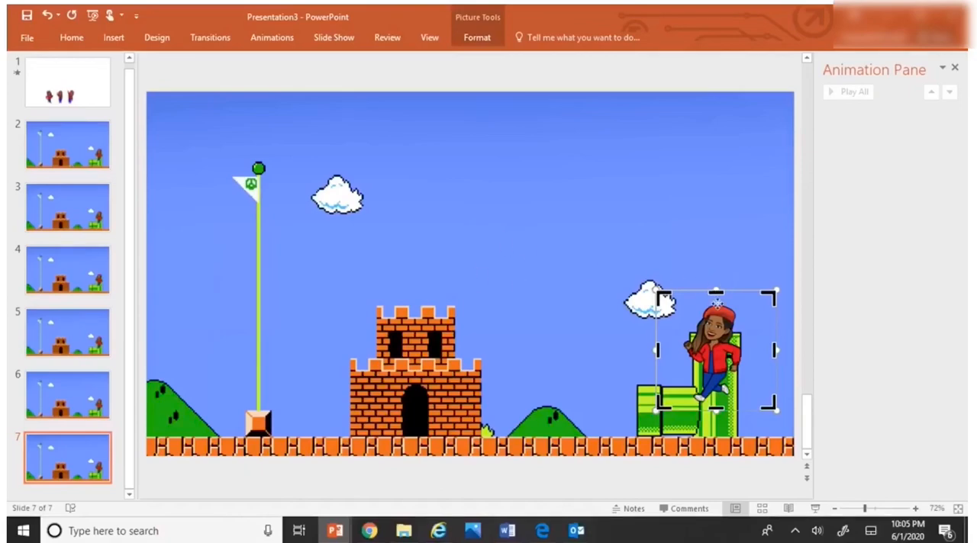
key("Delete")
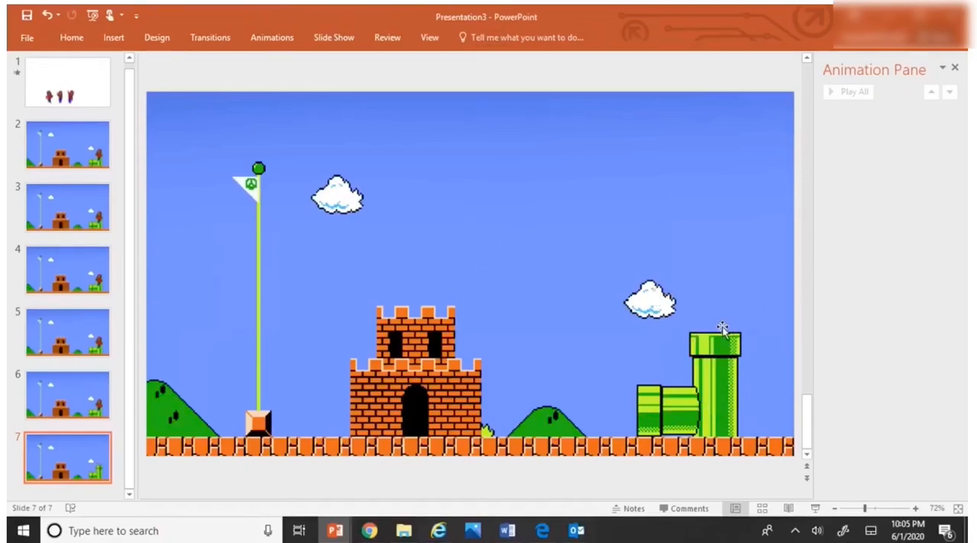
Step: Crop the character on slide 3 from below up to the tall pipe's top edge, leaving only the upper head
left_click(92, 218)
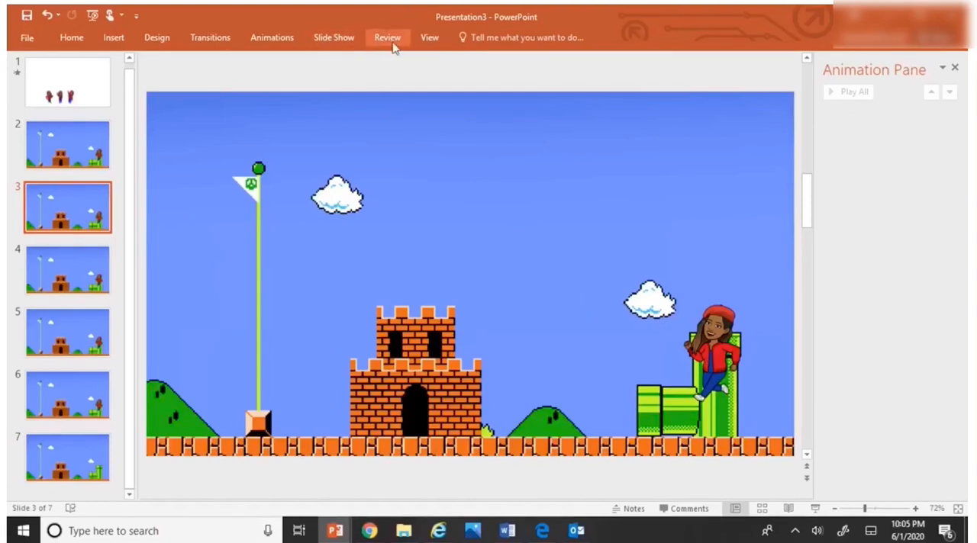
left_click(715, 362)
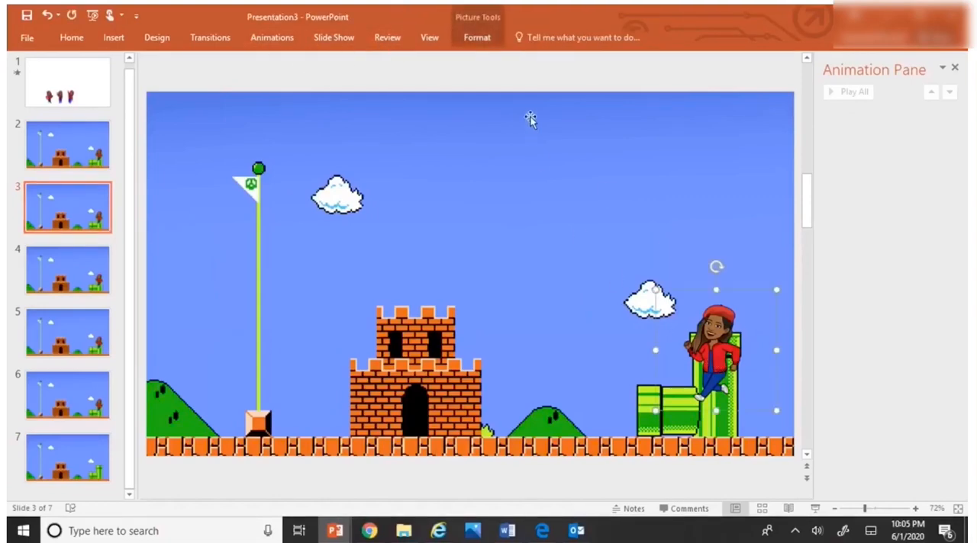
left_click(479, 39)
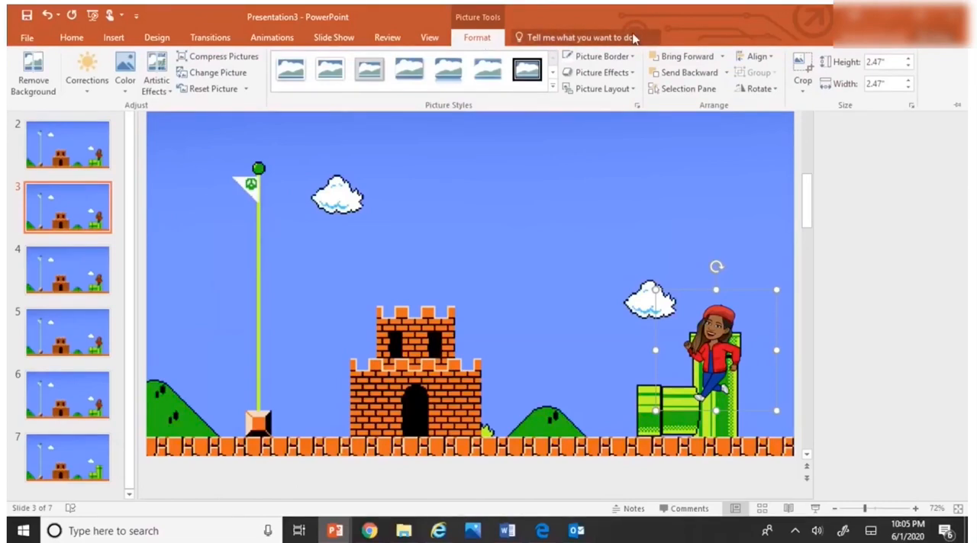
left_click(802, 67)
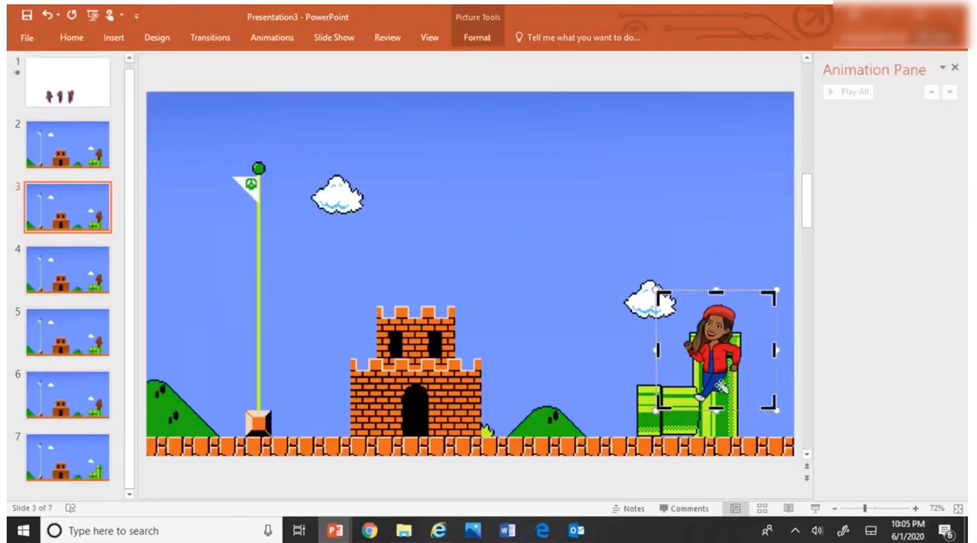
left_click_drag(715, 409, 721, 333)
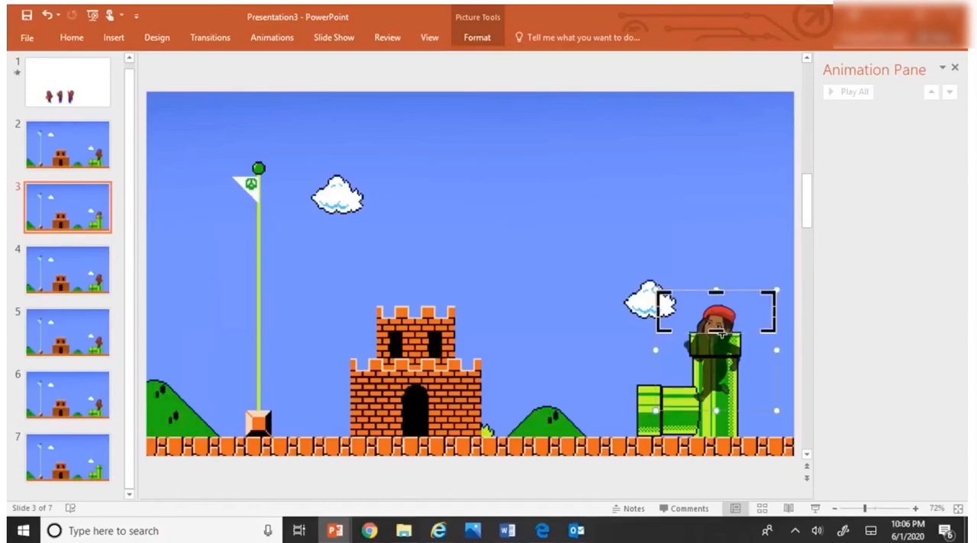
left_click(689, 267)
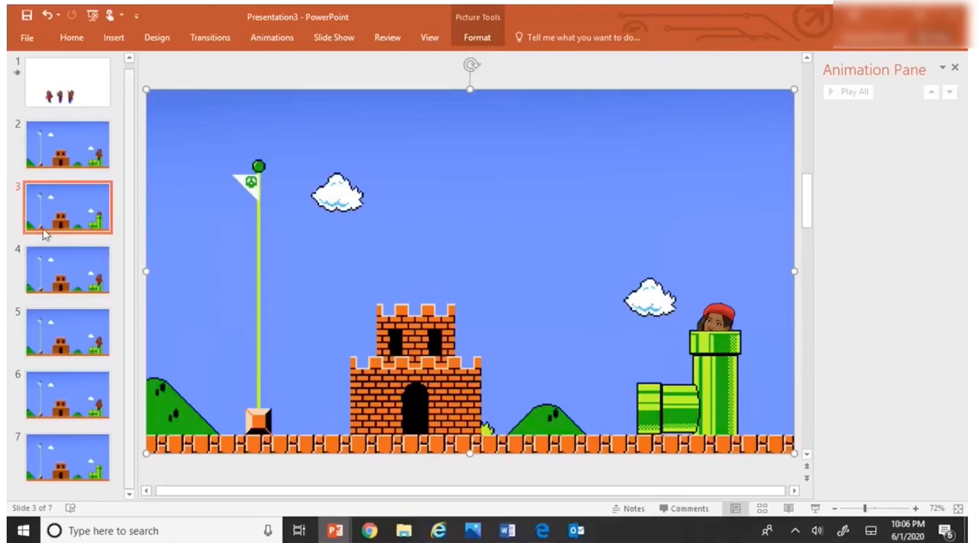
Step: Raise the character on slide 4 slightly so the head and shoulders sit above the tall pipe's rim
left_click(90, 271)
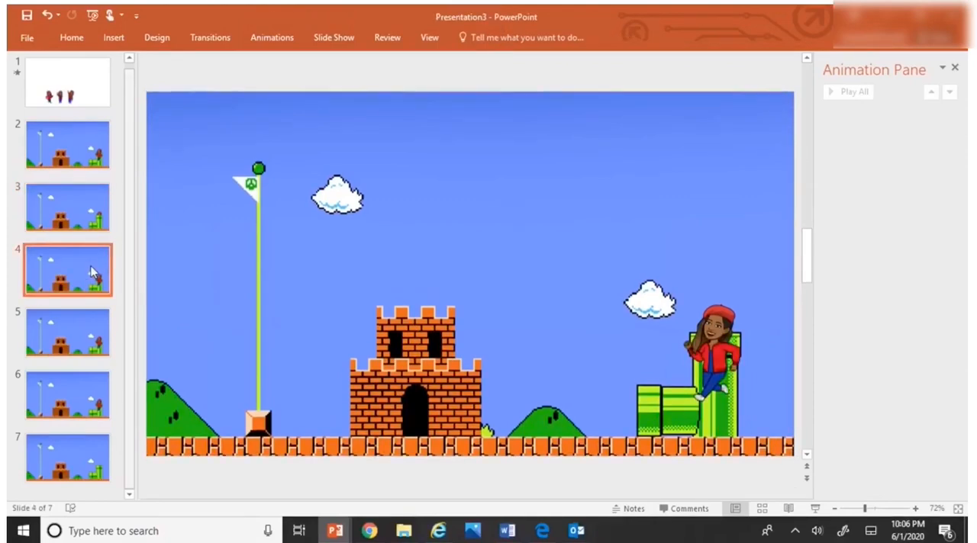
left_click(716, 357)
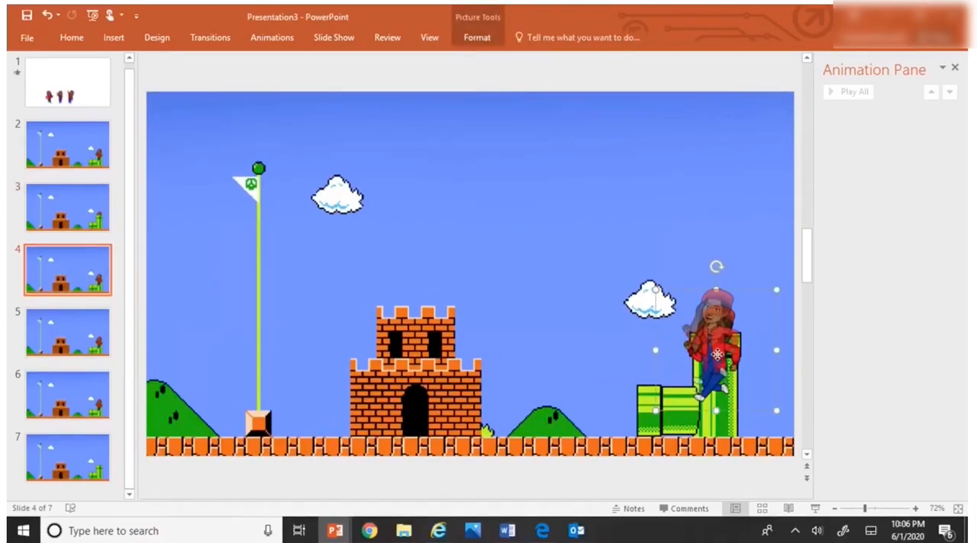
left_click_drag(717, 355, 715, 338)
left_click(691, 361)
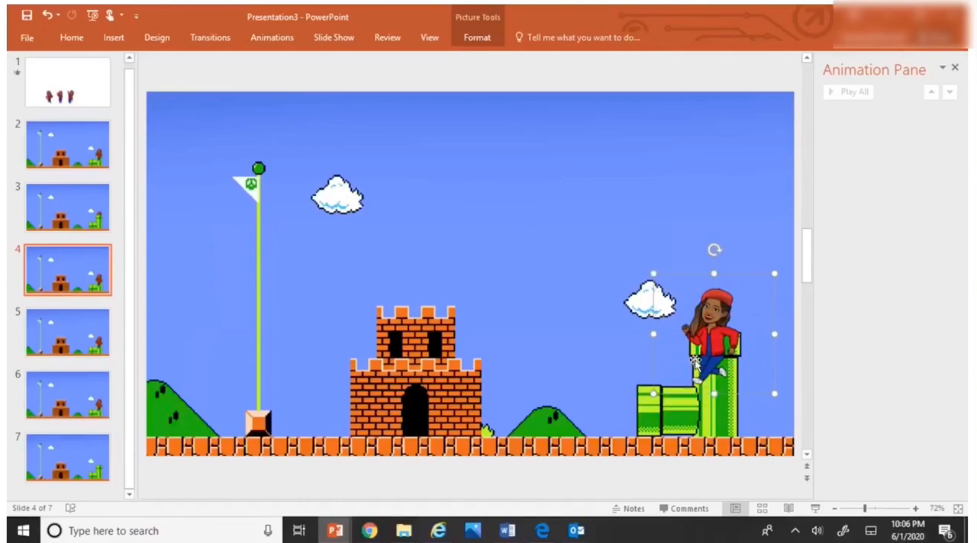
Step: Crop the character on slide 4 from below to the tall pipe's rim, to a height of about 1.25"
left_click(482, 38)
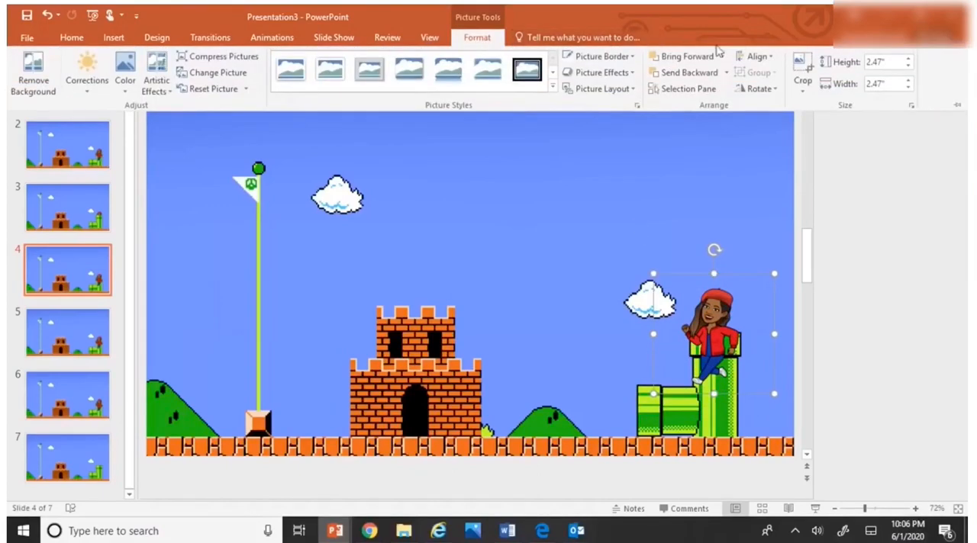
left_click(802, 65)
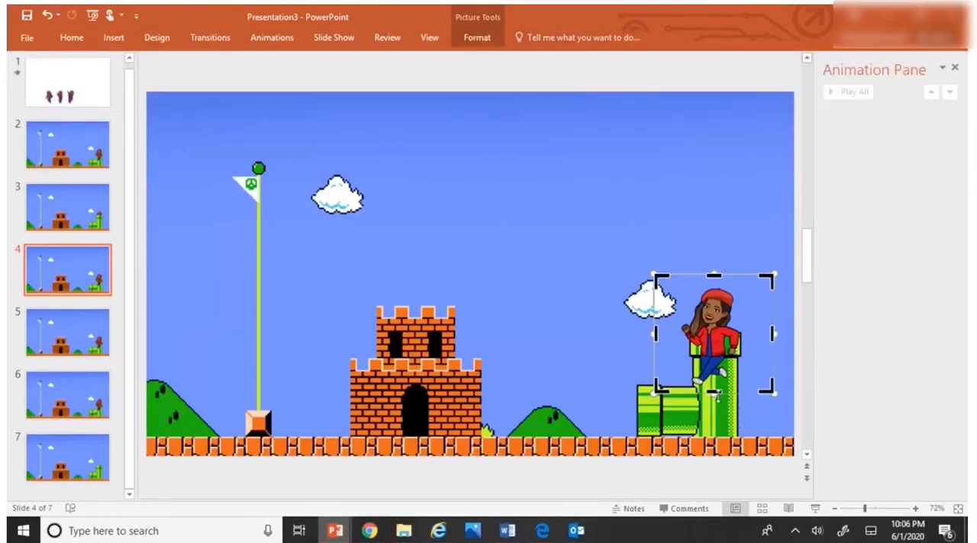
left_click_drag(713, 391, 722, 333)
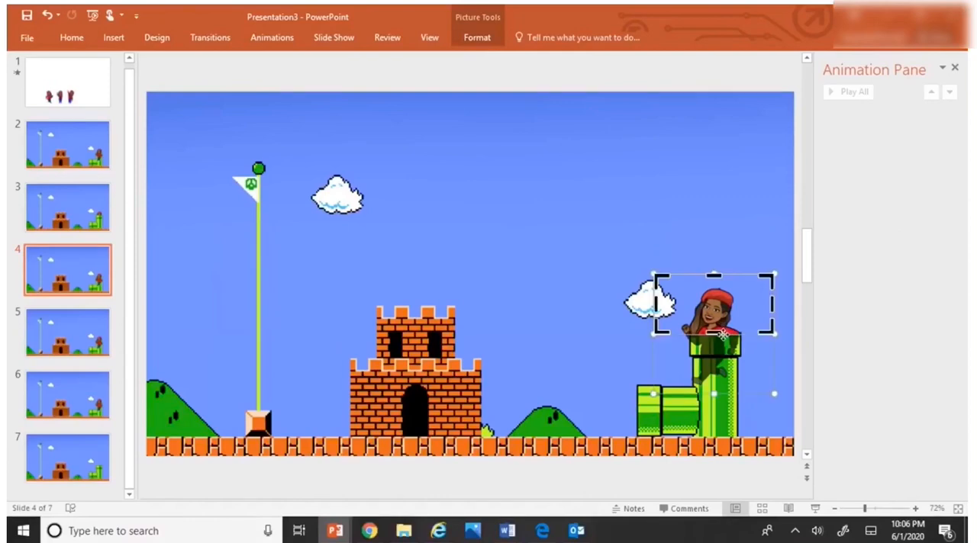
left_click(474, 39)
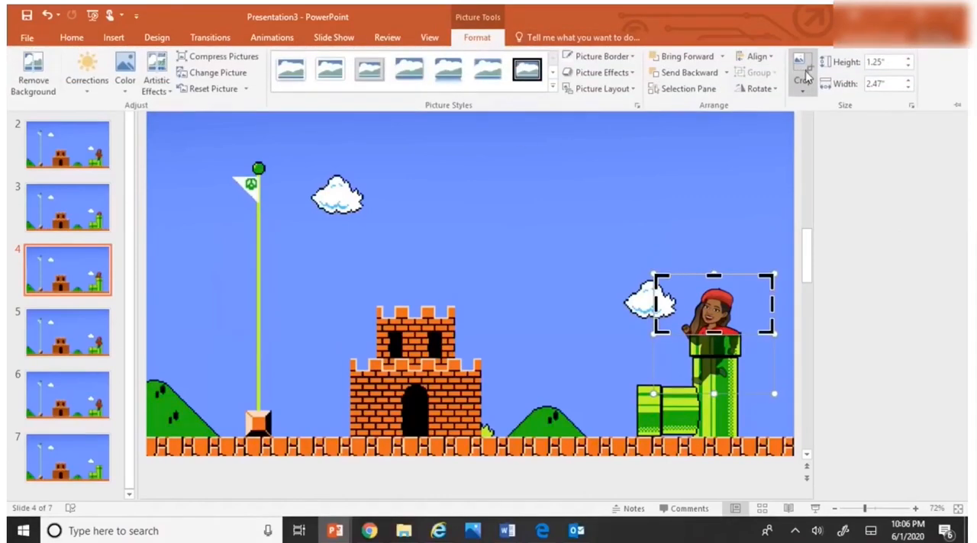
left_click(807, 75)
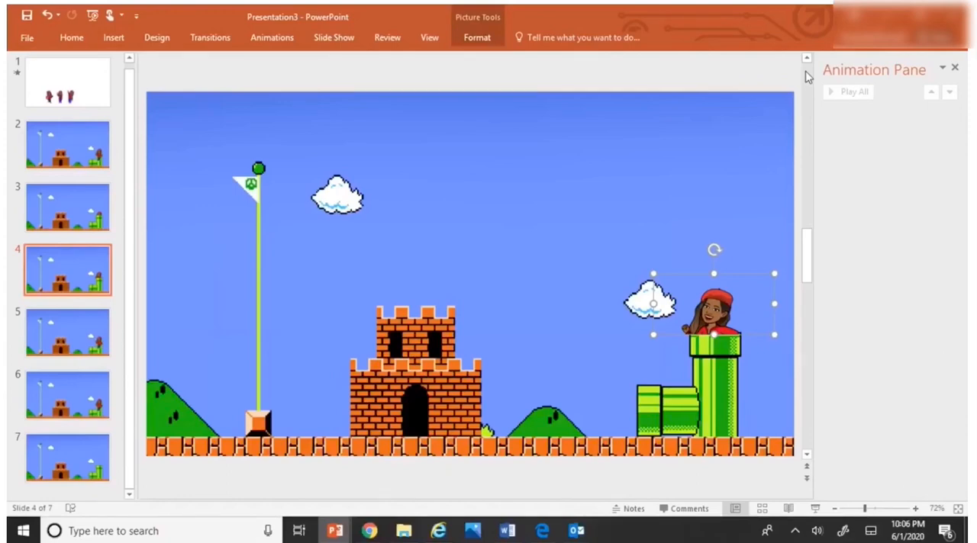
Step: Raise the character on slide 6 until the upper body clears the tall pipe, and crop it from below at the rim to about 1.79" high
left_click(90, 394)
left_click_drag(715, 363, 716, 316)
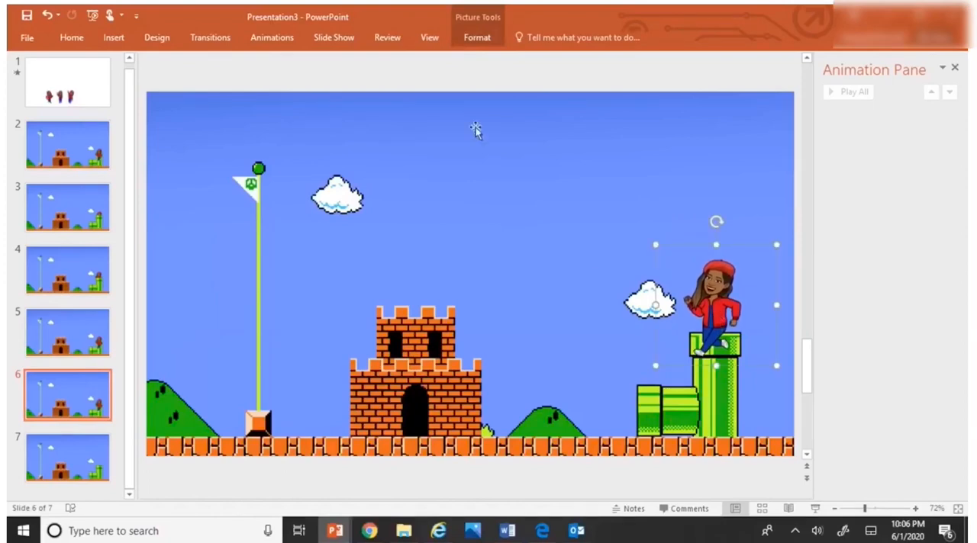
left_click(481, 38)
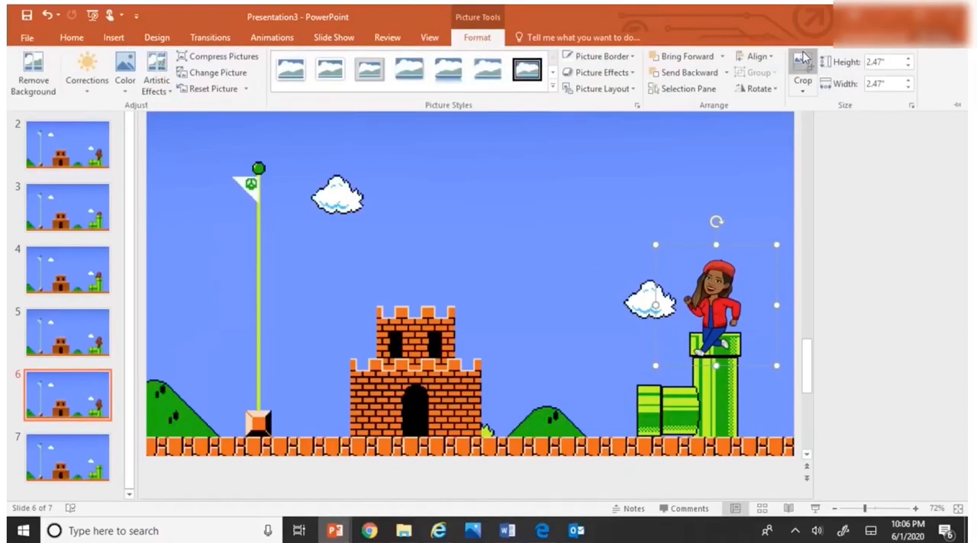
left_click(798, 73)
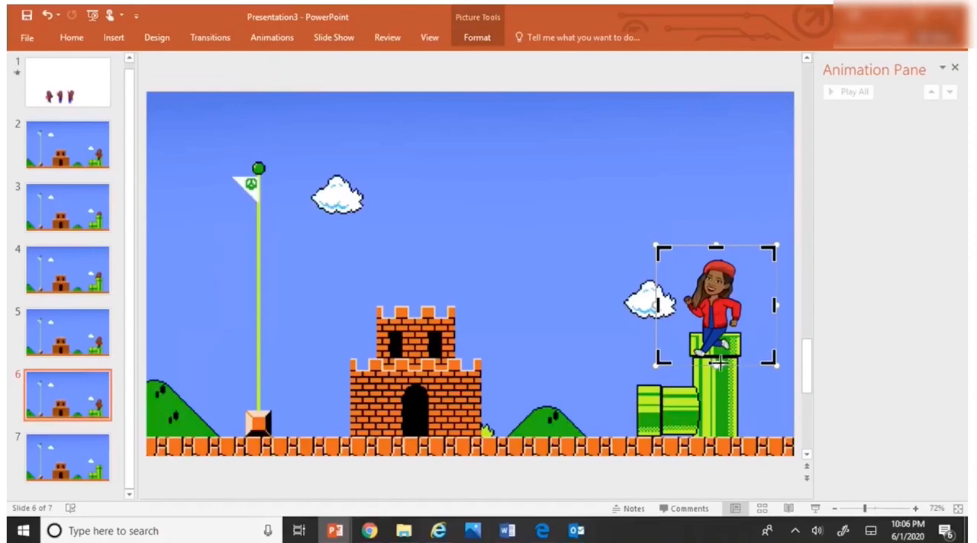
left_click_drag(717, 363, 713, 333)
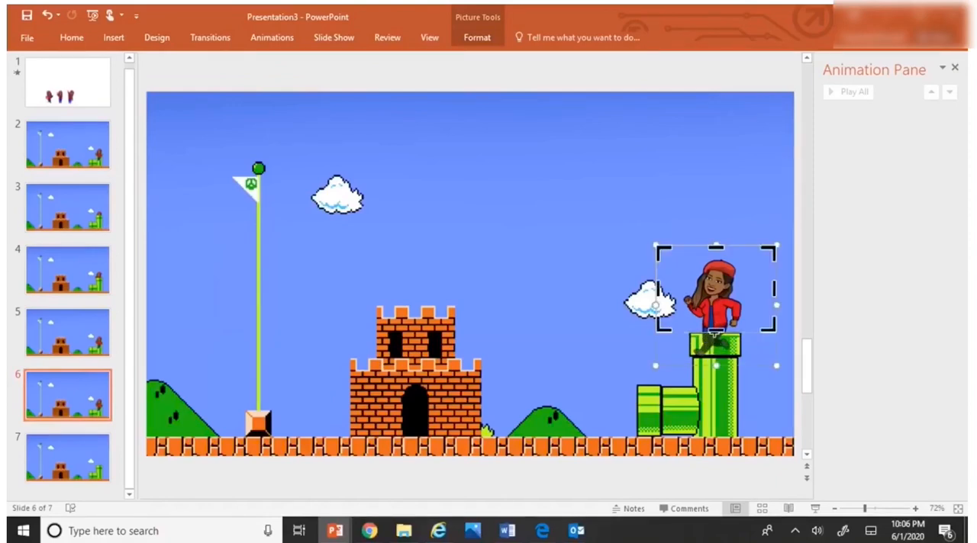
left_click(490, 37)
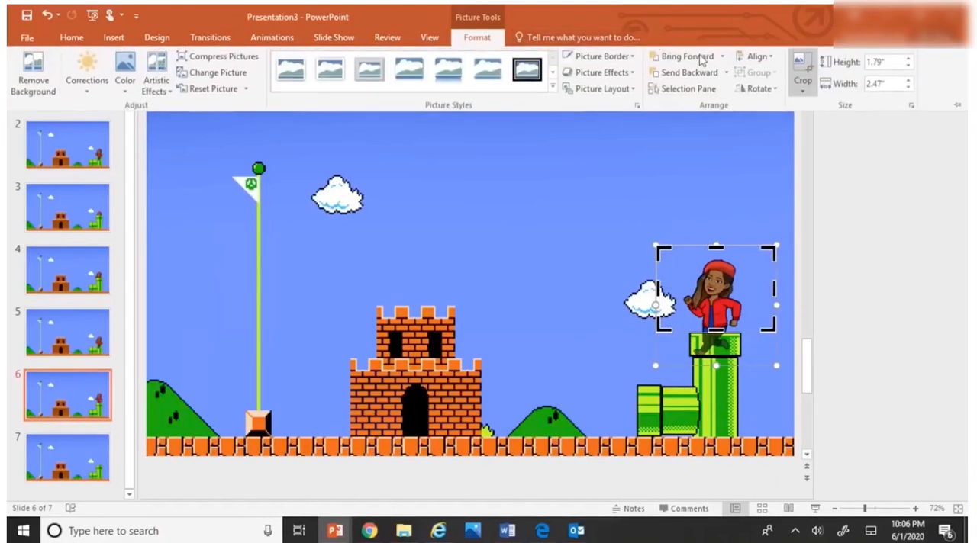
left_click(801, 67)
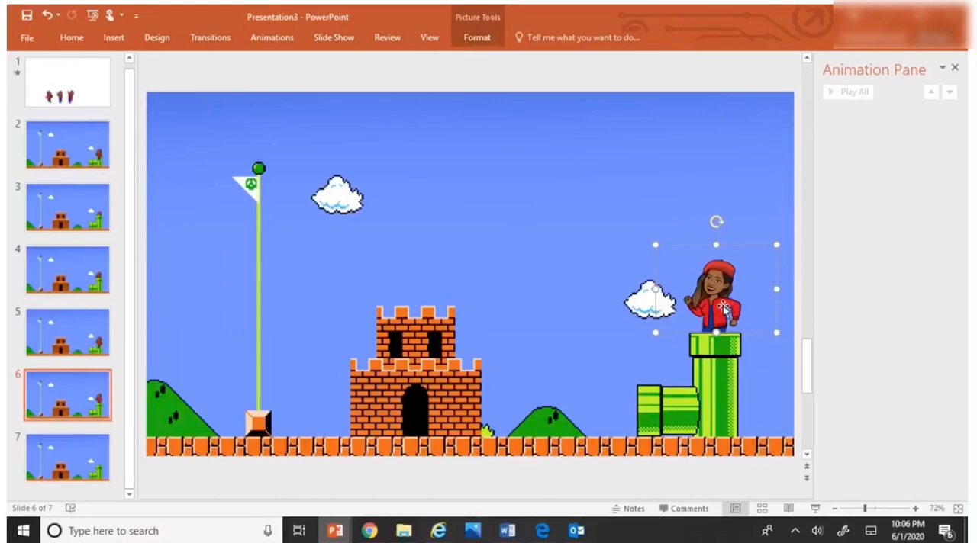
left_click(584, 336)
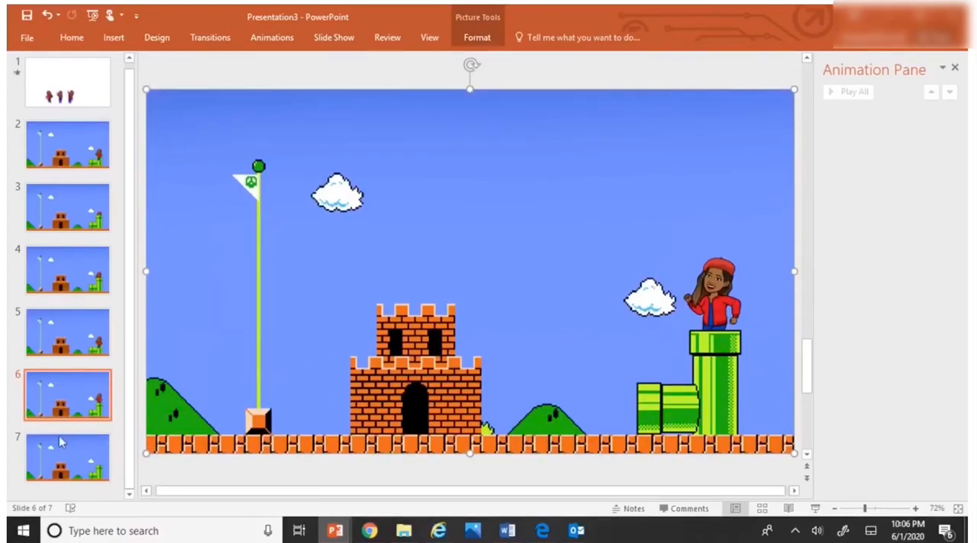
Step: Copy the character with the fully raised waving arm from slide 1 to slide 7 and stand it on top of the tall pipe
left_click(93, 461)
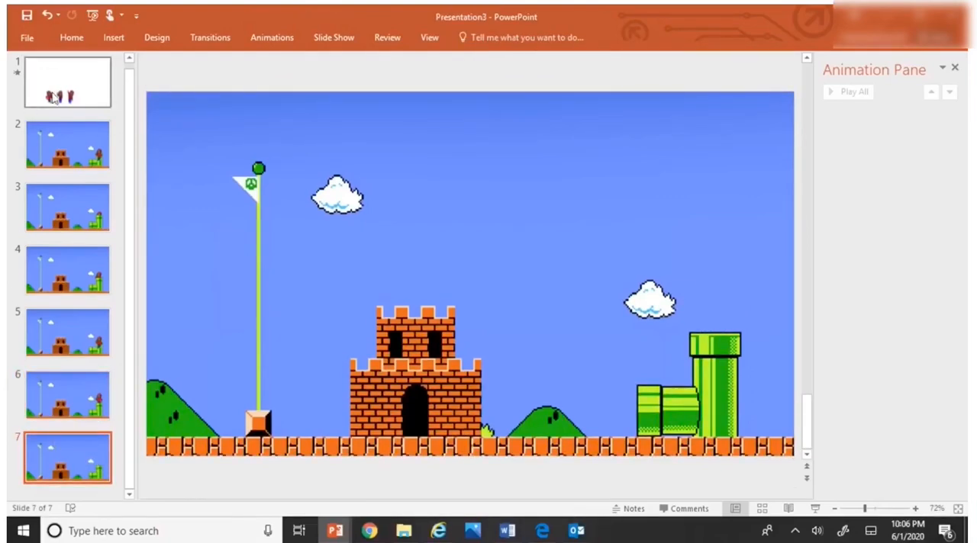
left_click(61, 92)
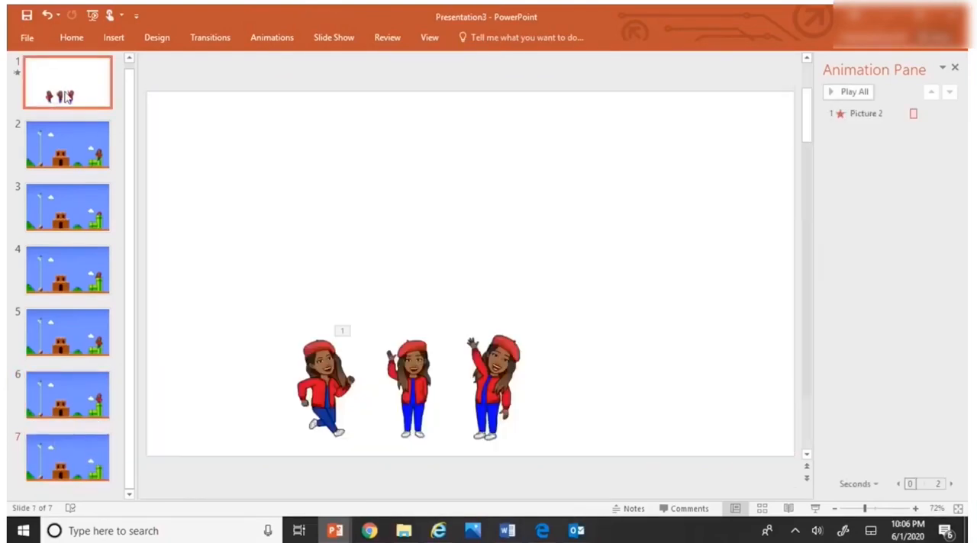
left_click(509, 380)
right_click(508, 380)
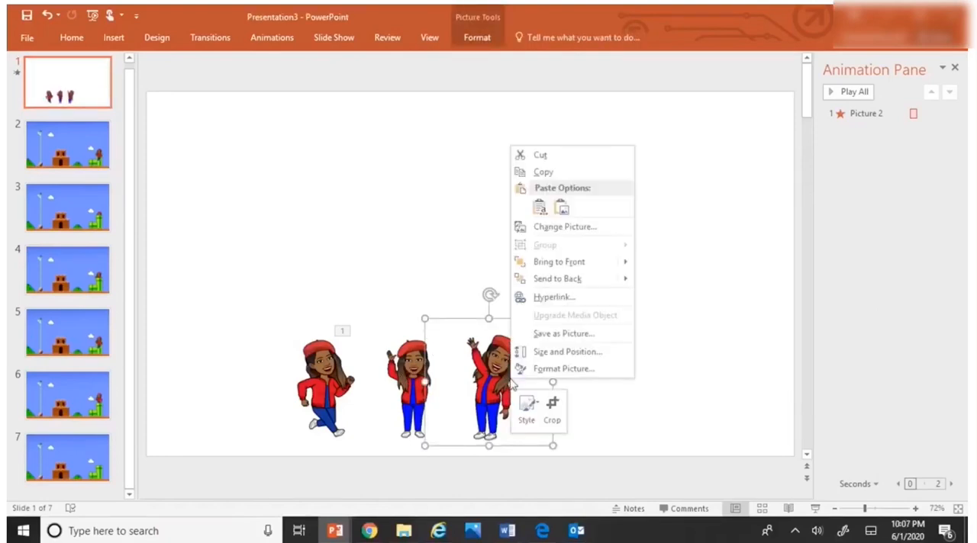
left_click(554, 171)
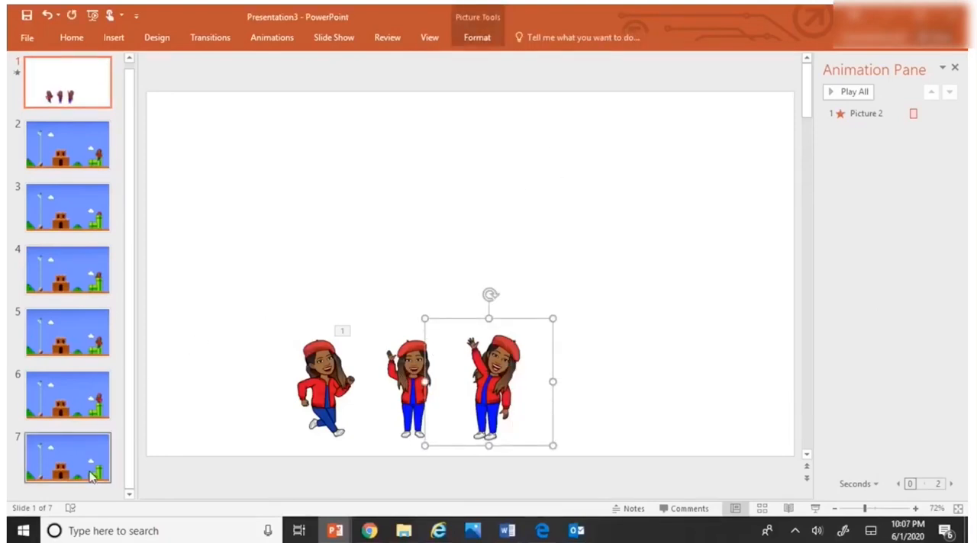
left_click(67, 458)
right_click(695, 323)
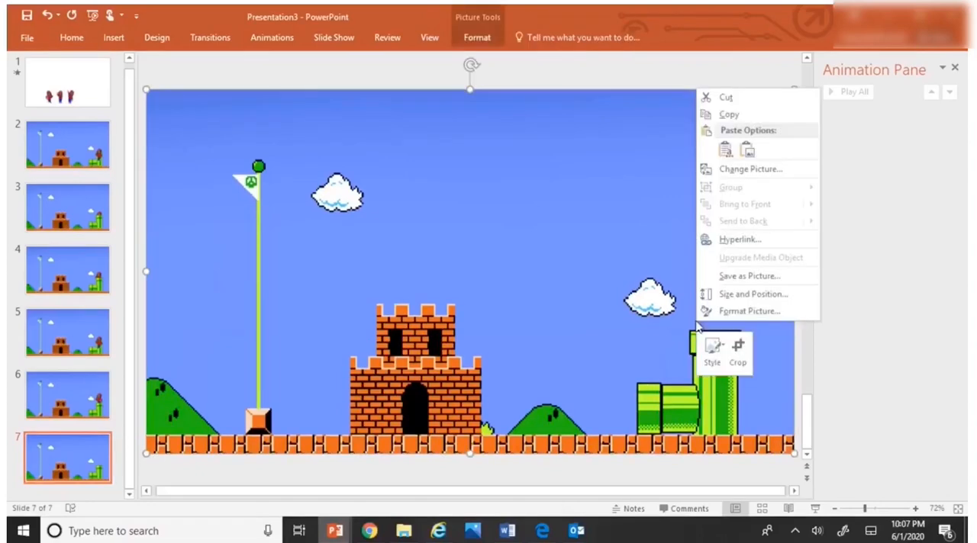
left_click(719, 149)
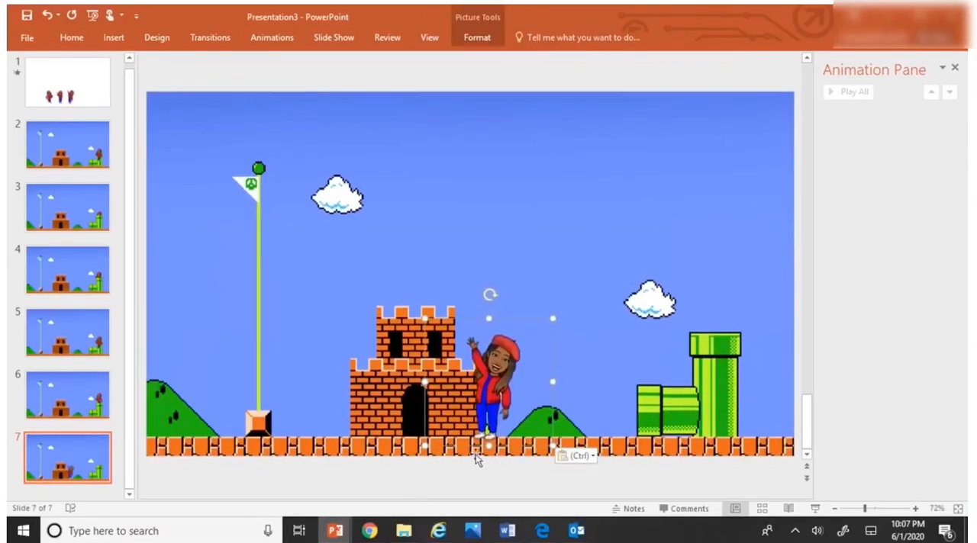
left_click_drag(492, 427, 716, 322)
left_click(80, 161)
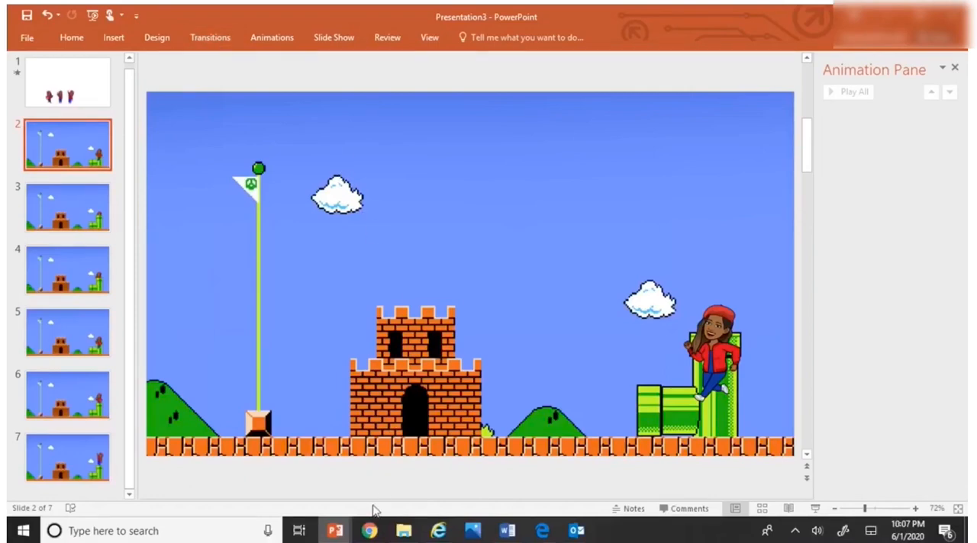
mouse_move(369, 532)
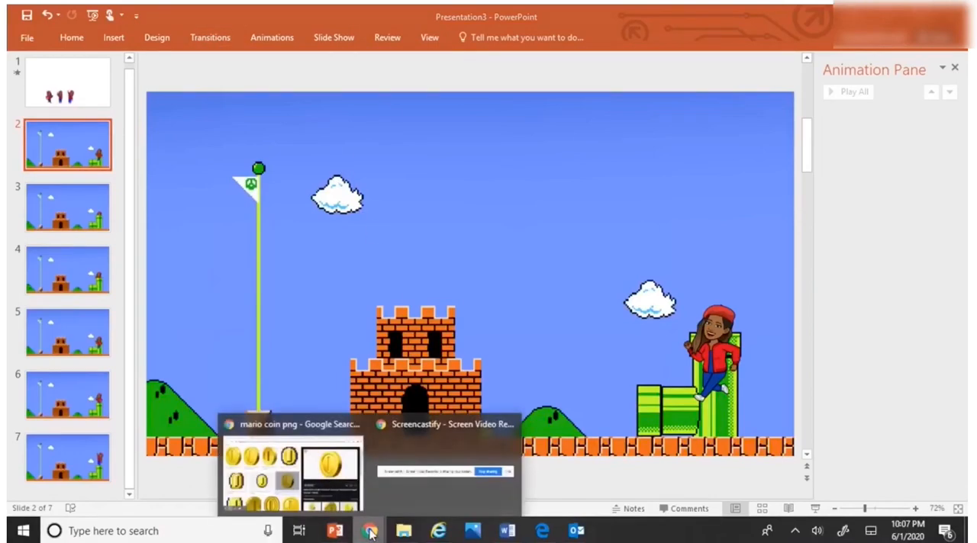
left_click(480, 473)
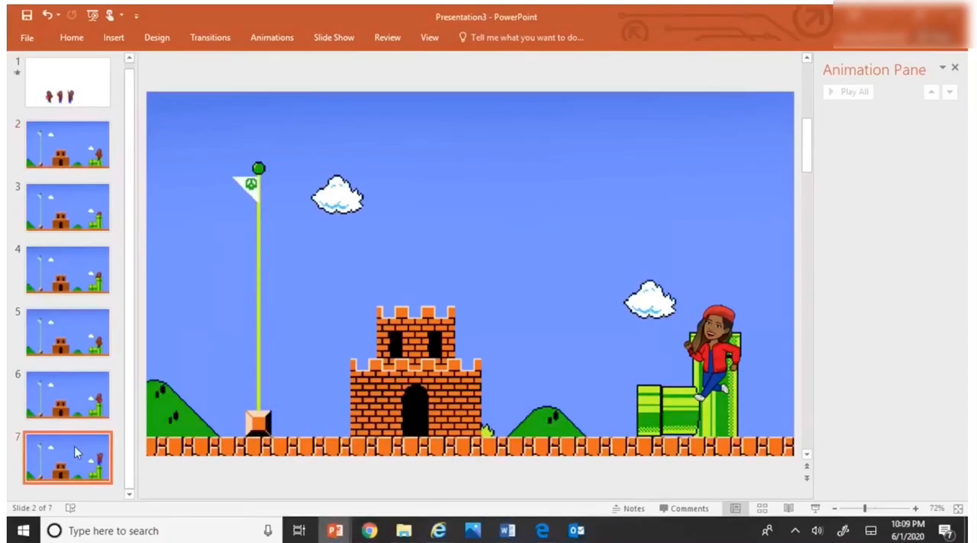
Step: Shrink the waving character on slide 7 slightly to about 2.56" square and align its feet with the tall pipe's rim
left_click_drag(720, 297, 722, 292)
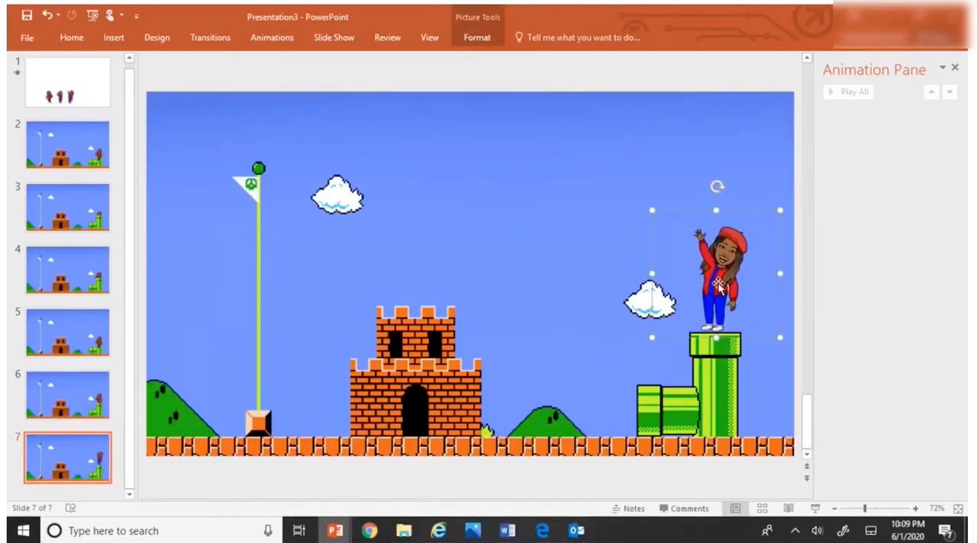
left_click_drag(779, 334, 776, 331)
left_click_drag(724, 283, 729, 288)
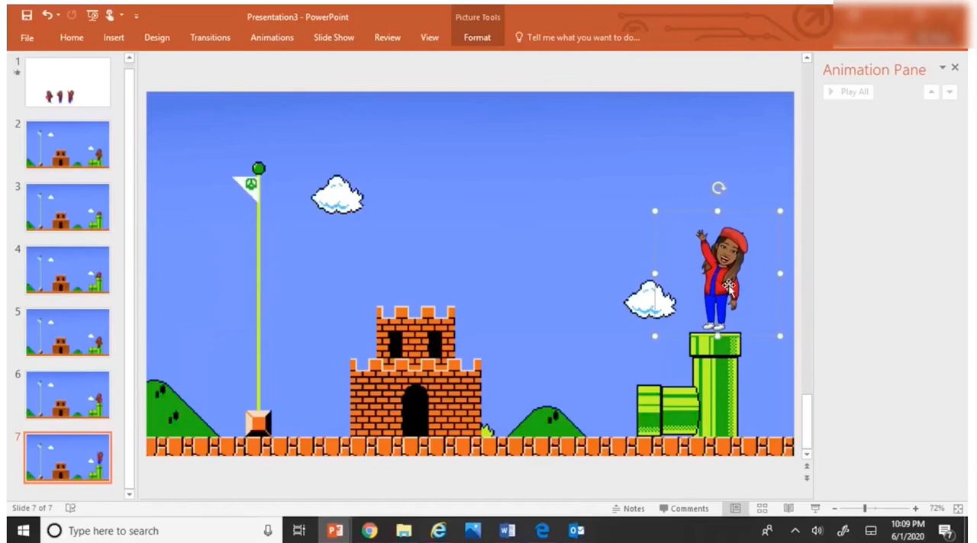
Step: Add a Disappear exit animation to the waving character on slide 7
left_click(480, 40)
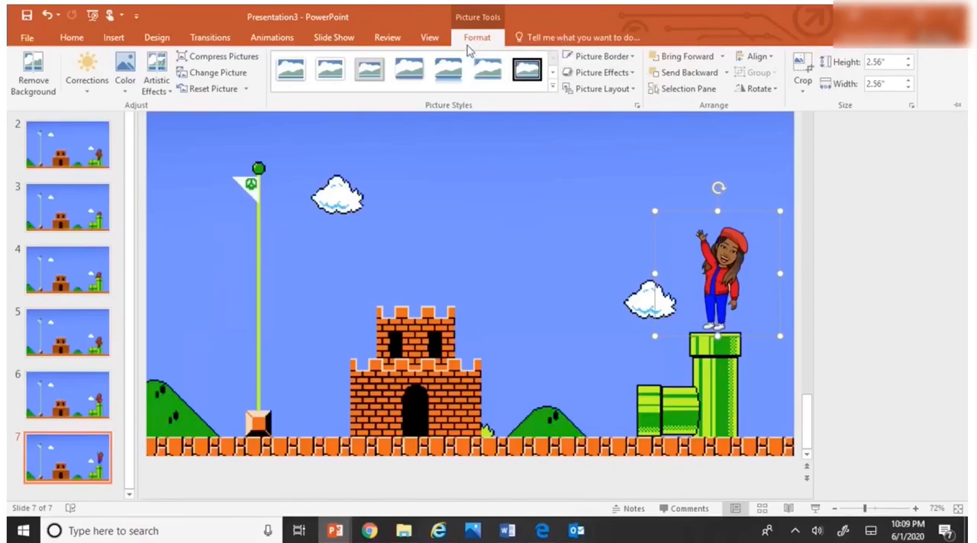
left_click(279, 39)
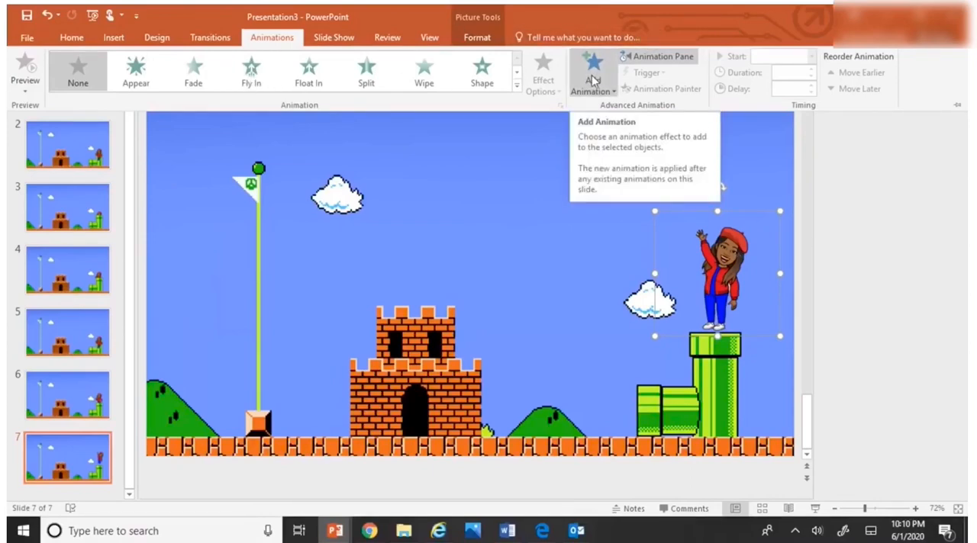
left_click(592, 76)
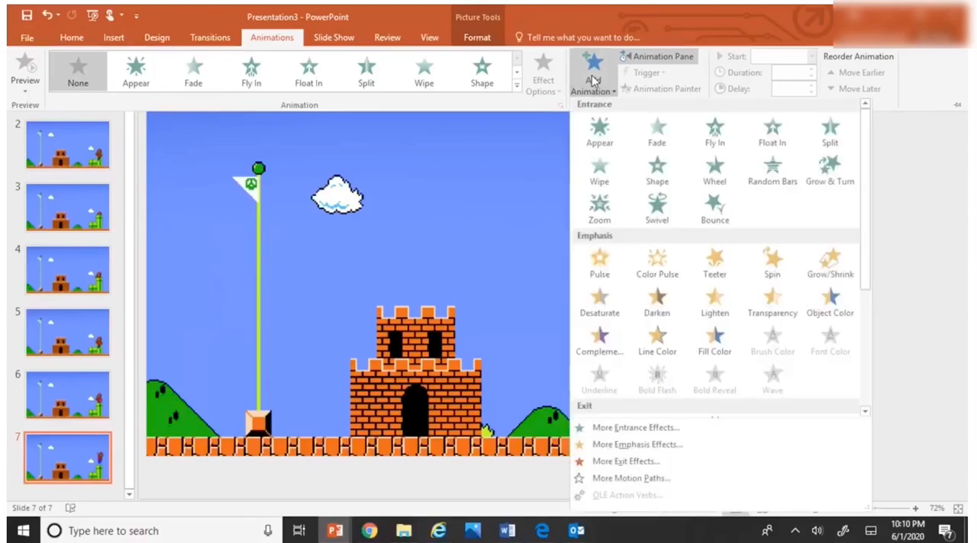
scroll(656, 336, "down", 3)
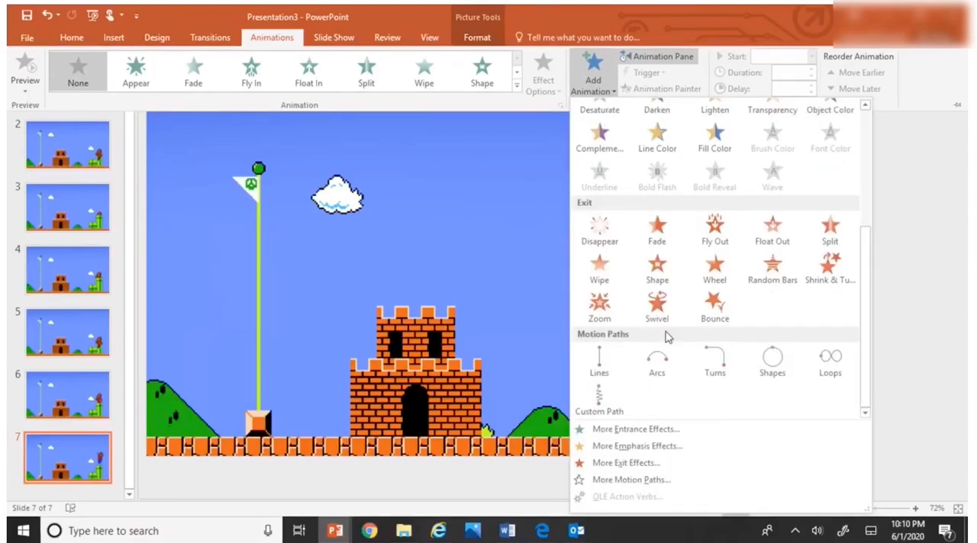
left_click(607, 225)
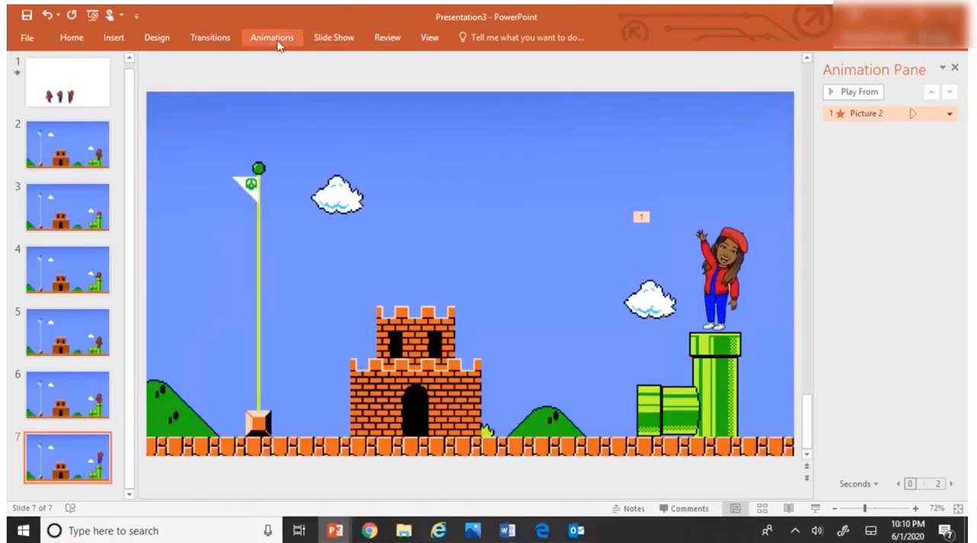
Step: Copy the running character from slide 1 and paste it onto slide 7 using the destination theme
left_click(90, 93)
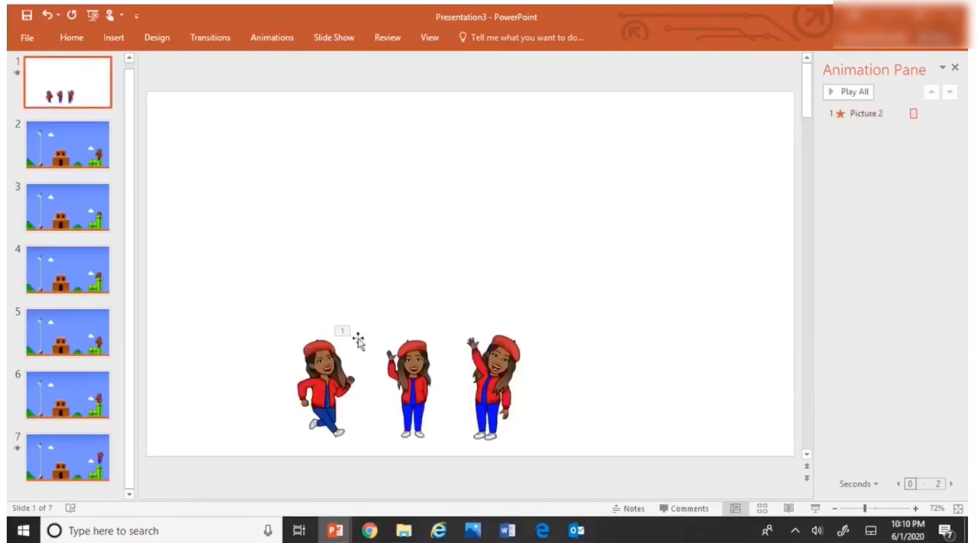
left_click(329, 360)
right_click(330, 360)
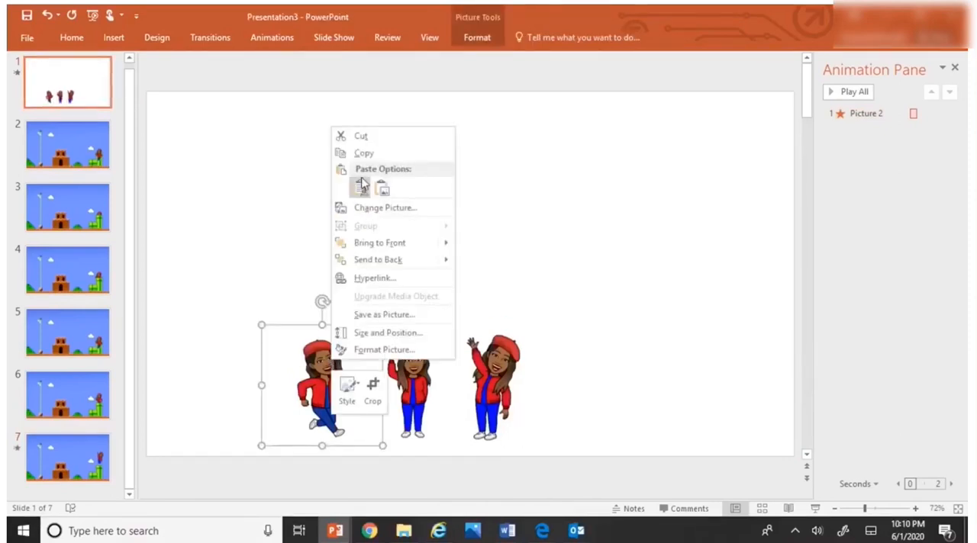
left_click(364, 155)
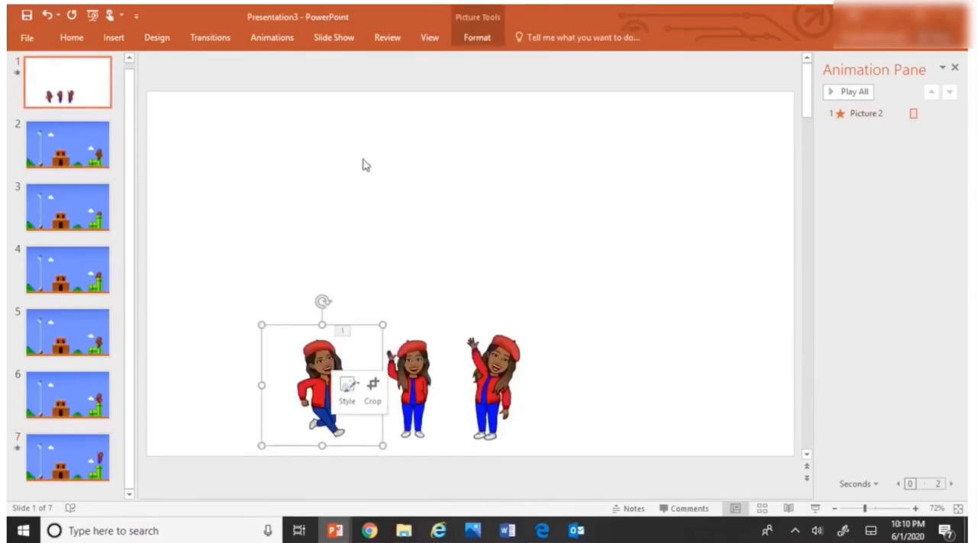
left_click(107, 458)
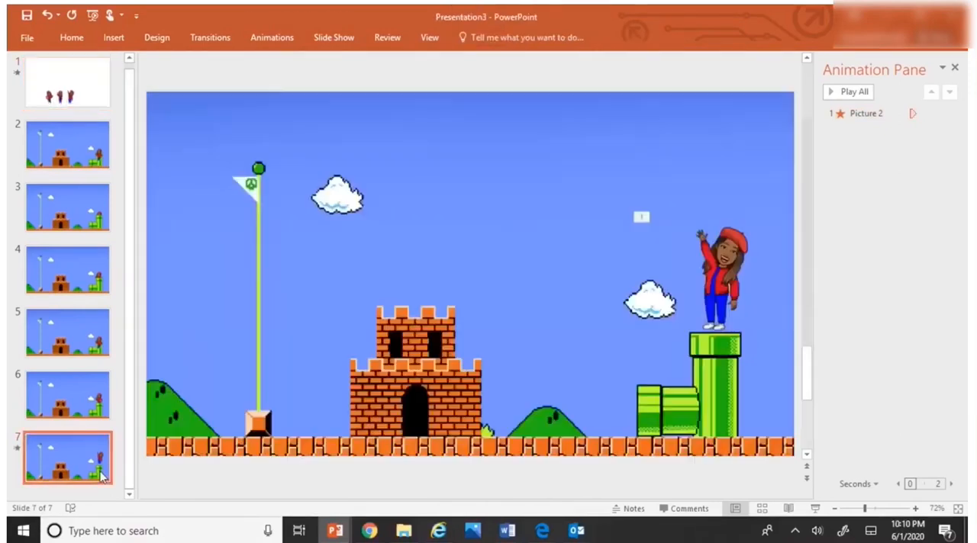
right_click(703, 309)
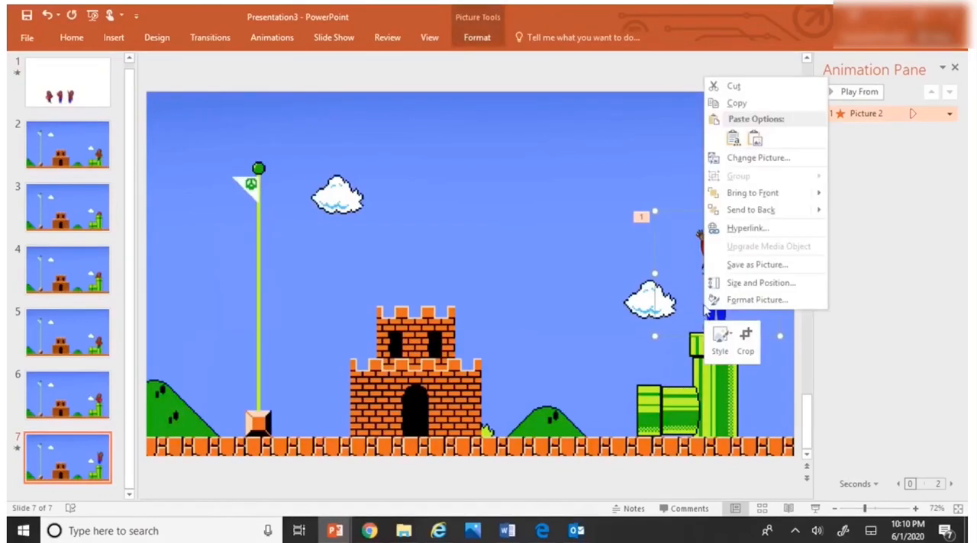
left_click(732, 138)
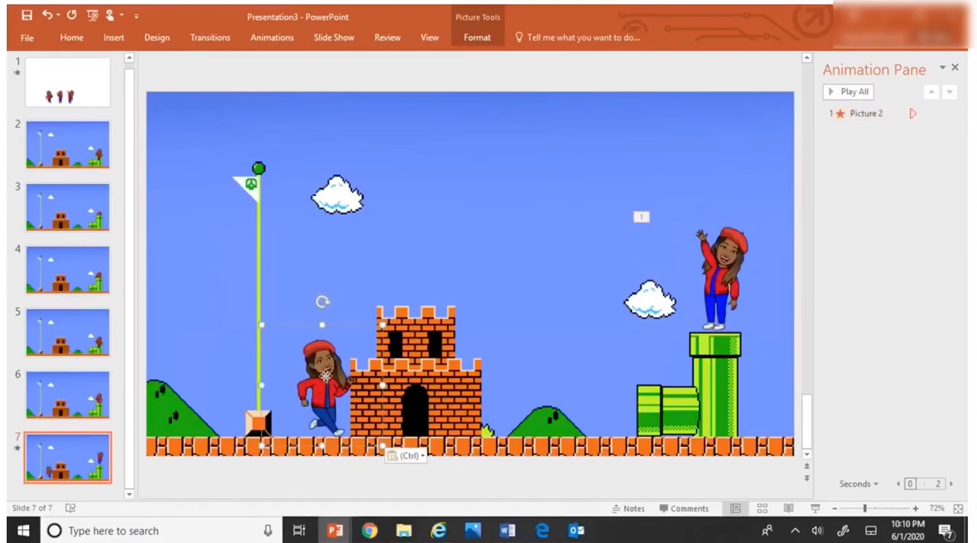
Step: Flip the running character on slide 7 horizontally and place it, slightly enlarged, over the waving character on the tall pipe
left_click(487, 38)
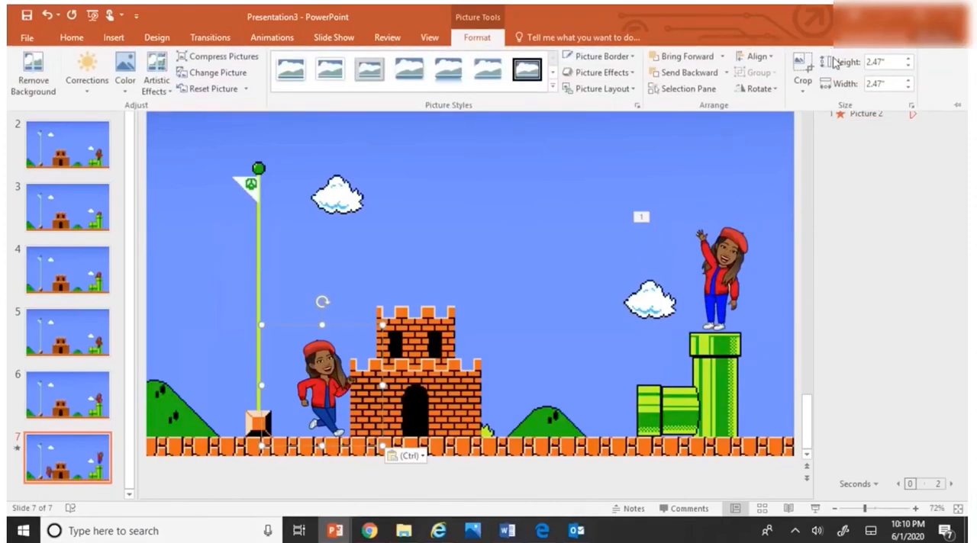
left_click(763, 88)
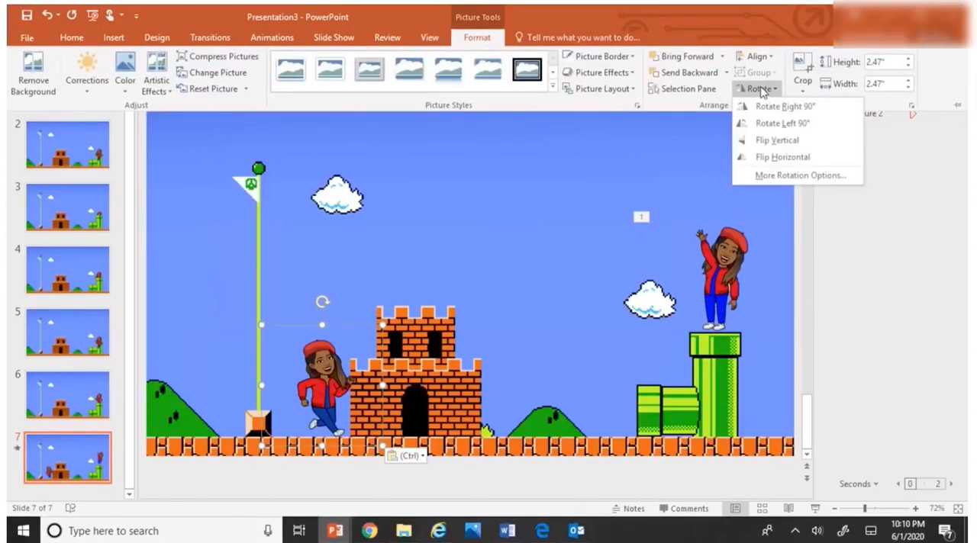
left_click(770, 158)
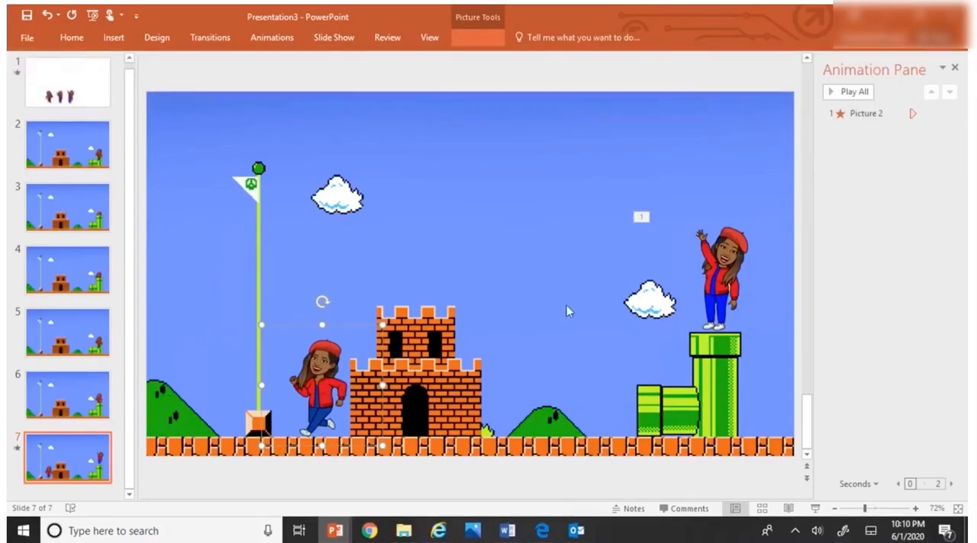
left_click_drag(330, 361, 701, 257)
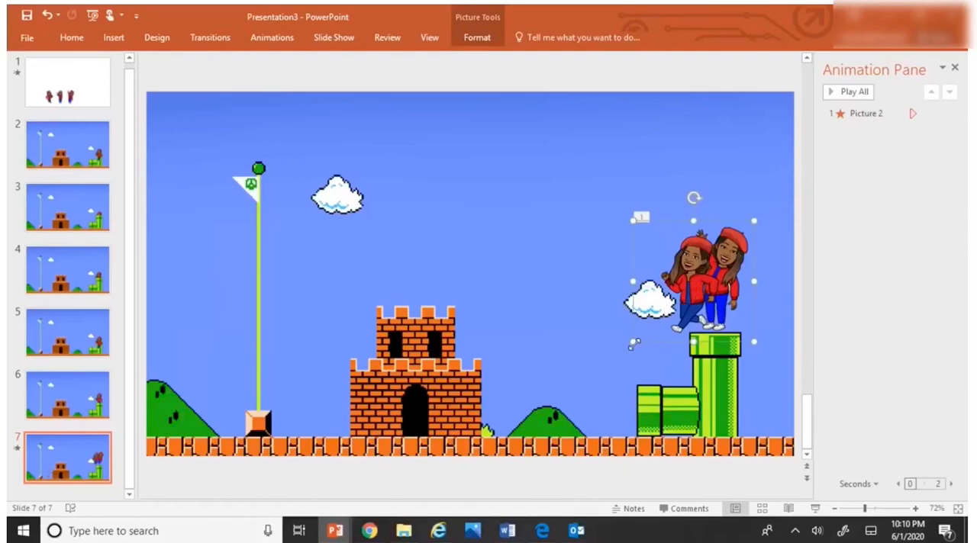
left_click_drag(633, 344, 627, 347)
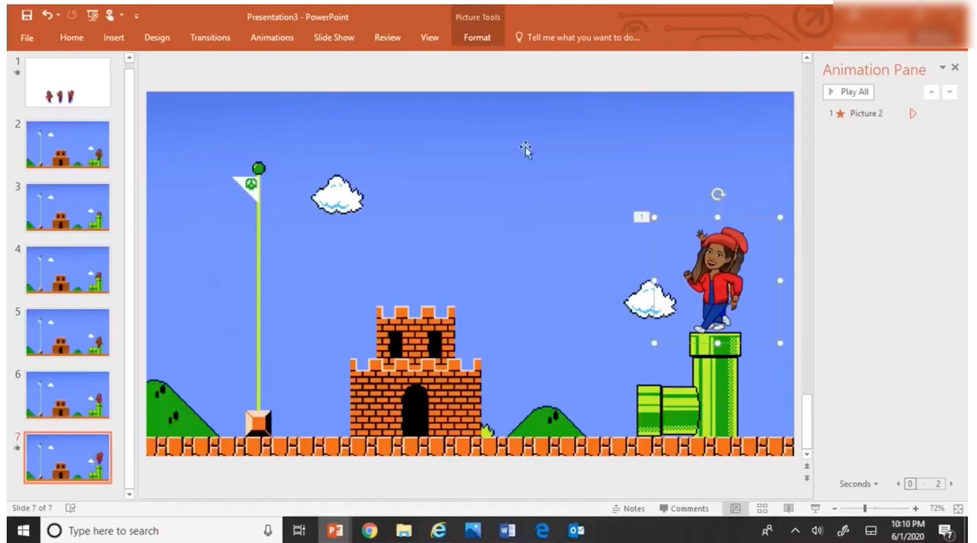
Step: Add an Appear entrance animation to the running character on slide 7 and set it to start With Previous
left_click(275, 39)
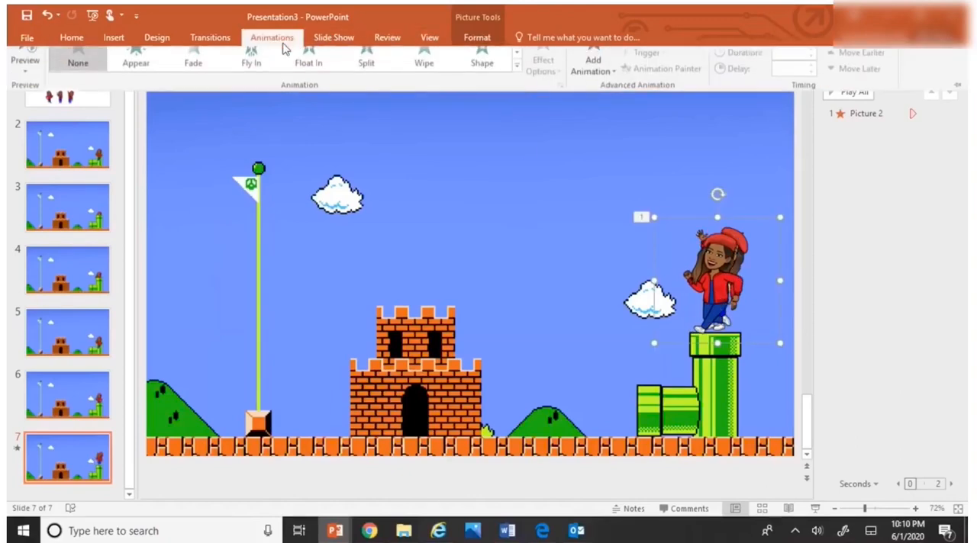
left_click(598, 79)
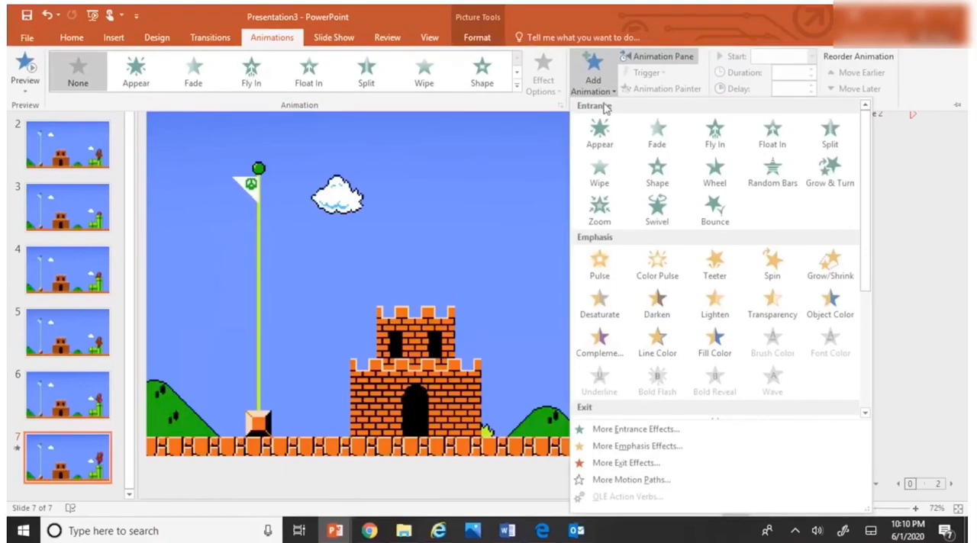
left_click(601, 134)
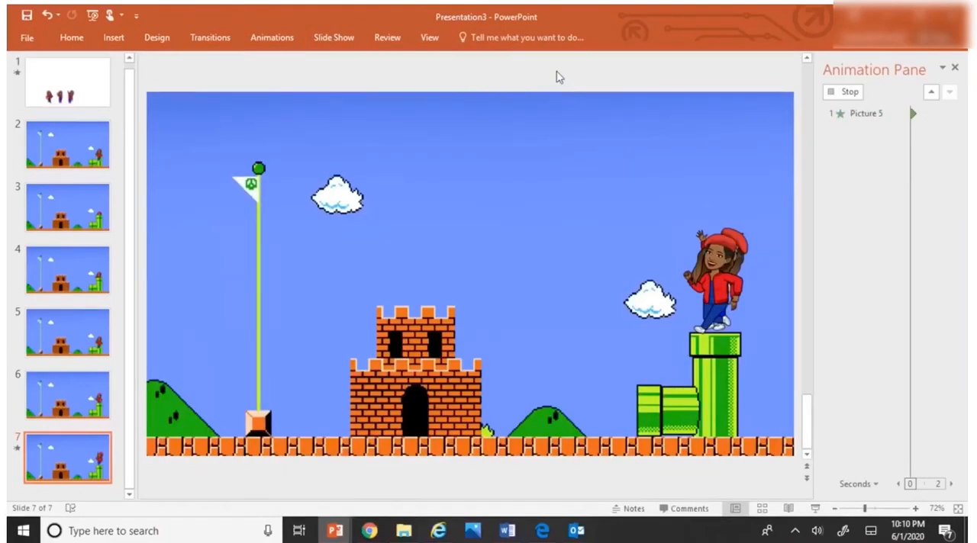
left_click(949, 130)
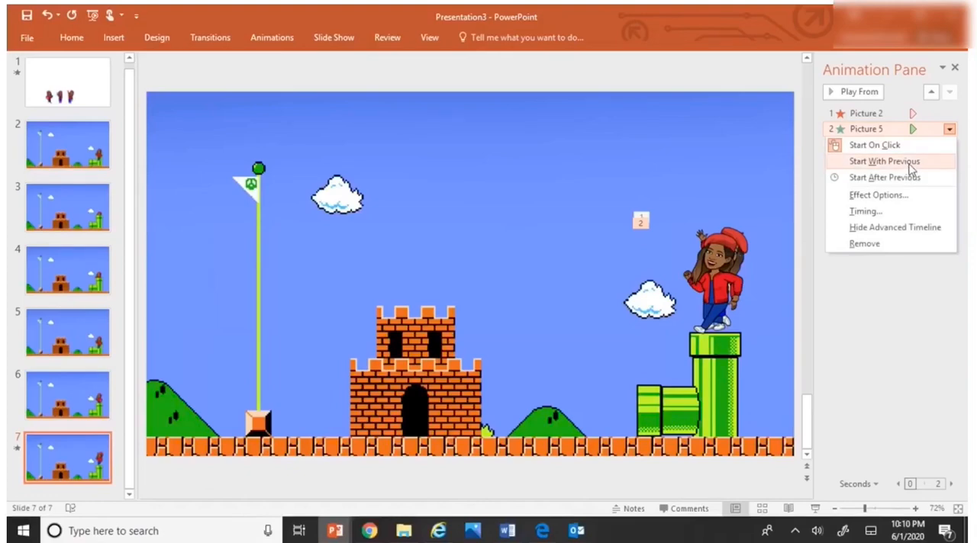
left_click(885, 161)
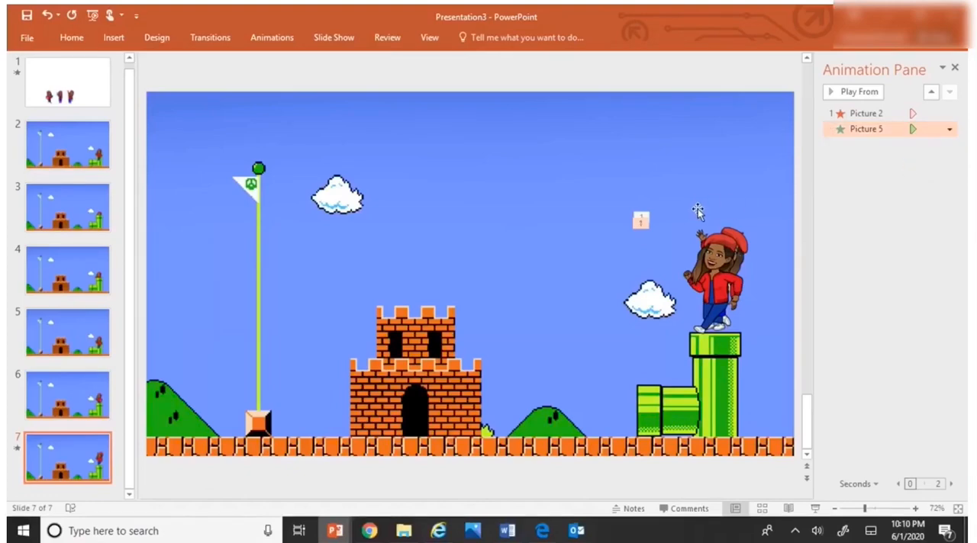
Step: Add a Custom Path motion to the running character, drawn from the tall pipe down to the ground beside the small hill
left_click(708, 293)
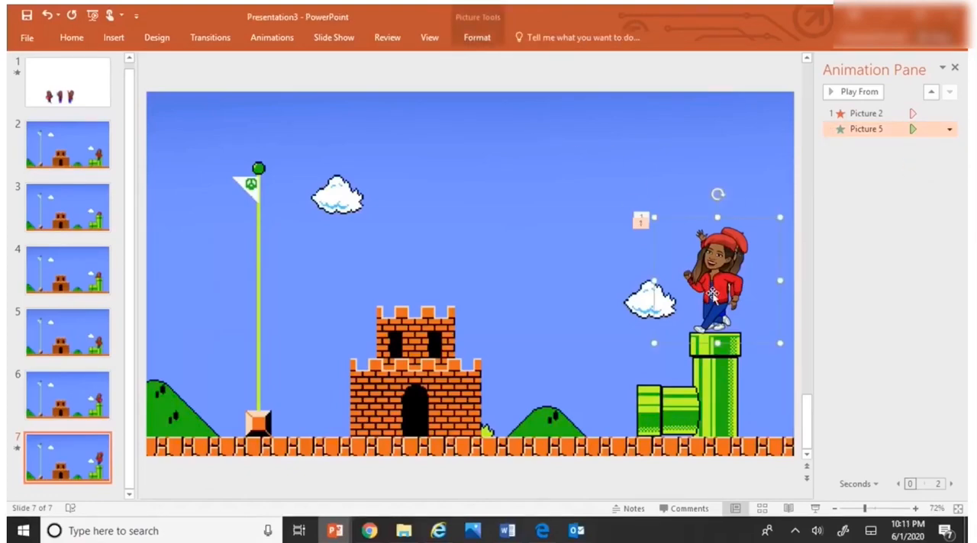
left_click(275, 37)
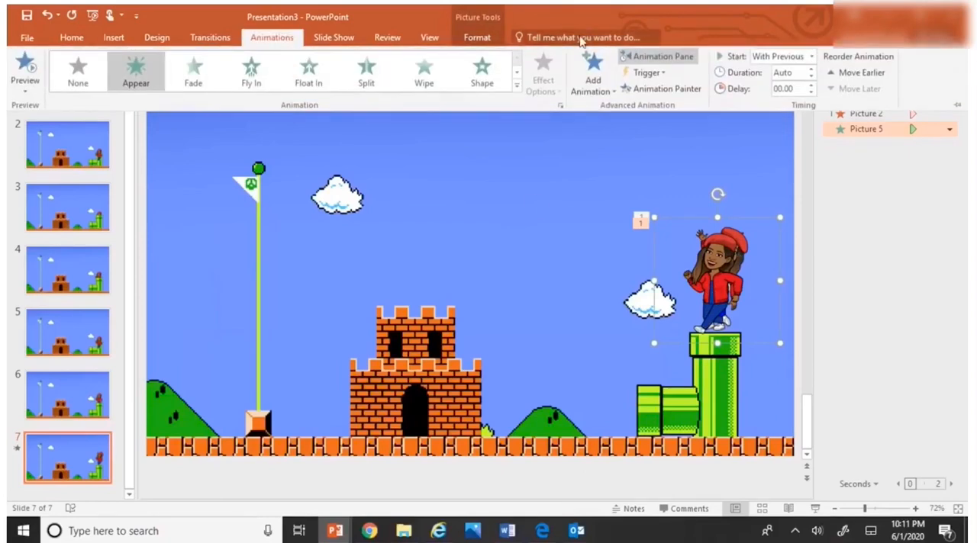
left_click(592, 80)
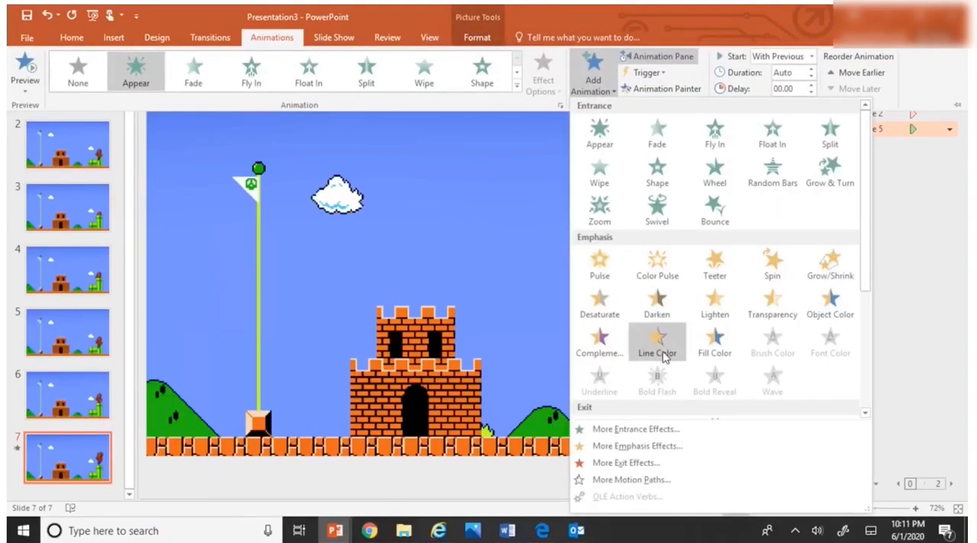
scroll(660, 359, "down", 3)
left_click(599, 401)
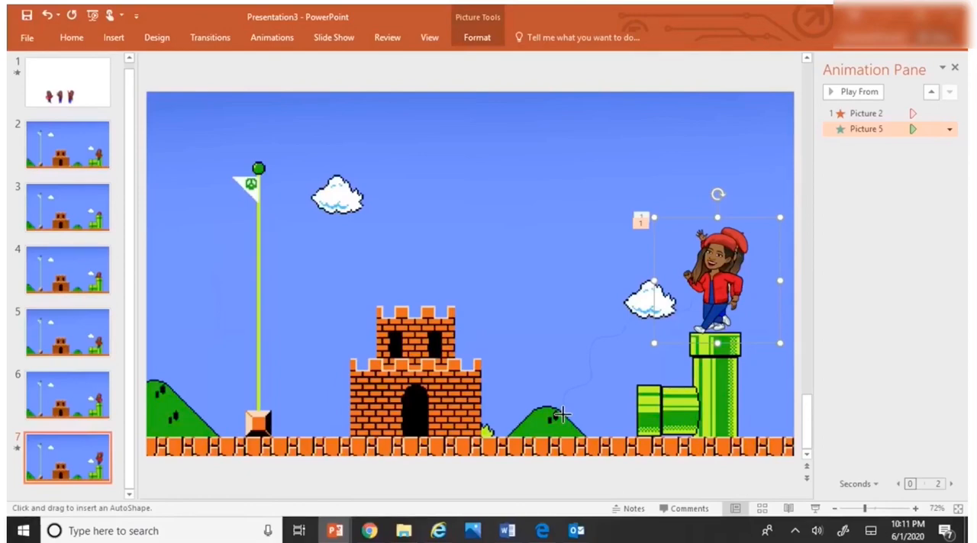
double_click(561, 417)
right_click(563, 418)
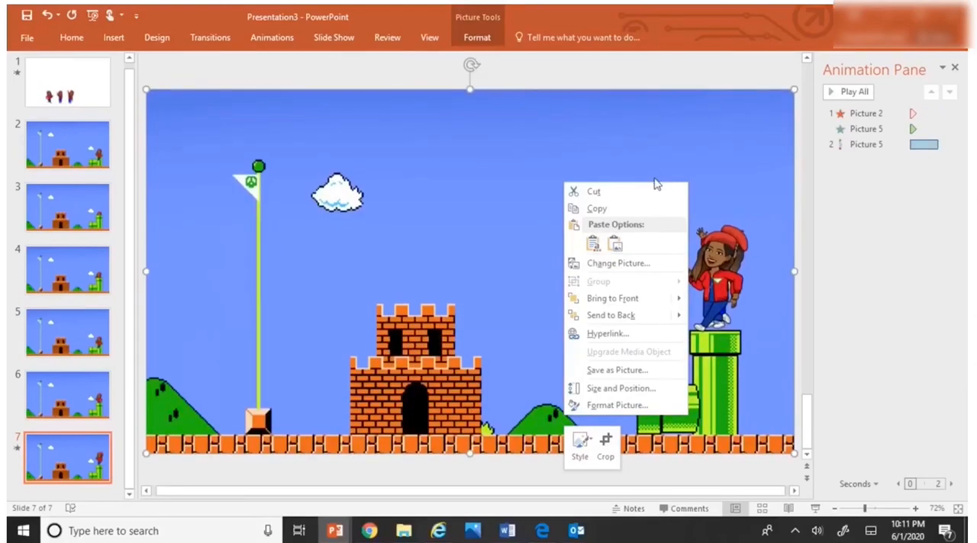
left_click(603, 158)
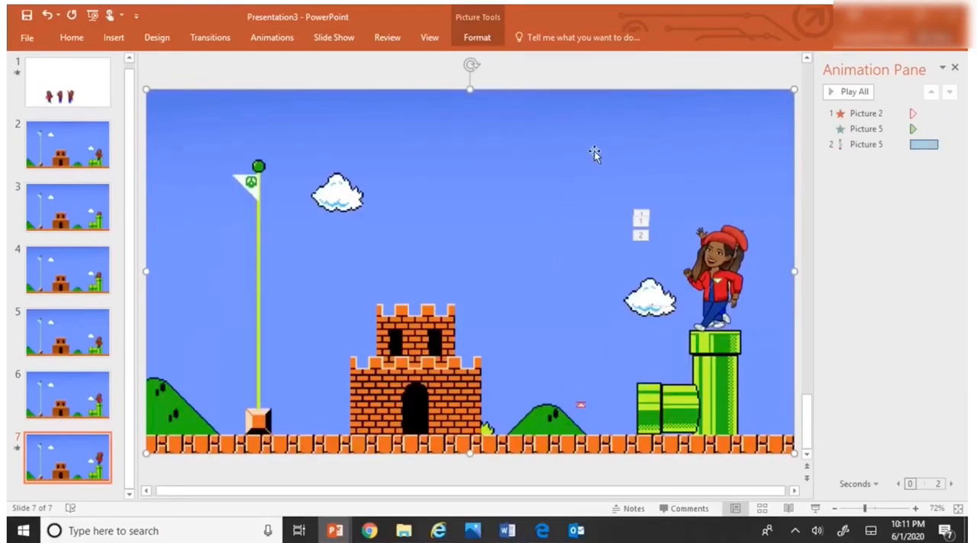
Step: Examine the running character's motion path and its end position beside the small hill
left_click(581, 405)
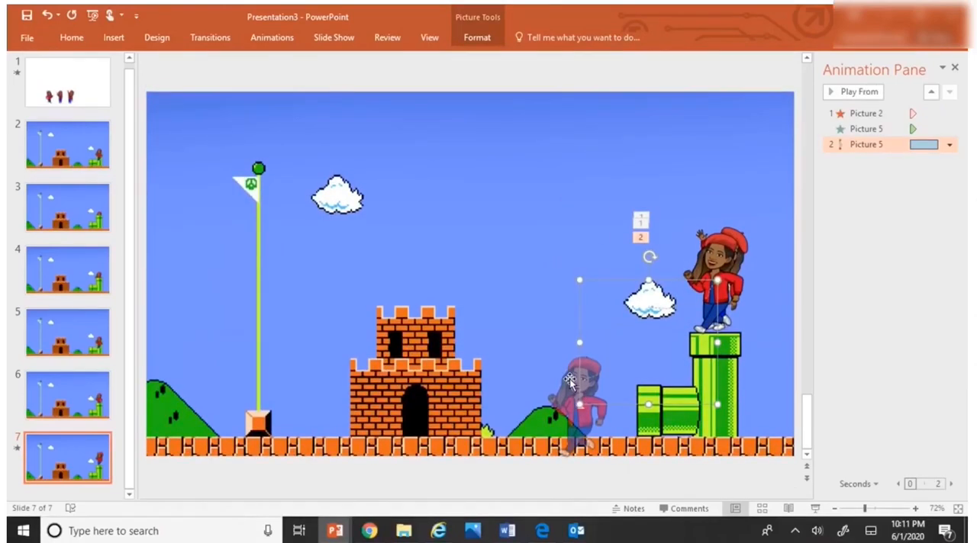
mouse_move(569, 377)
left_mouse_down()
mouse_move(570, 364)
mouse_move(573, 377)
left_mouse_up()
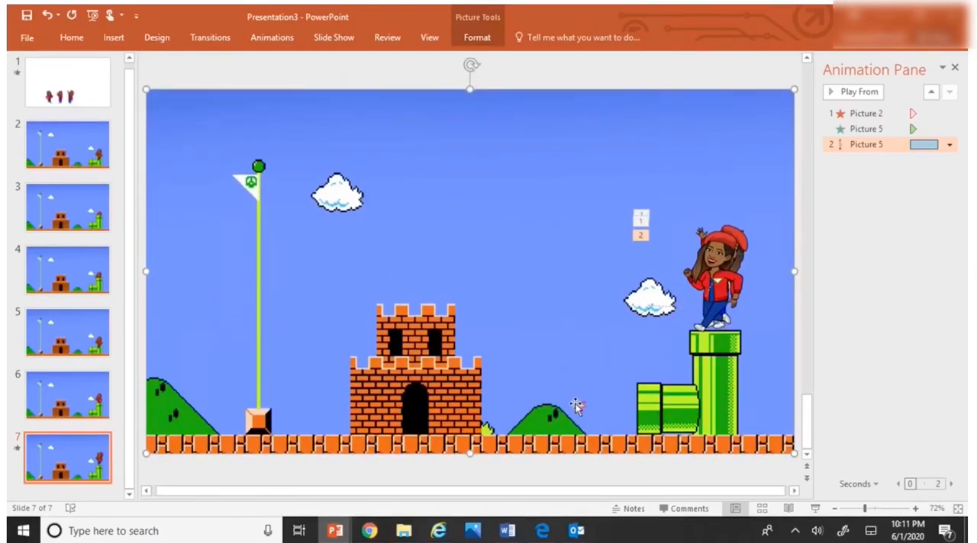
left_click(574, 407)
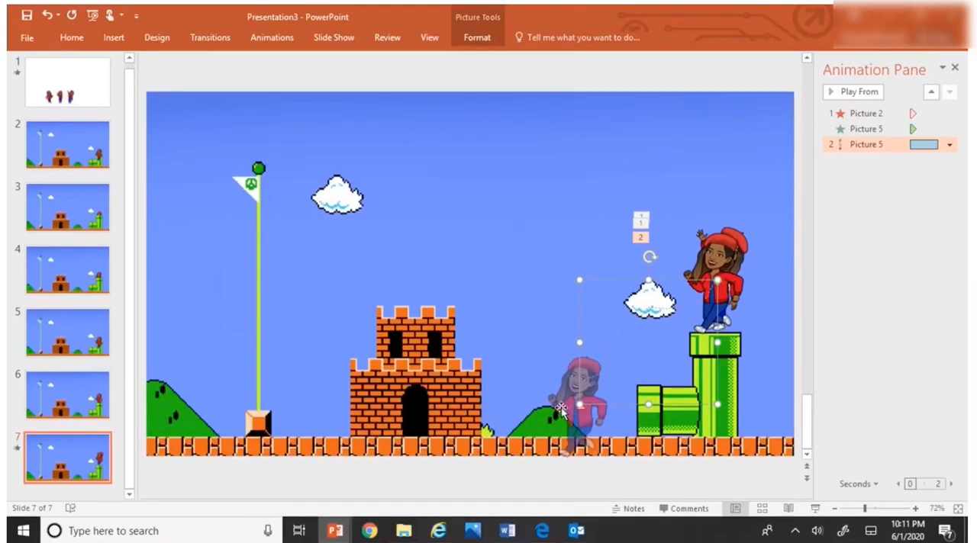
left_click(556, 410)
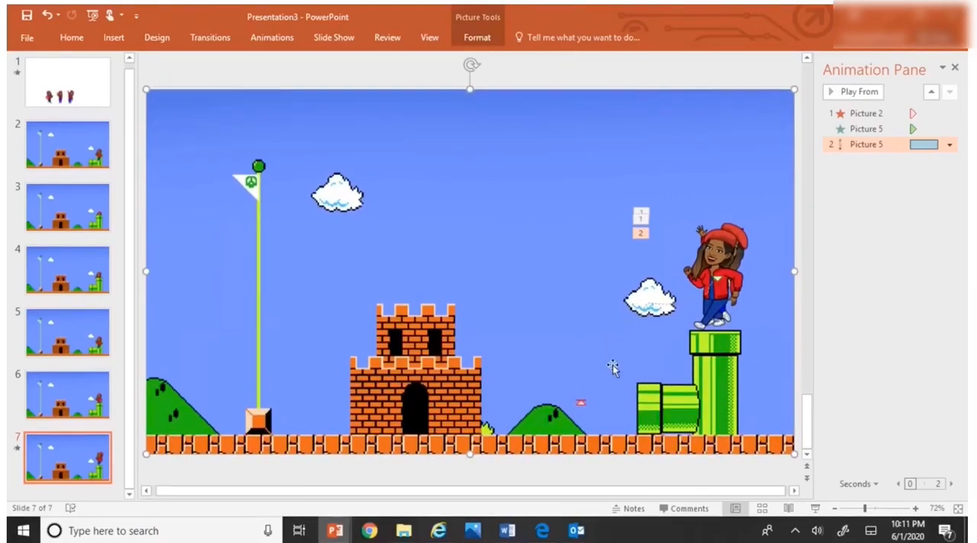
left_click(720, 276)
left_click_drag(715, 277, 716, 278)
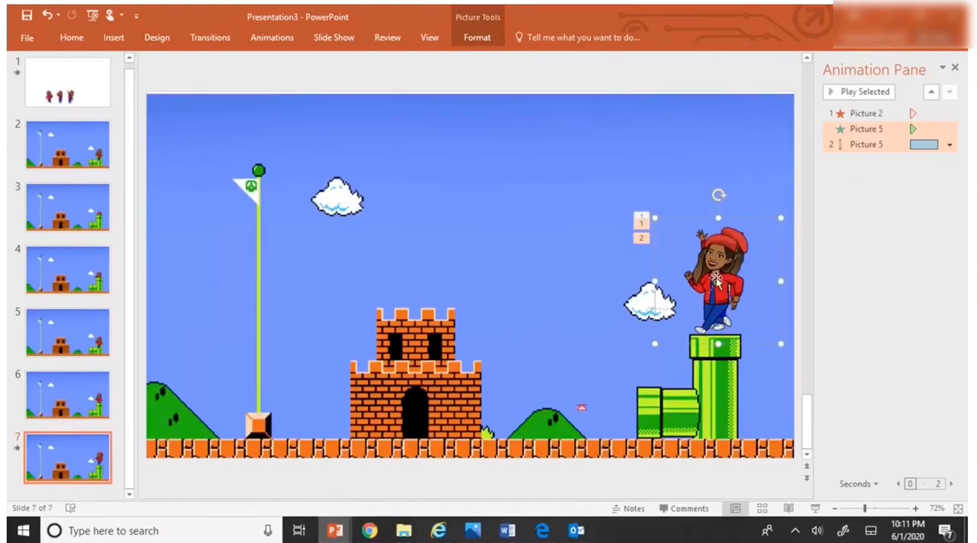
left_click(582, 383)
left_click_drag(568, 388, 568, 387)
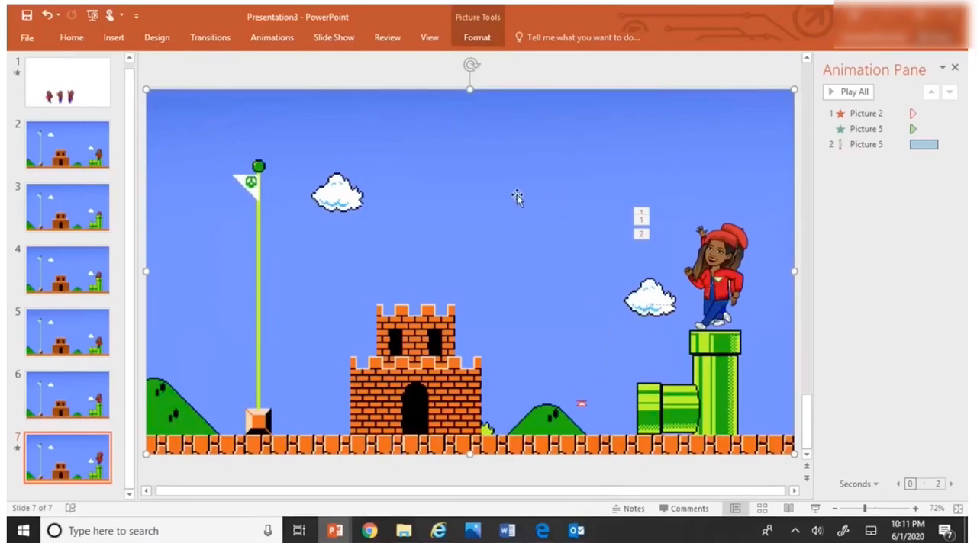
Step: Preview slide 7's animations from the first effect and set the running character's motion path to start After Previous
left_click(868, 114)
left_click(867, 93)
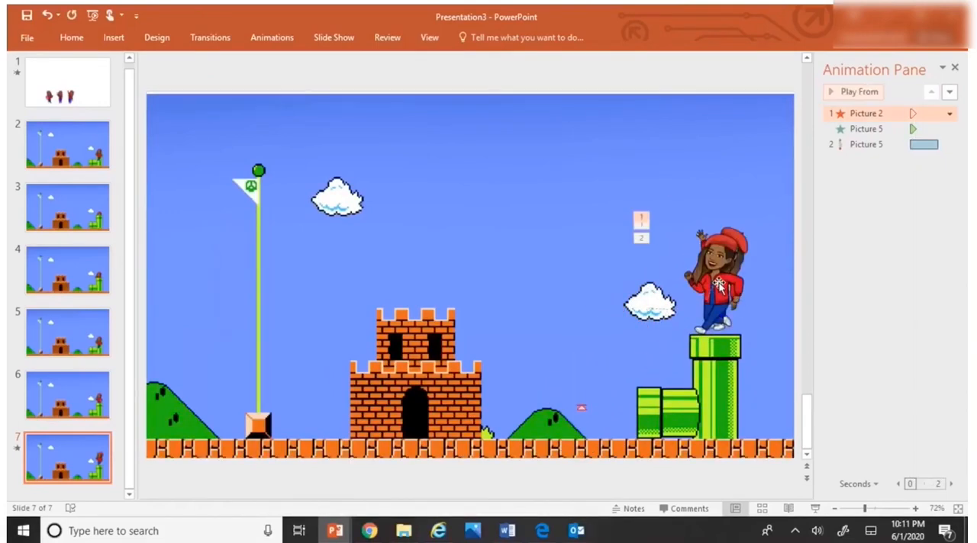
left_click(581, 409)
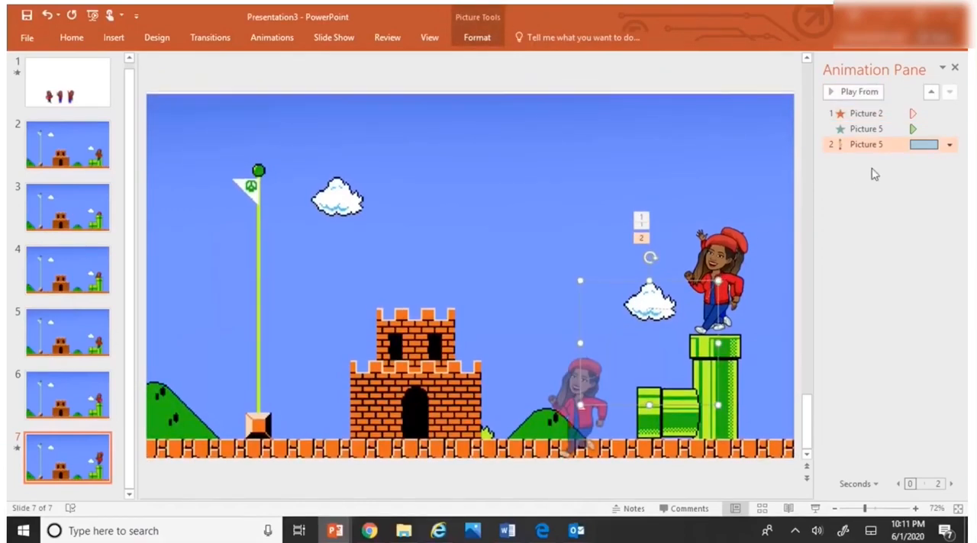
left_click(949, 144)
left_click(912, 194)
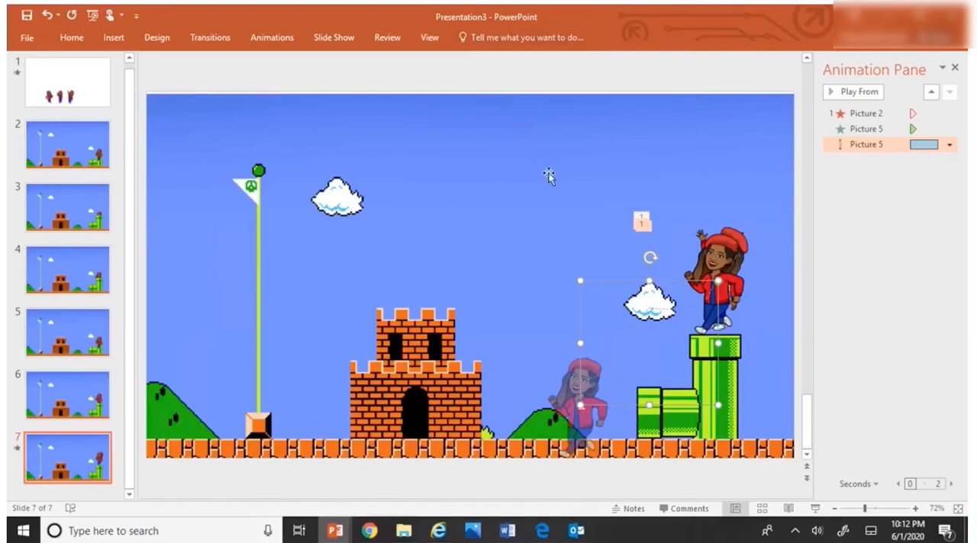
left_click(267, 37)
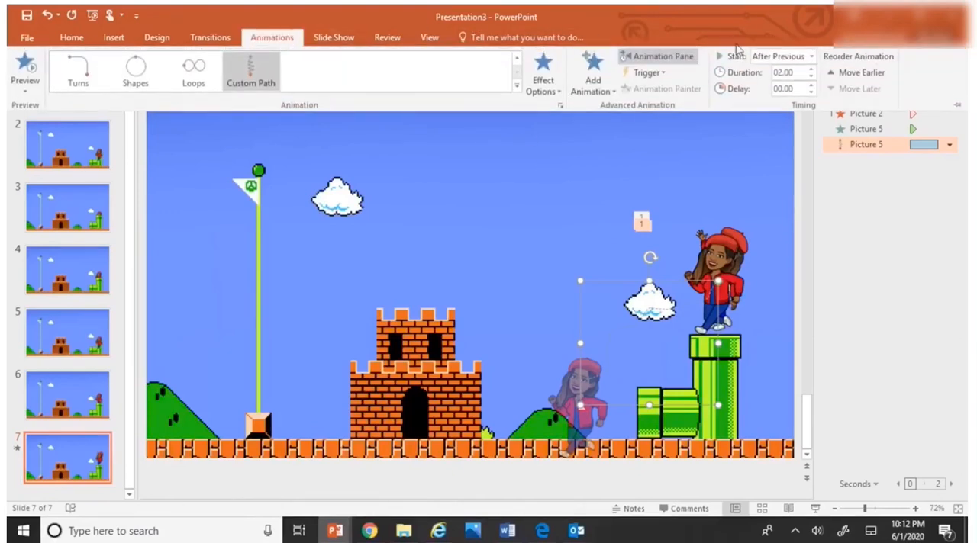
left_click(592, 79)
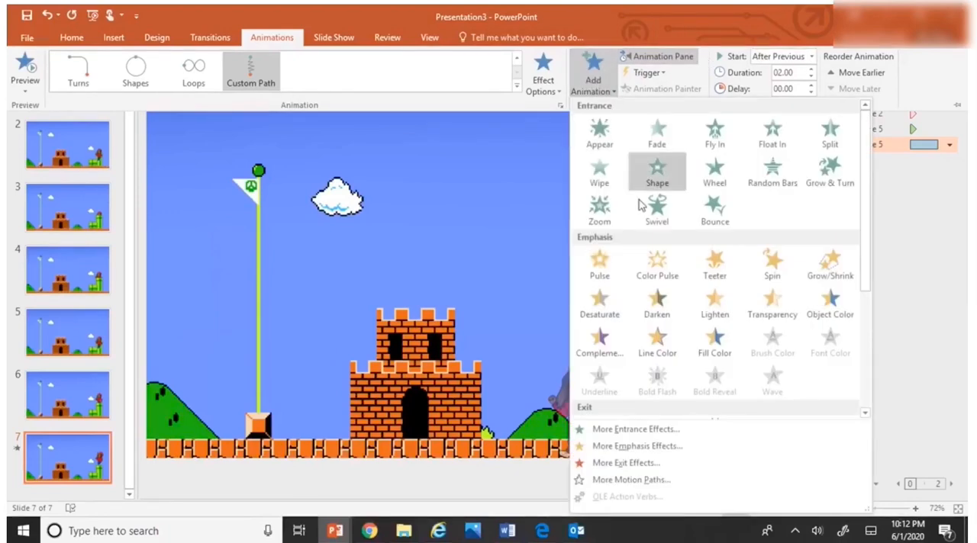
scroll(632, 351, "down", 3)
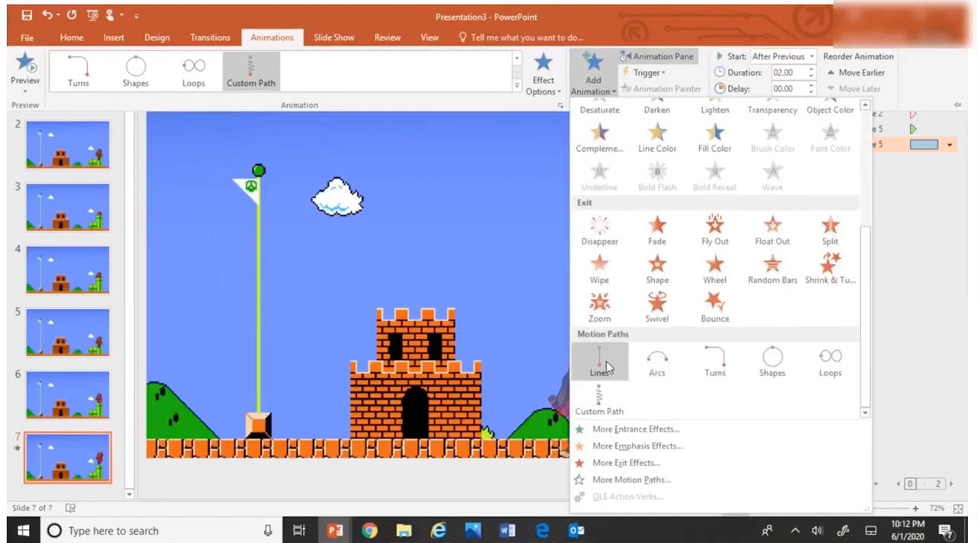
left_click(599, 412)
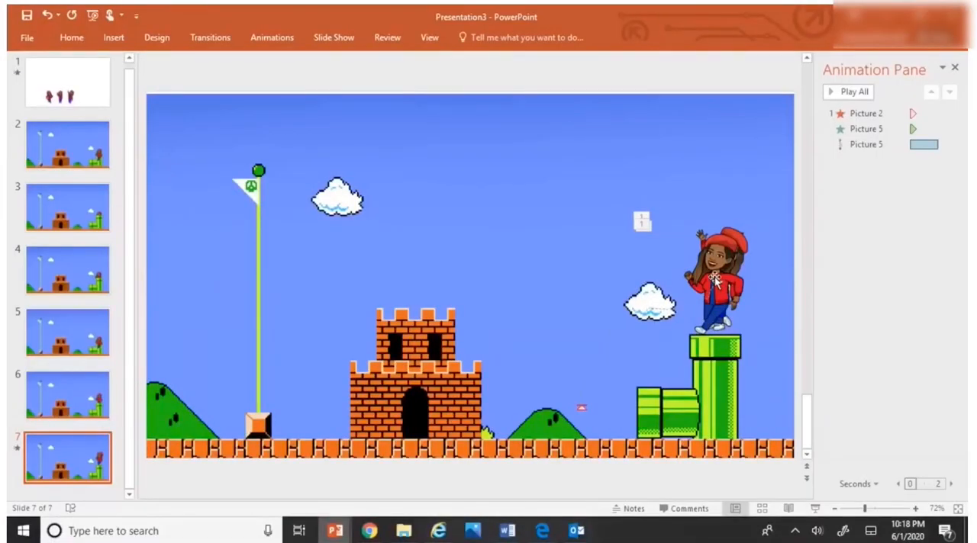
Step: Preview slide 7's full animation sequence and duplicate the slide as slide 8
left_click(852, 92)
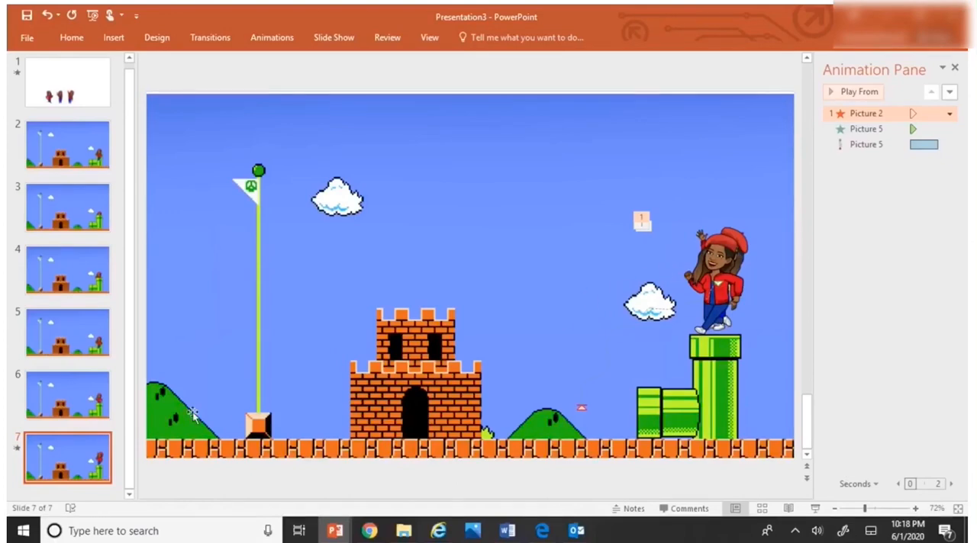
left_click(114, 37)
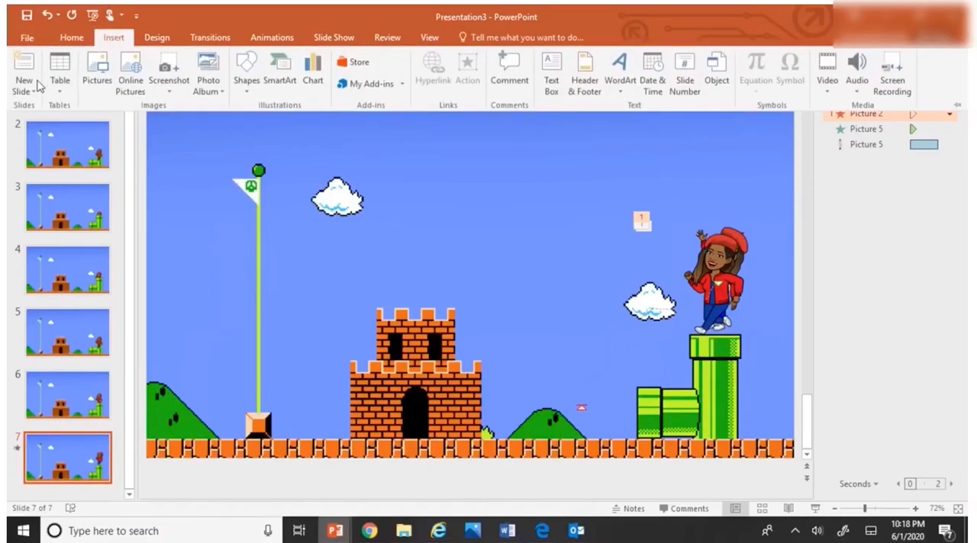
left_click(38, 86)
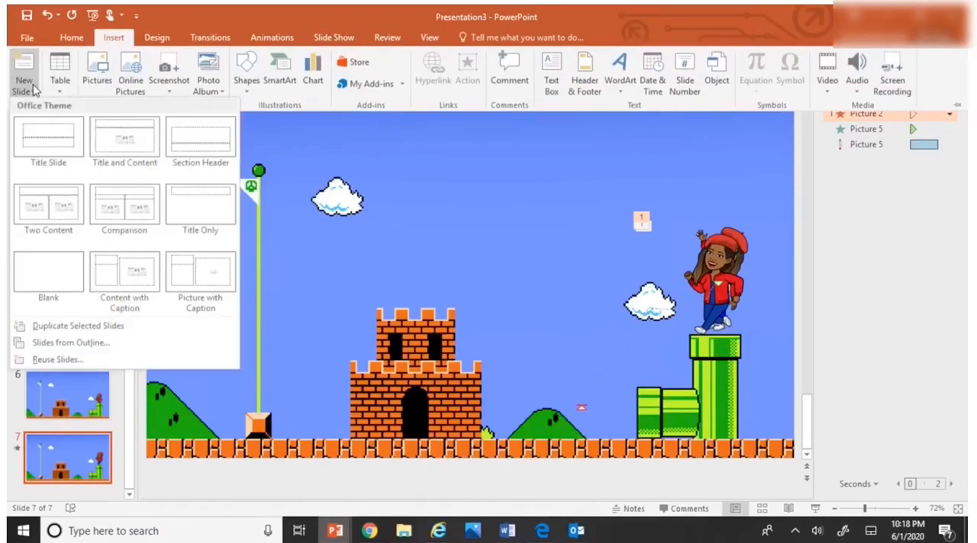
left_click(62, 334)
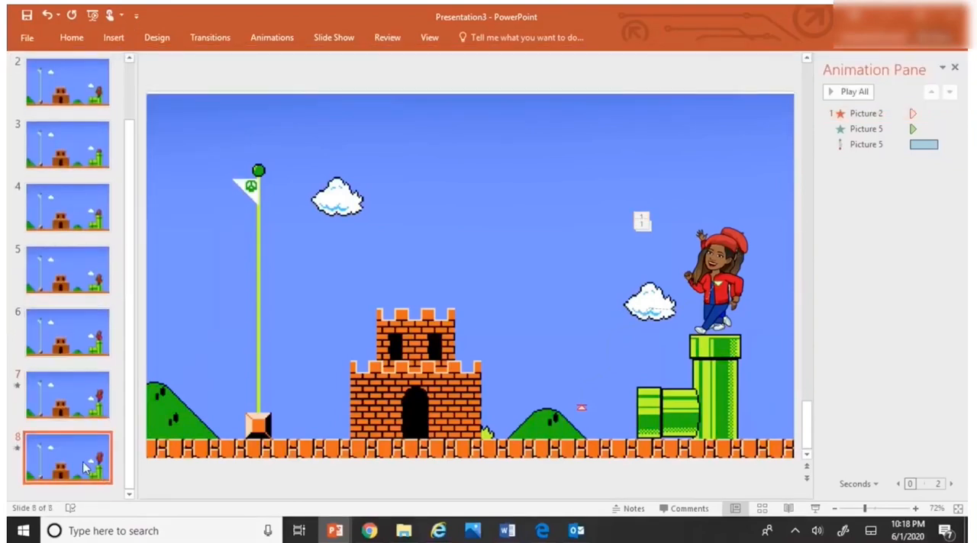
Step: Move the running character on slide 8 aside and delete the waving character underneath it
left_click(739, 243)
left_click_drag(738, 242, 682, 218)
left_click(738, 240)
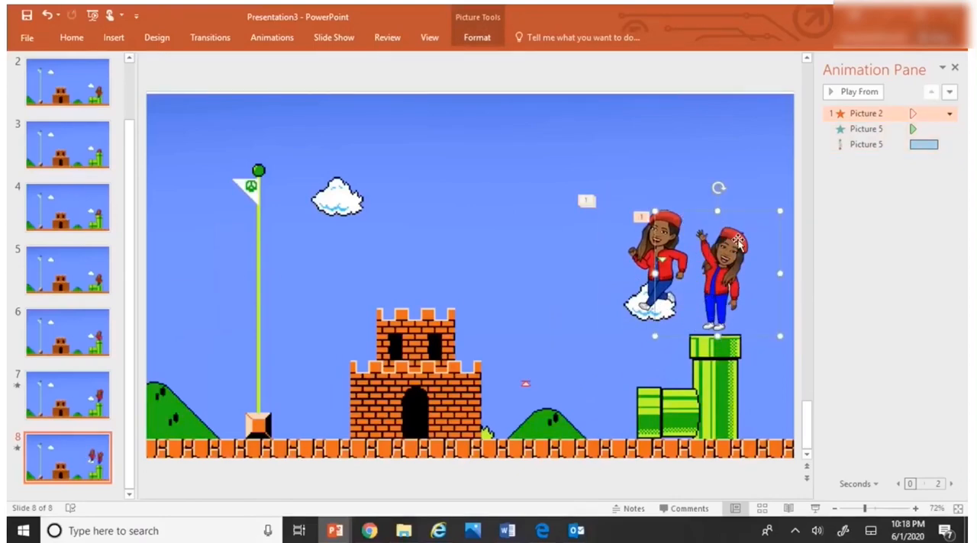
key("Delete")
Step: Remove both animations from the running character on slide 8 and place it on the ground between the small hill and the pipes
left_click(667, 263)
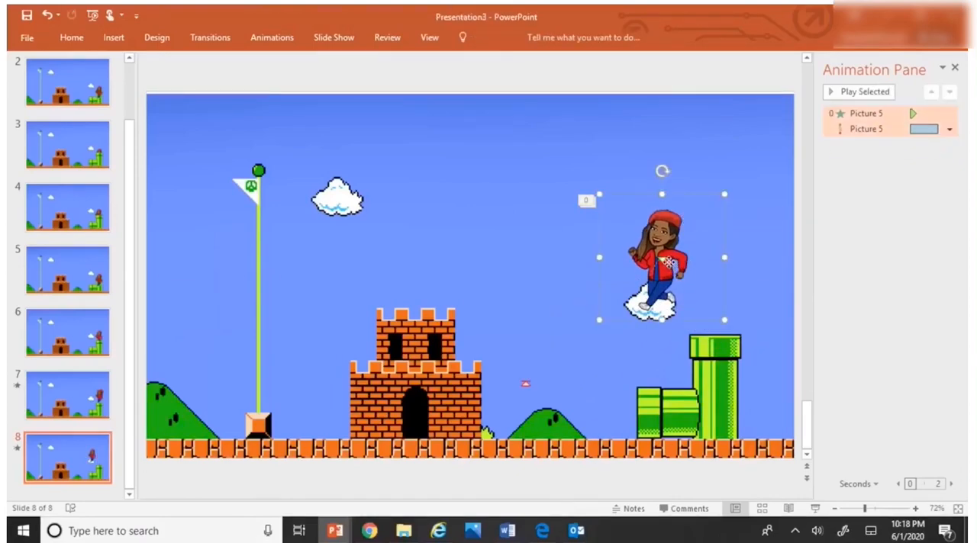
left_click(949, 129)
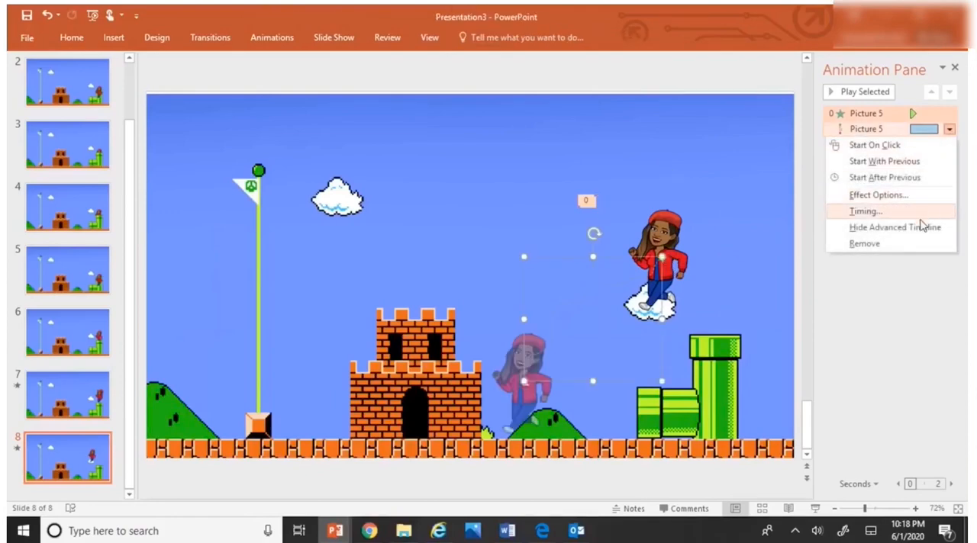
left_click(907, 244)
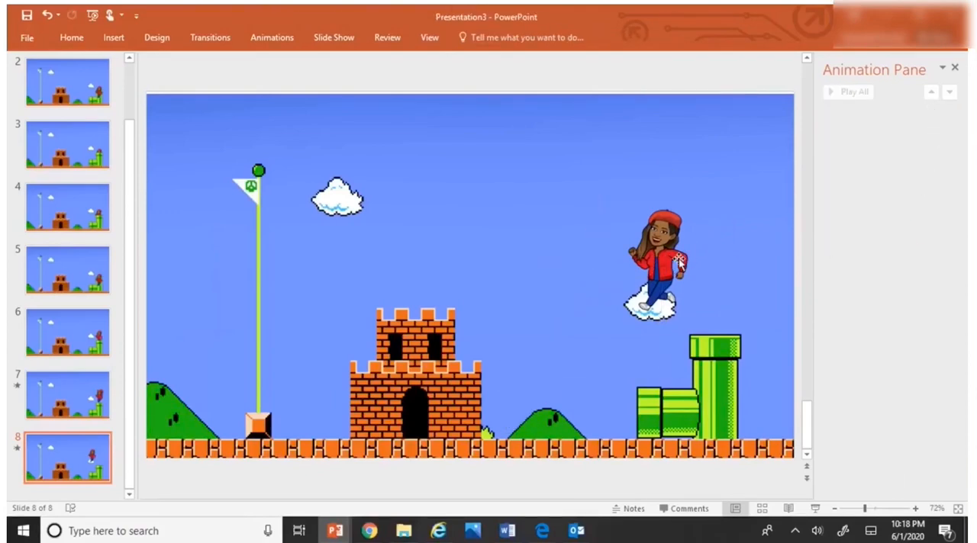
left_click_drag(669, 265, 592, 395)
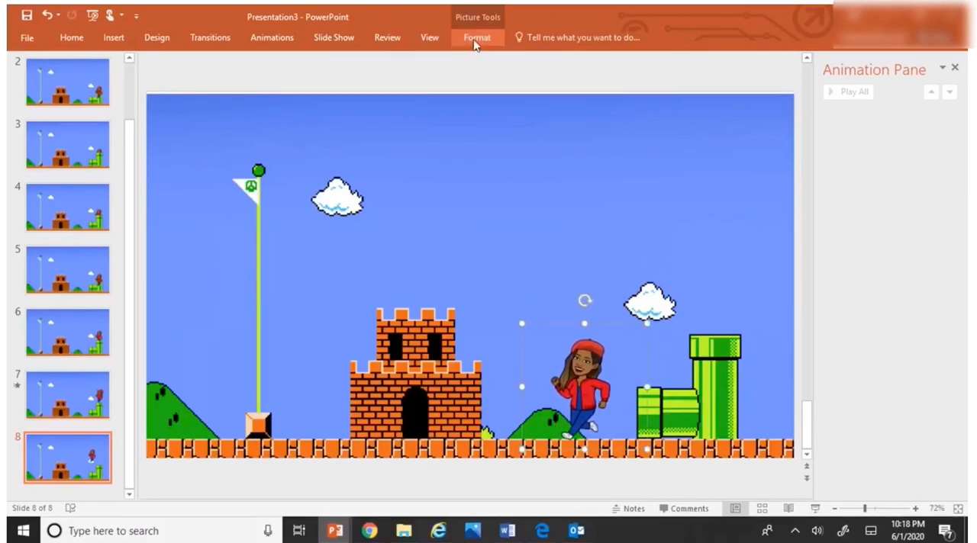
Step: Add a Lines motion path to the running character on slide 8
left_click(272, 38)
left_click(588, 73)
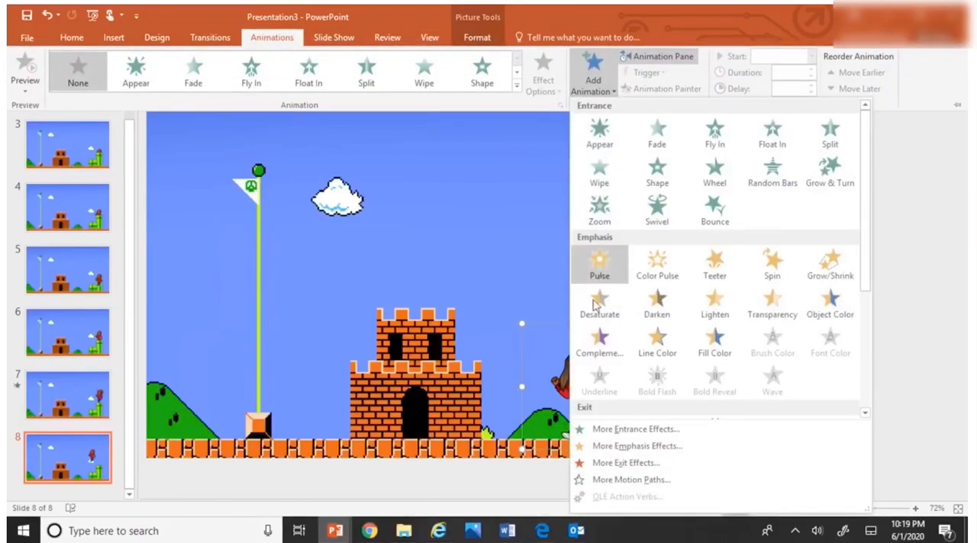
scroll(595, 374, "down", 5)
left_click(593, 367)
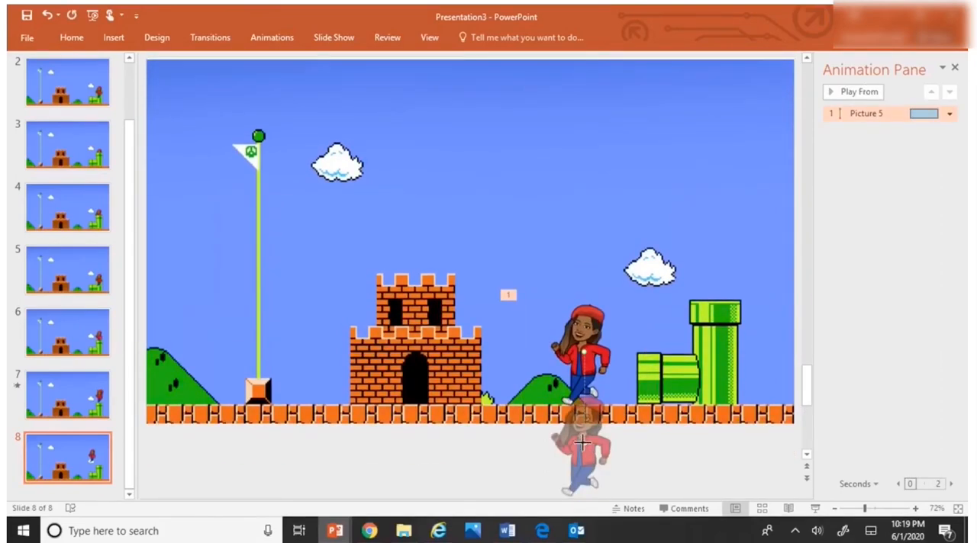
Step: Extend the running character's motion path on slide 8 horizontally to the castle doorway and preview the run
left_click_drag(581, 443, 429, 351)
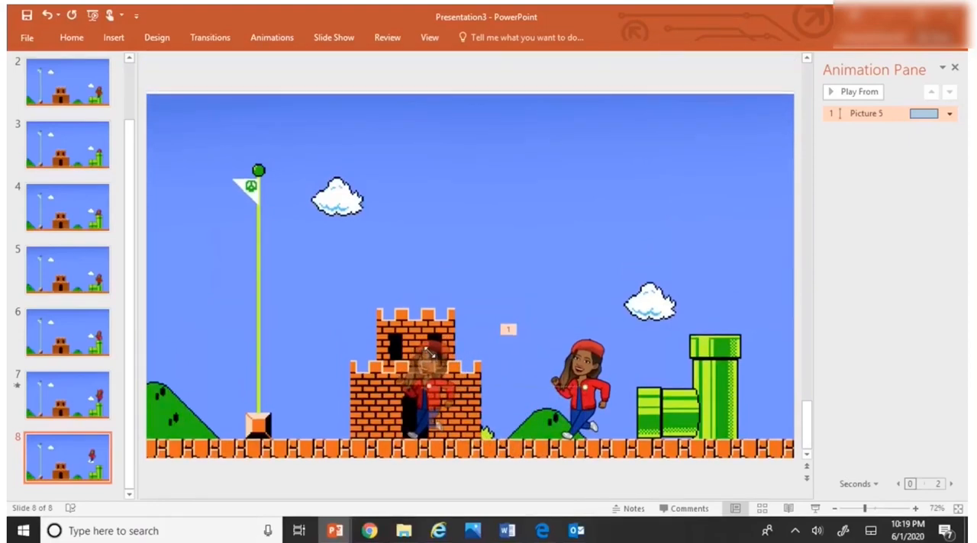
left_click(862, 96)
left_click(418, 403)
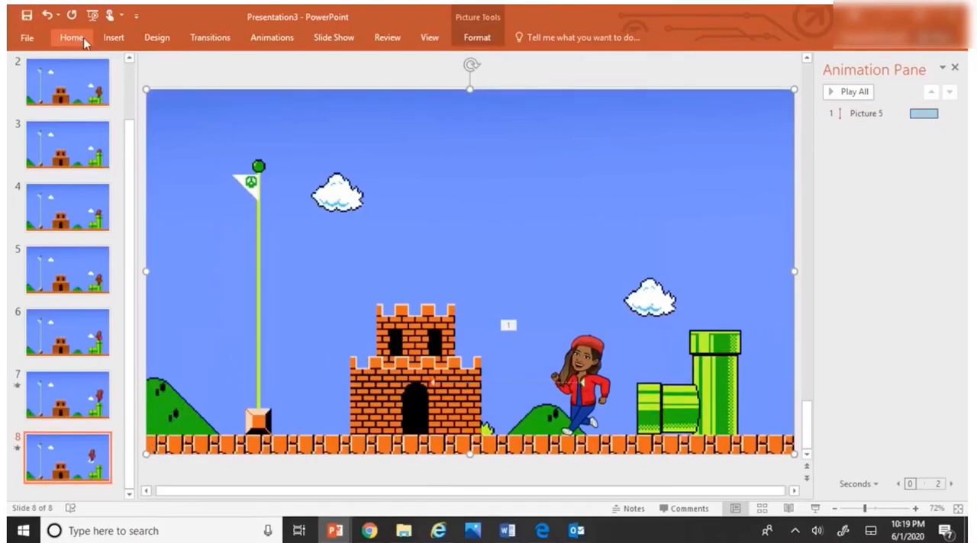
Step: Duplicate slide 8 as slide 9
left_click(275, 42)
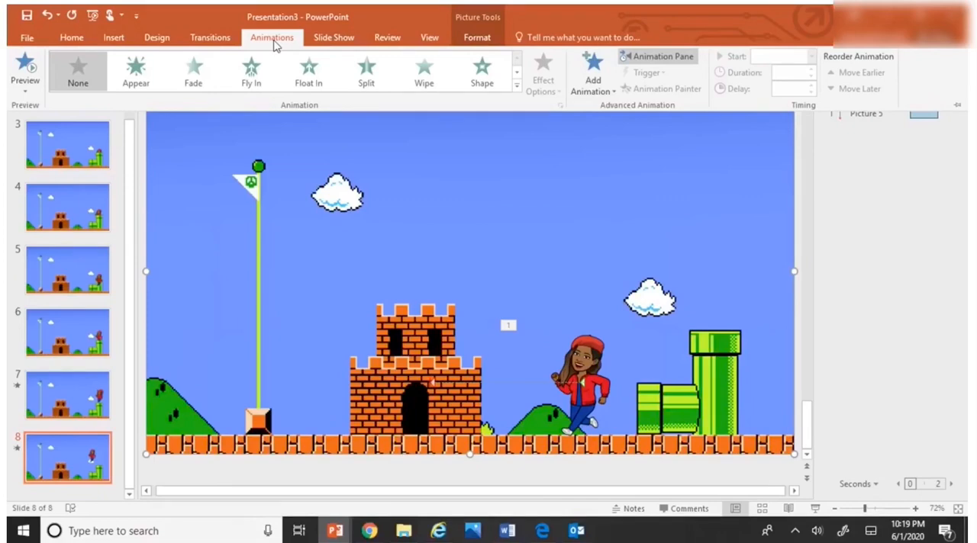
left_click(200, 38)
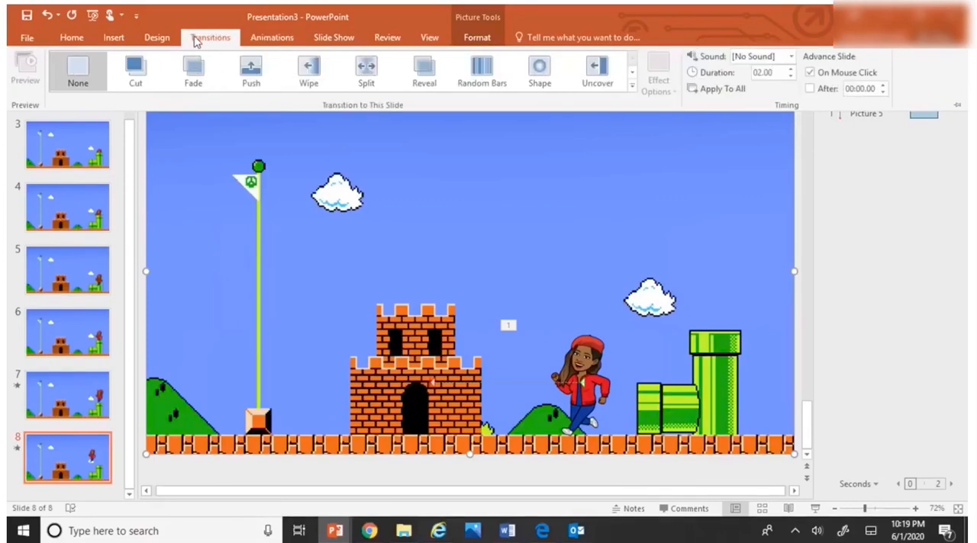
left_click(479, 37)
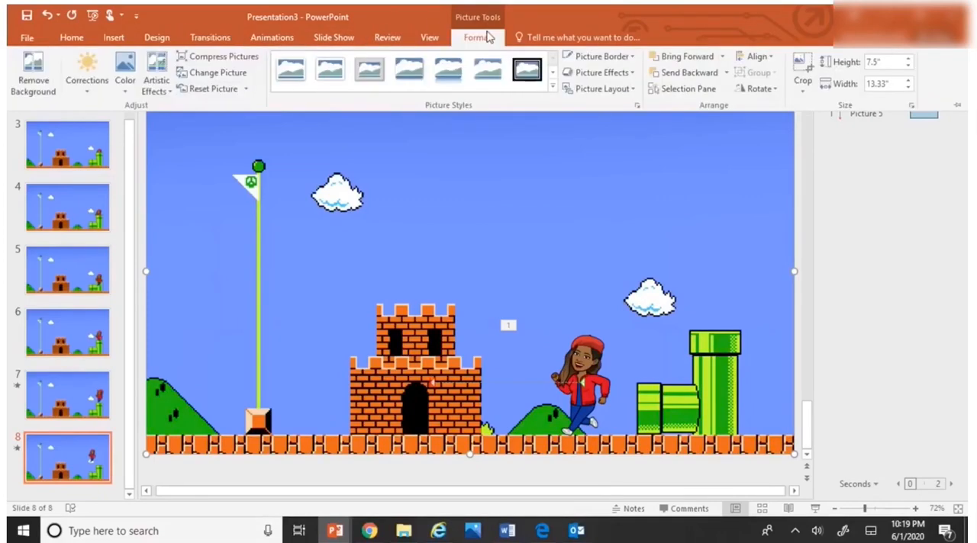
left_click(113, 38)
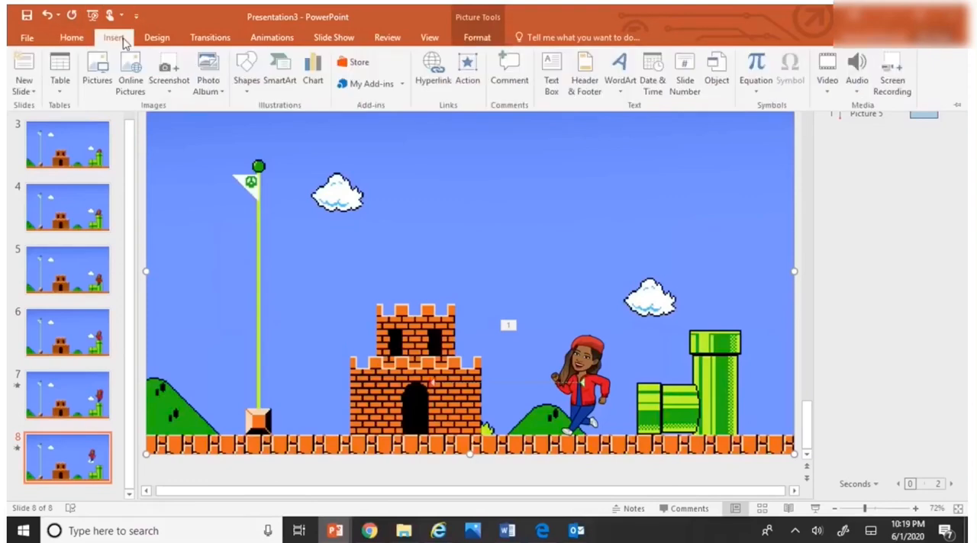
left_click(23, 89)
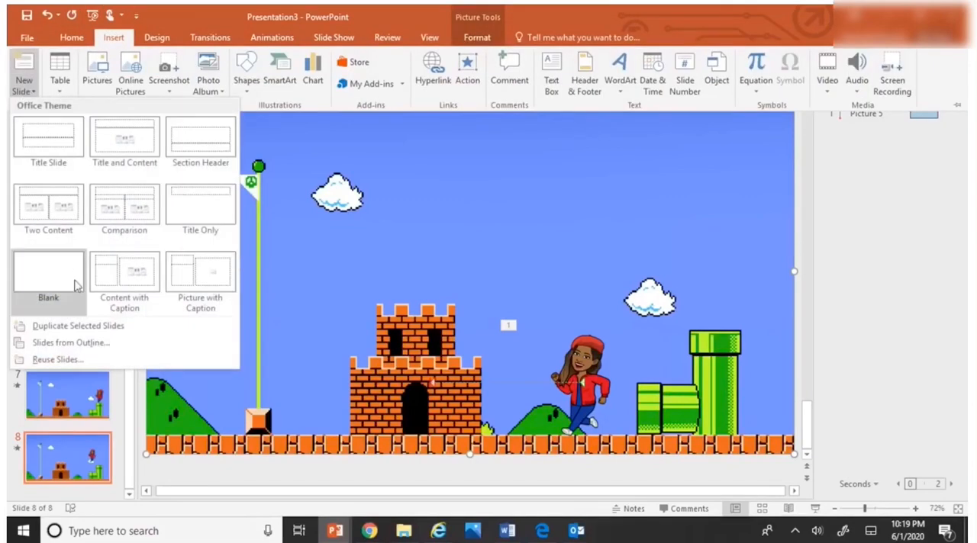
left_click(85, 326)
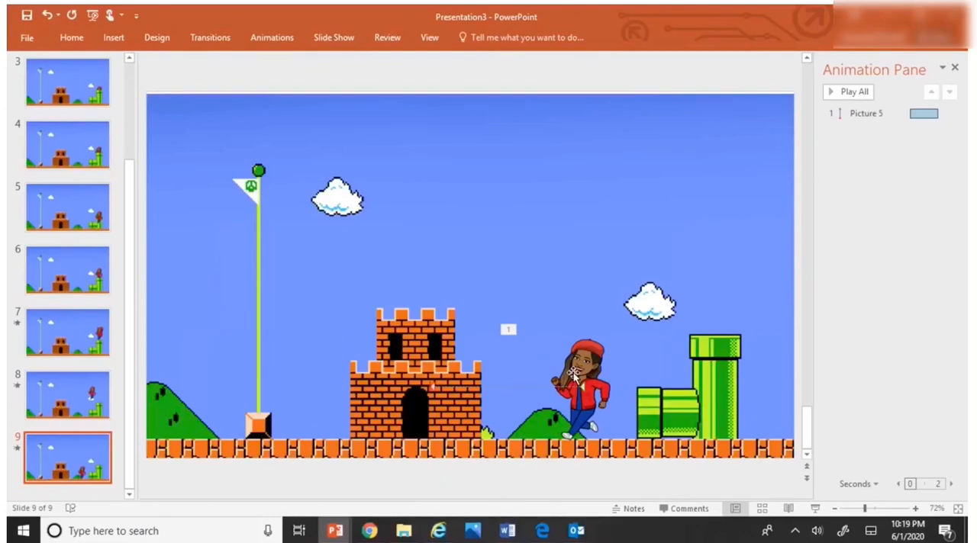
Step: Remove the motion path from the running character on slide 9 and move the character in front of the castle doorway
left_click(949, 113)
left_click(891, 229)
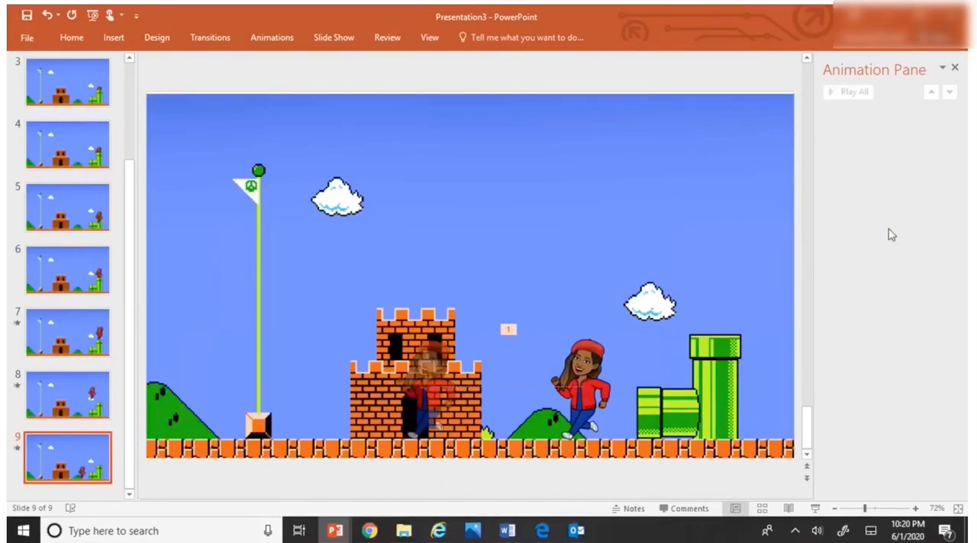
left_click_drag(564, 376, 428, 379)
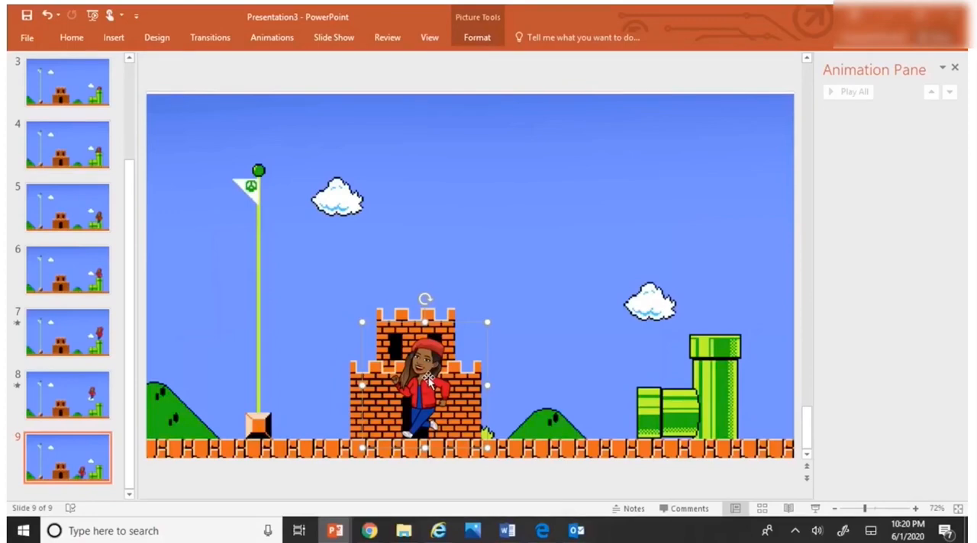
Step: Copy the middle character with the raised hand from slide 1
scroll(69, 174, "up", 3)
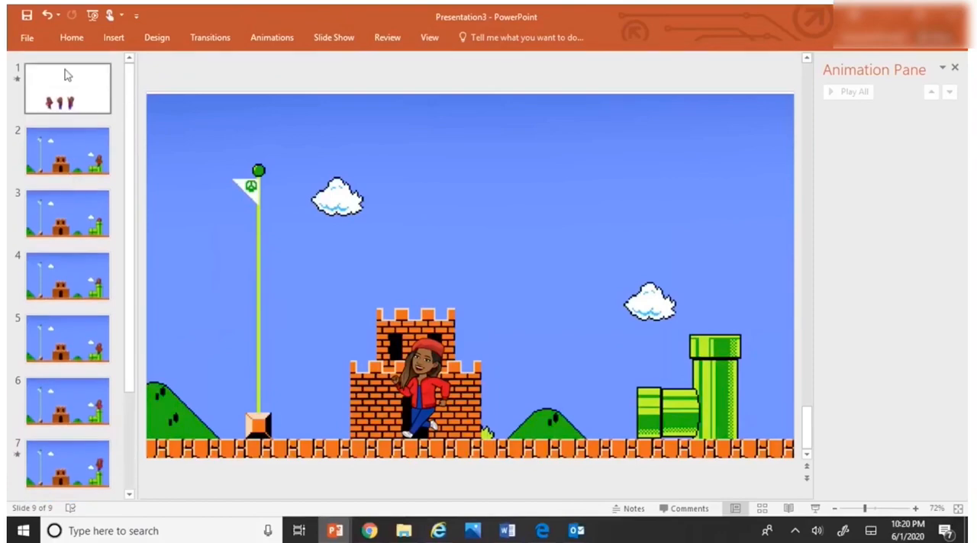
left_click(75, 101)
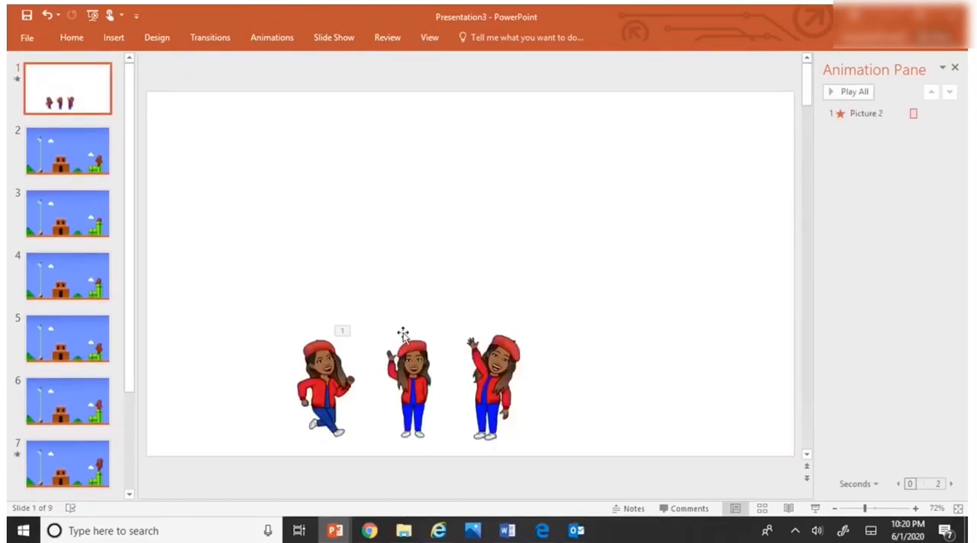
right_click(409, 361)
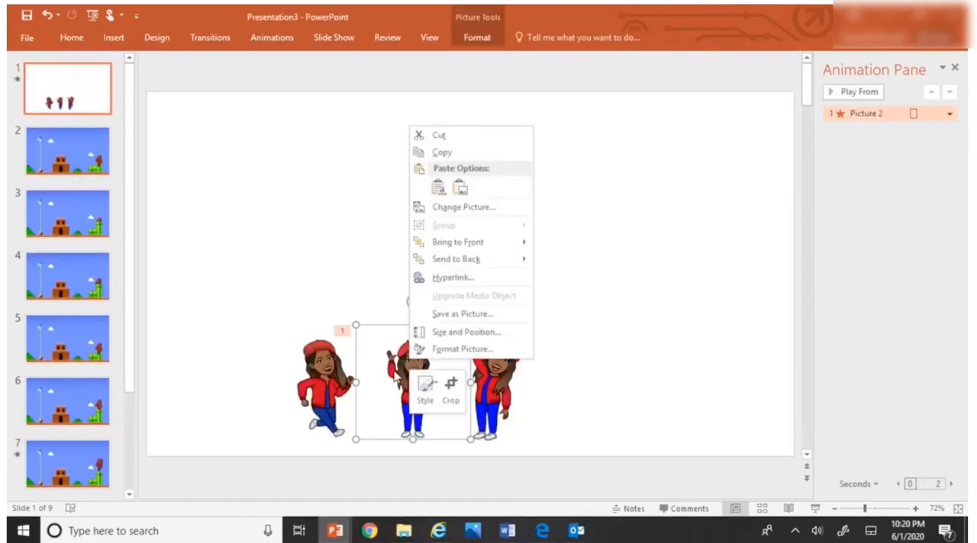
left_click(440, 153)
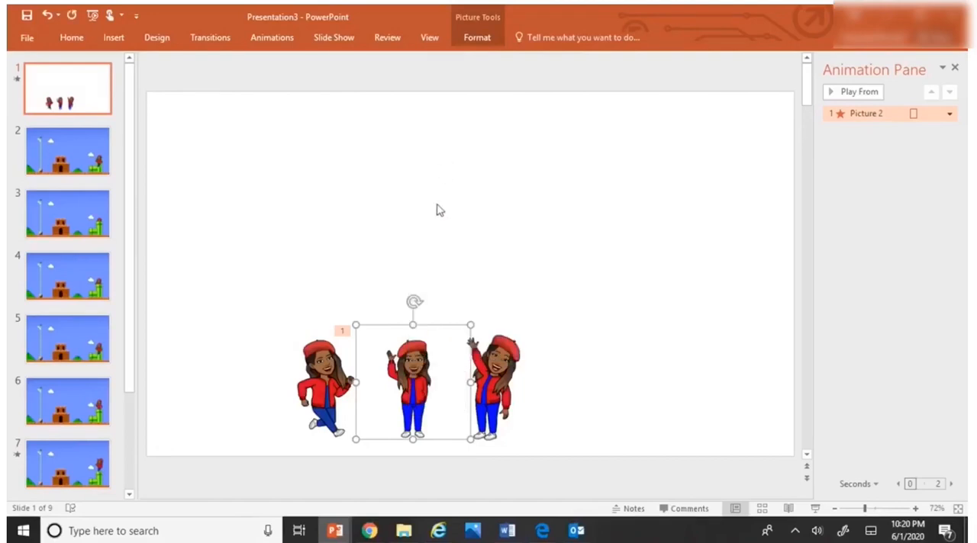
Step: Replace the running character on slide 9 with the copied waving character in front of the castle doorway
scroll(67, 467, "down", 5)
left_click(67, 462)
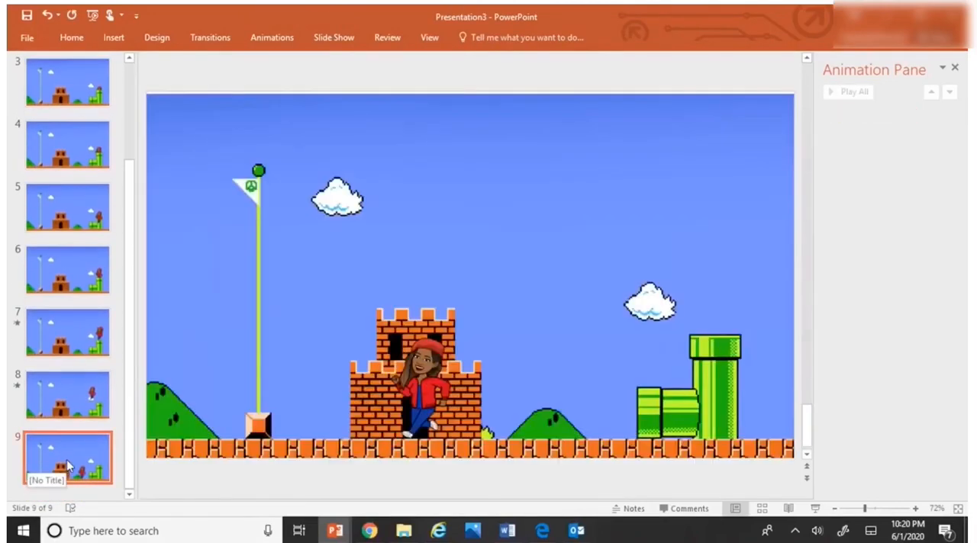
left_click(428, 405)
key("Delete")
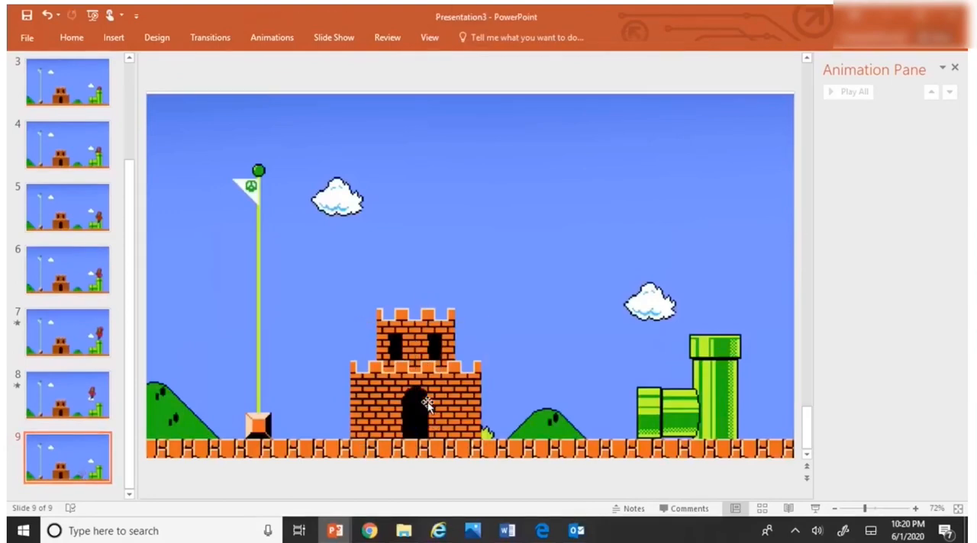
left_click(428, 405)
right_click(428, 405)
left_click(458, 229)
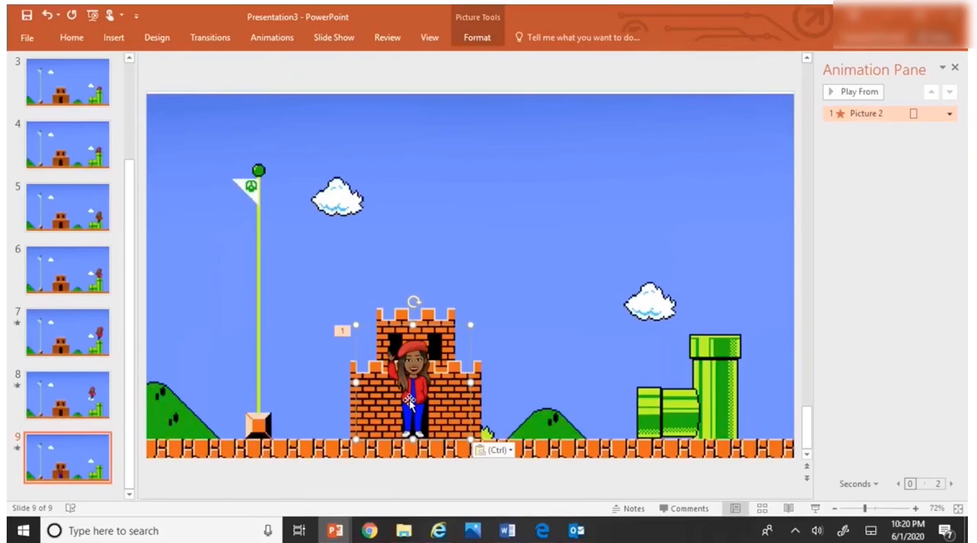
Step: Add a Fade exit animation to the waving character at the castle doorway on slide 9
left_click(266, 42)
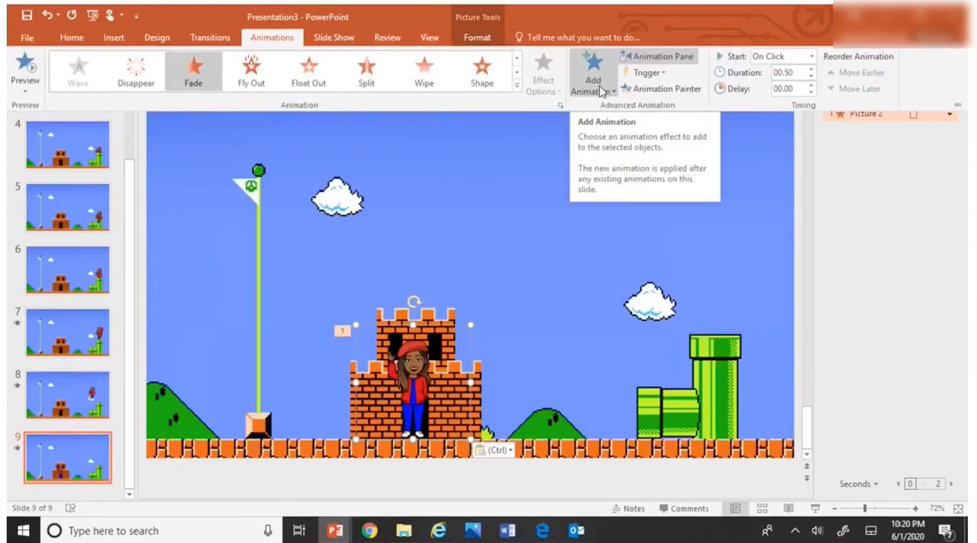
left_click(602, 91)
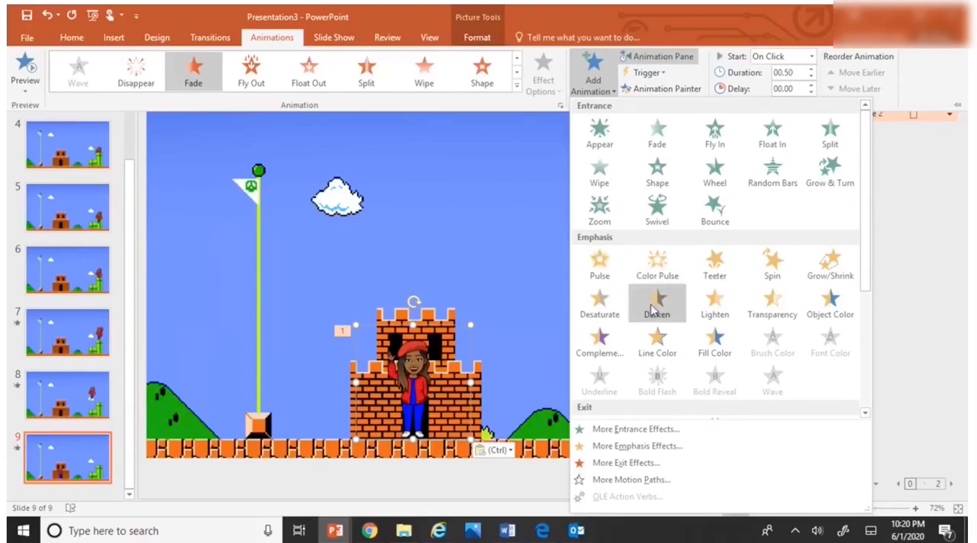
scroll(654, 304, "down", 3)
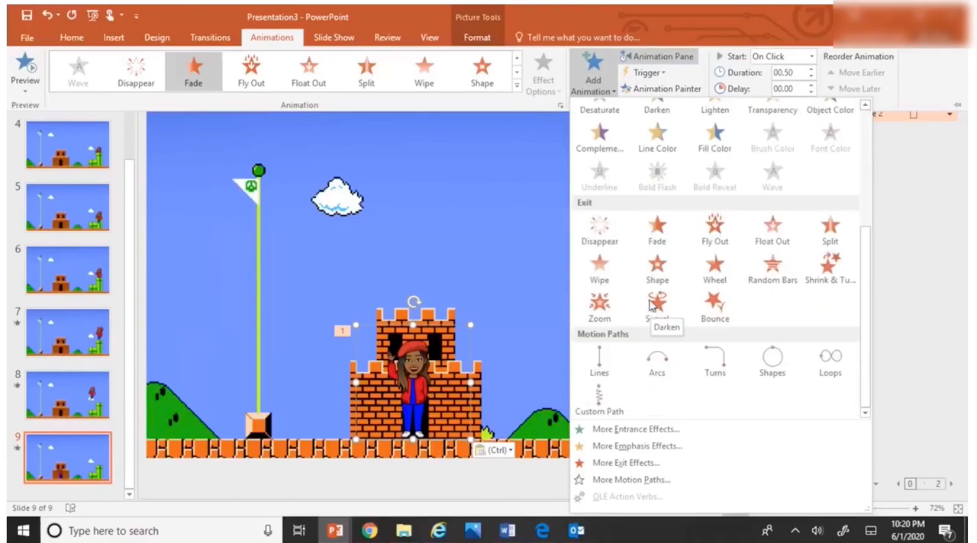
left_click(656, 226)
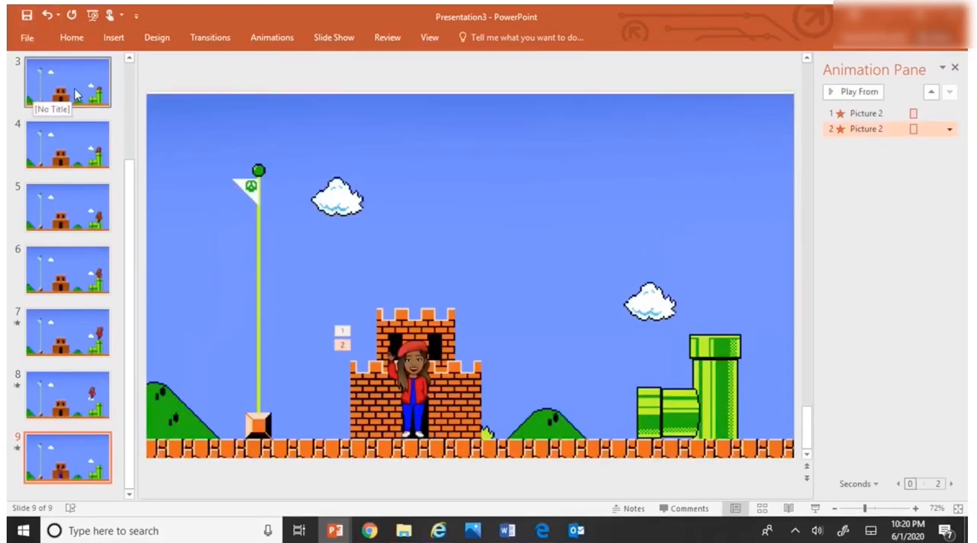
Step: Delete the running character from slide 2 so only the empty scene remains
scroll(74, 94, "up", 2)
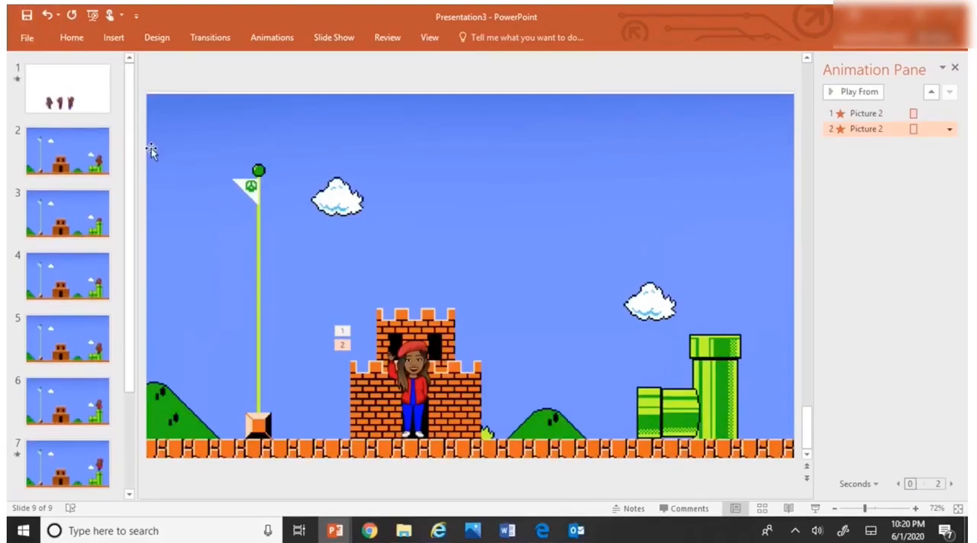
left_click(77, 166)
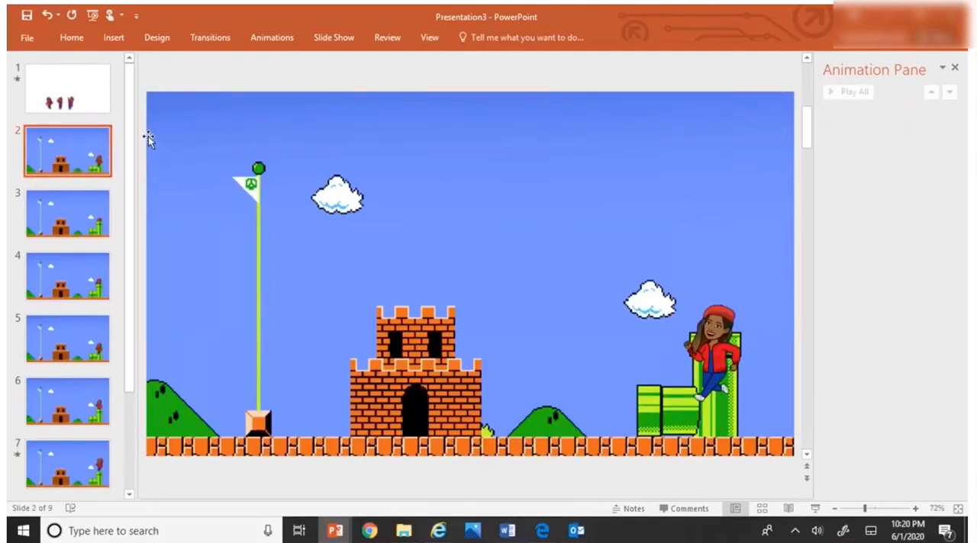
left_click(718, 353)
key("Delete")
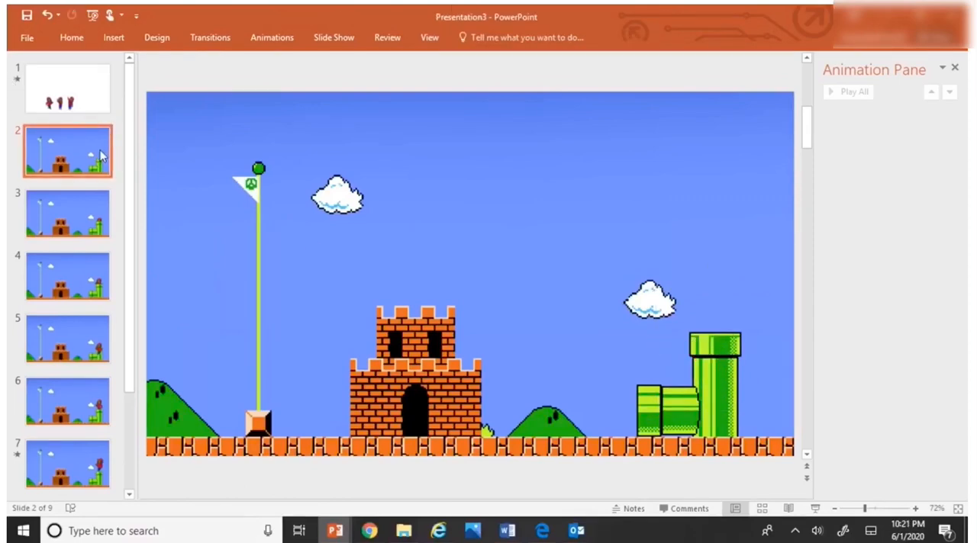
Step: Play the slide show from the beginning, advance through the first slides and end the show
left_click(273, 37)
left_click(333, 37)
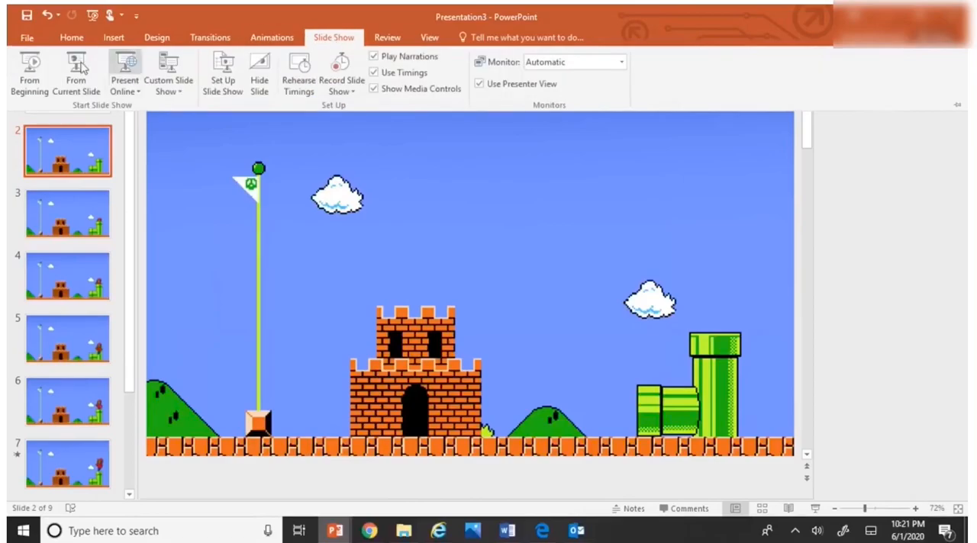
left_click(27, 89)
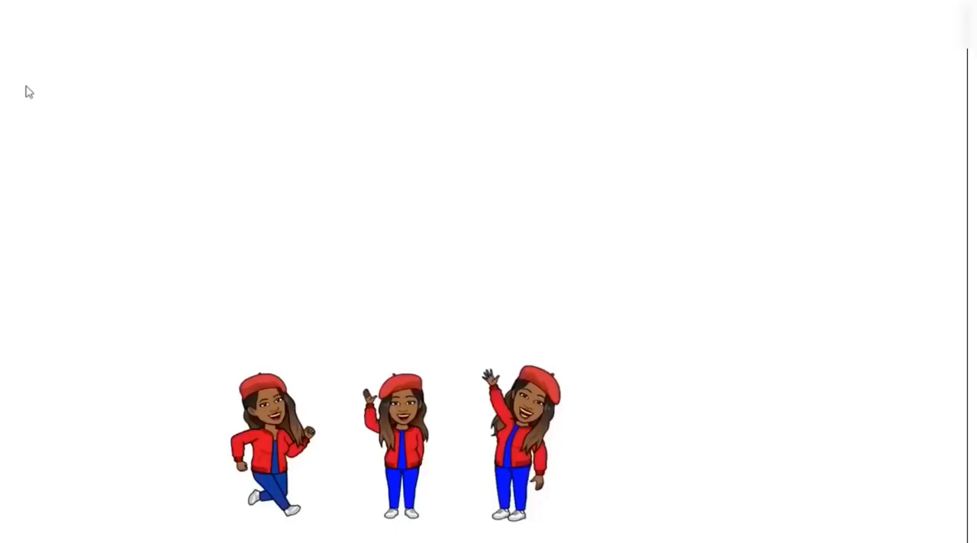
left_click(175, 161)
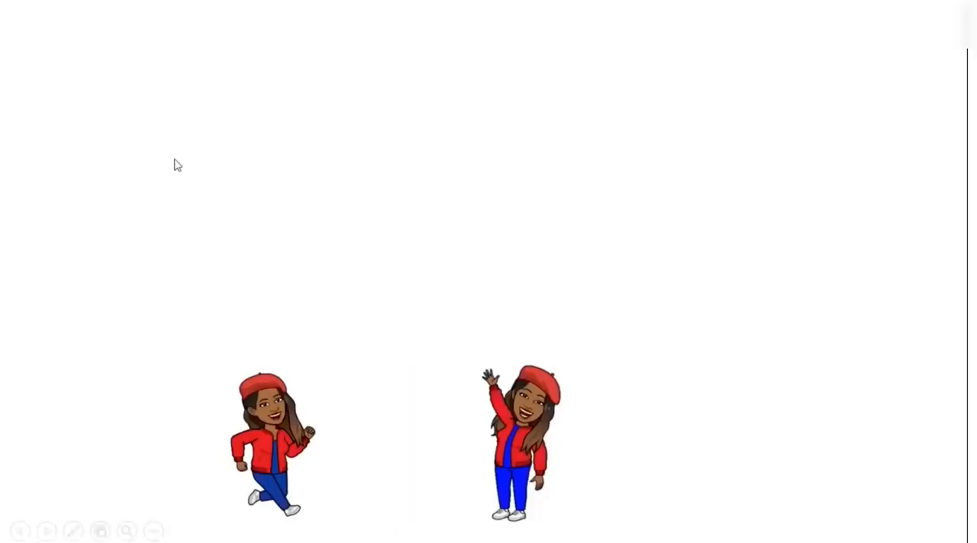
left_click(175, 165)
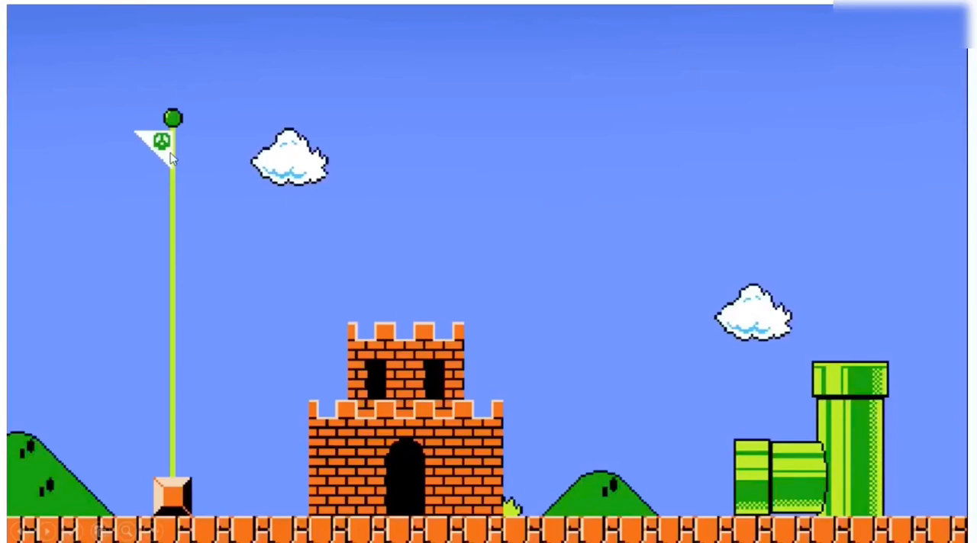
left_click(171, 155)
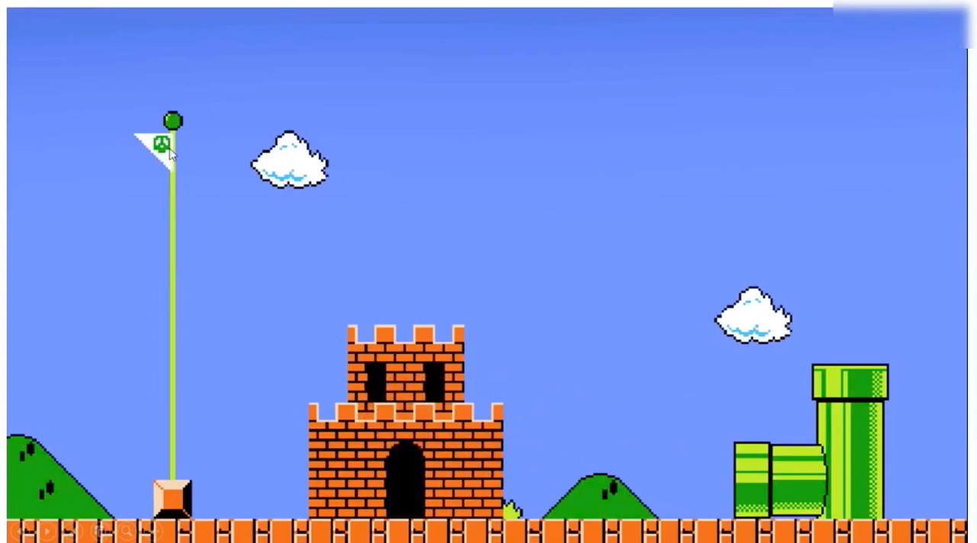
key("Escape")
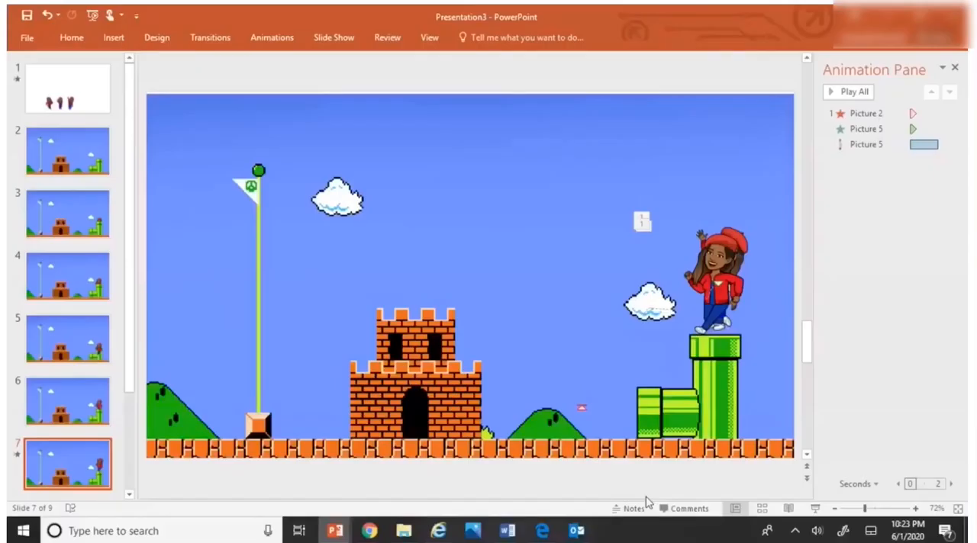
Step: Set slide 2 to advance automatically after 00:00.00
left_click(61, 143)
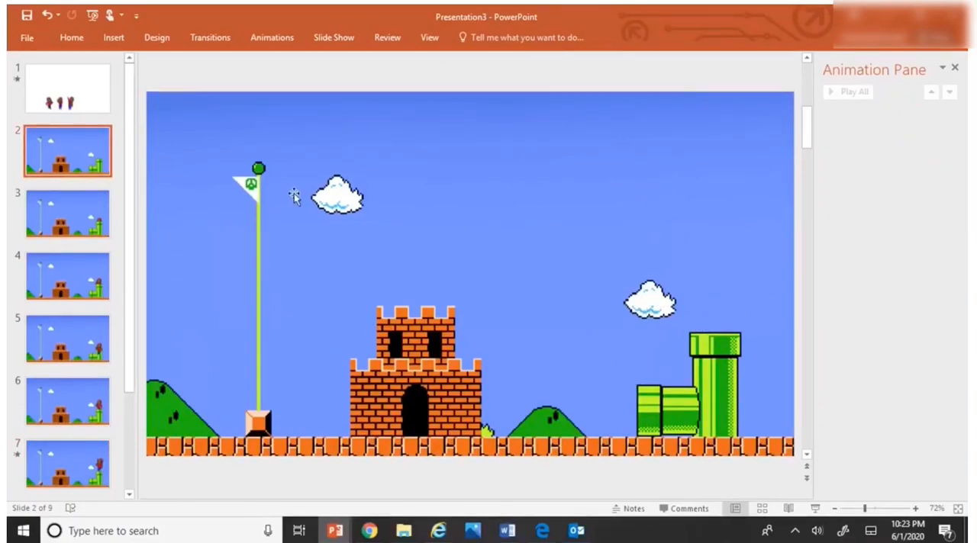
left_click(208, 40)
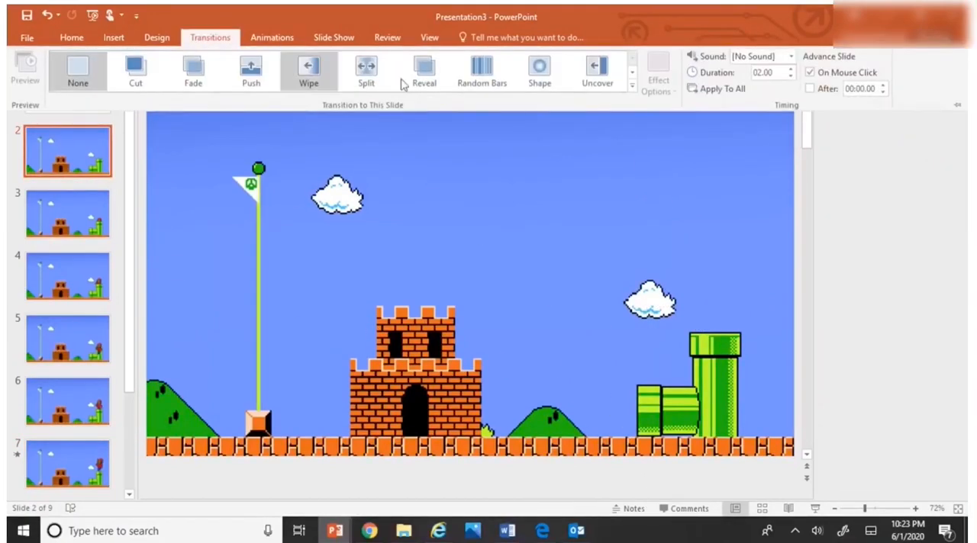
left_click(810, 90)
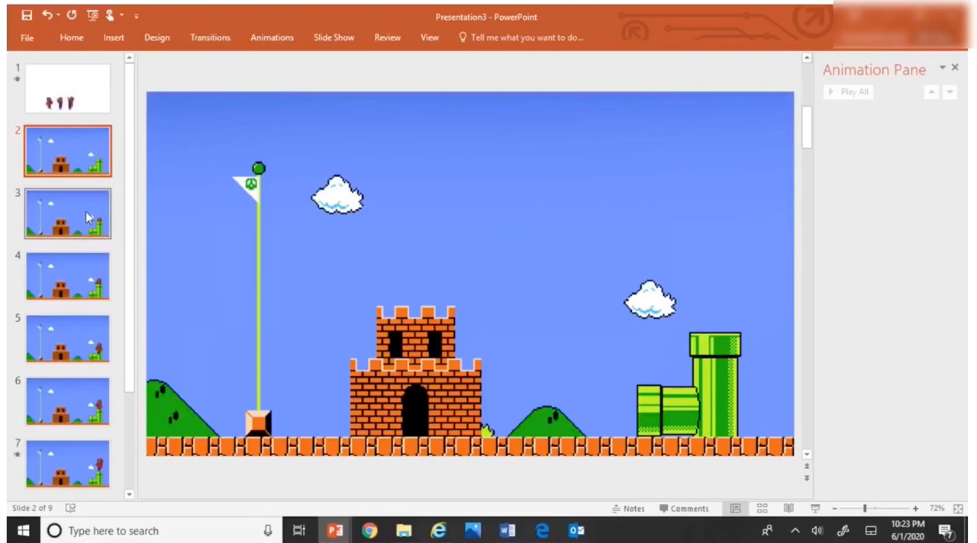
Step: Set slide 3 to advance automatically after 00:00.00 instead of on mouse click, with a transition duration of 00.50
left_click(87, 218)
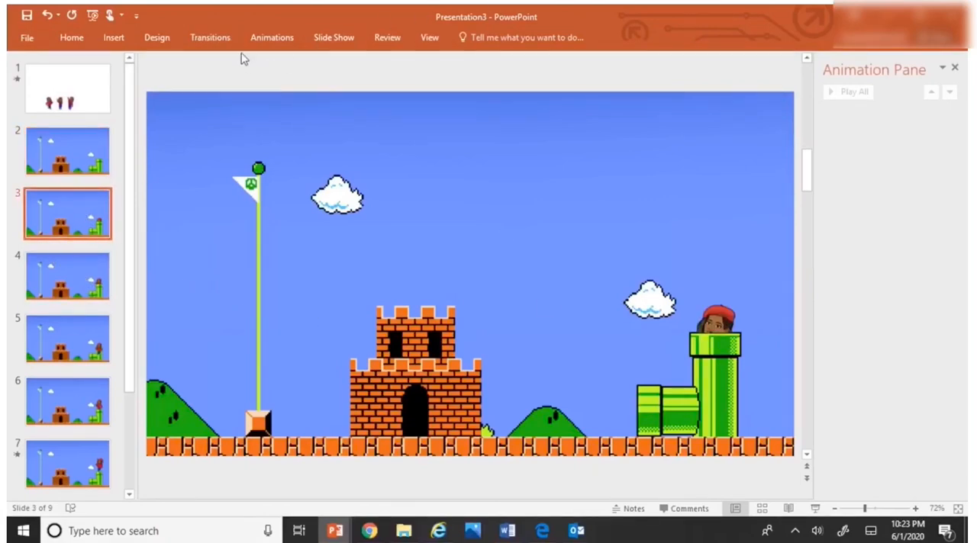
left_click(221, 39)
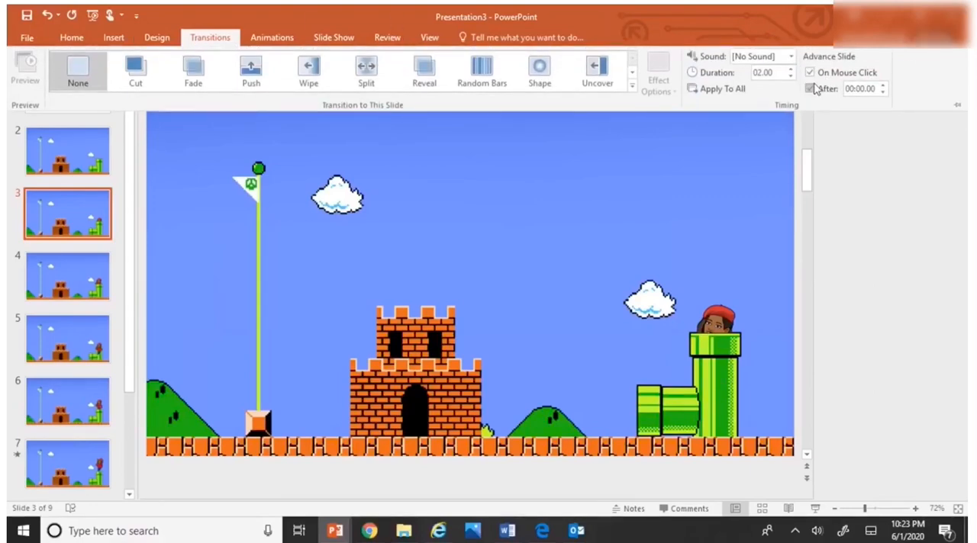
left_click(810, 89)
left_click(809, 72)
double_click(776, 70)
left_click(791, 77)
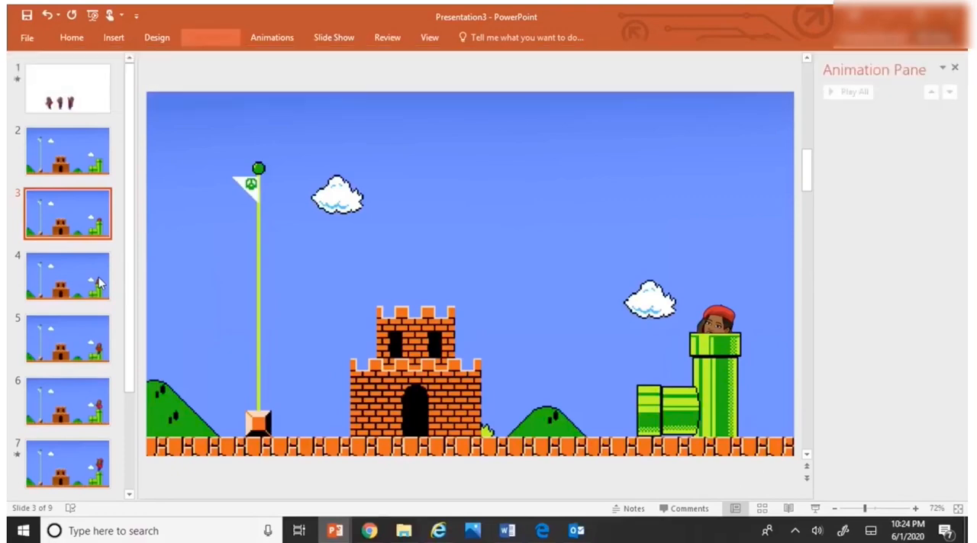
left_click(218, 41)
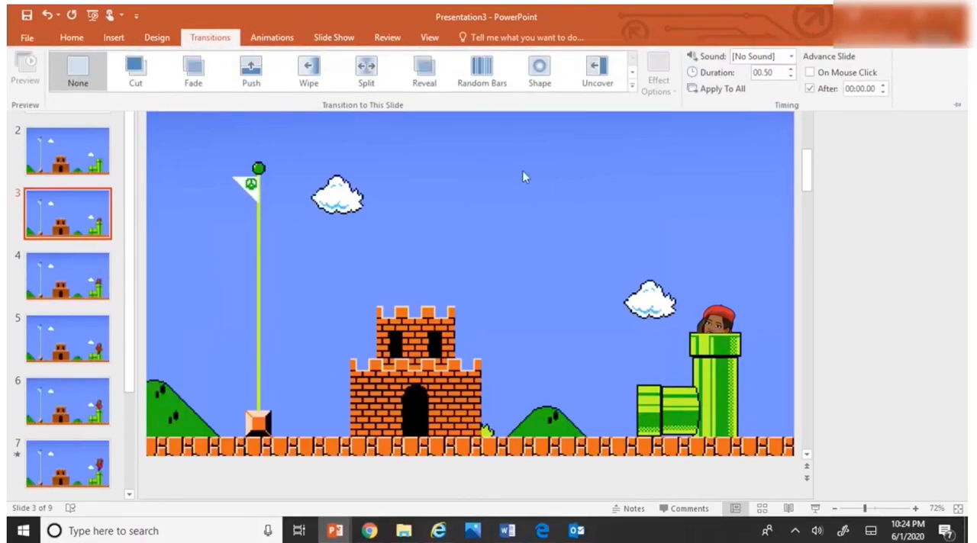
Step: Set slide 4 to advance automatically after 00:00.00 instead of on mouse click, and shorten its transition duration
left_click(62, 283)
left_click(64, 286)
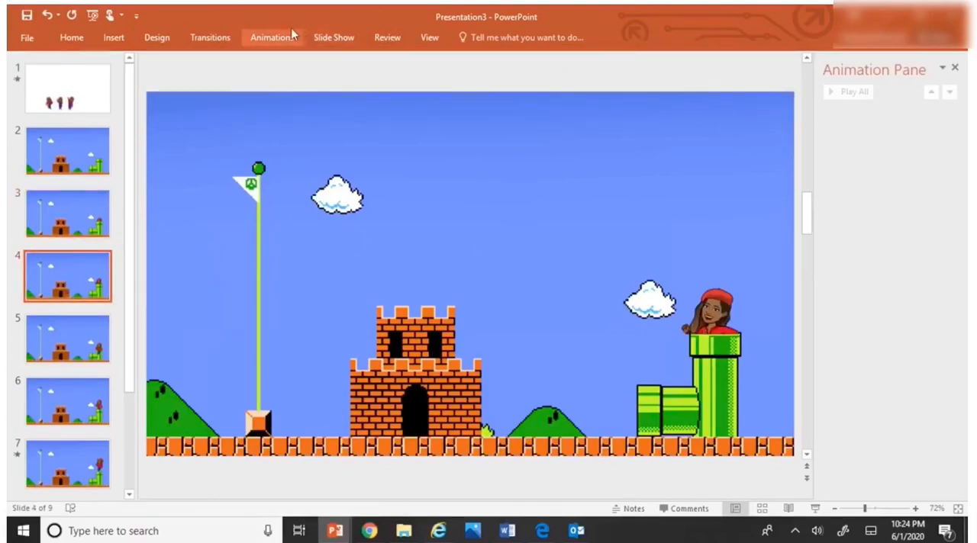
left_click(224, 41)
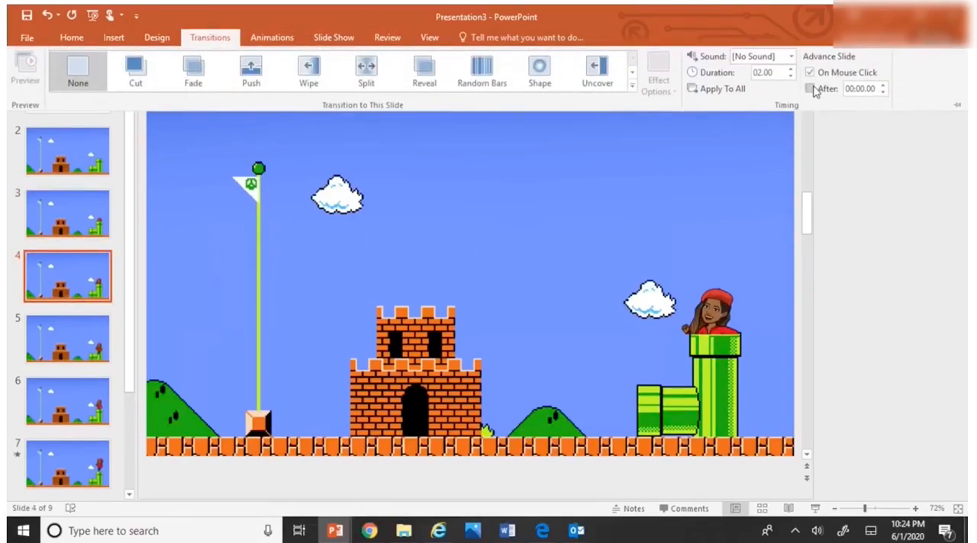
left_click(811, 74)
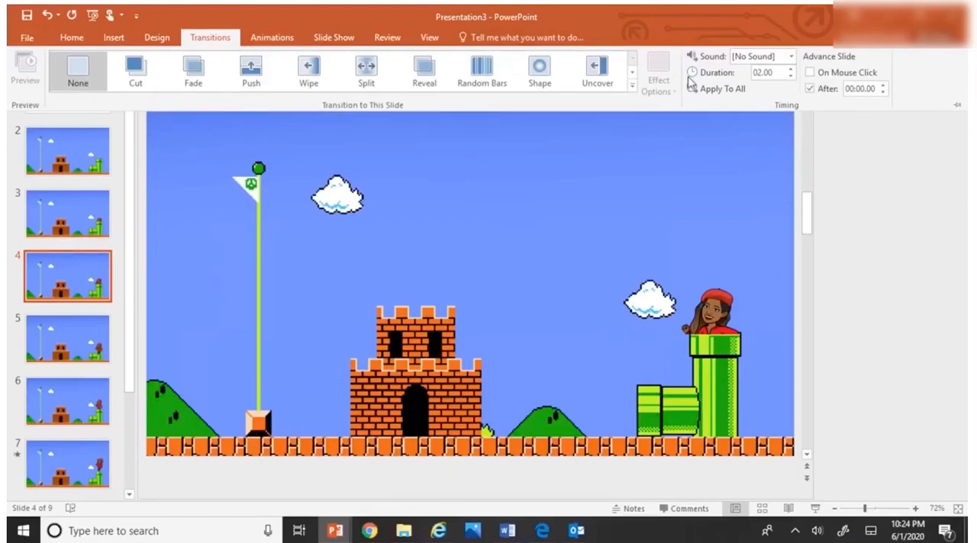
double_click(773, 73)
left_click(791, 76)
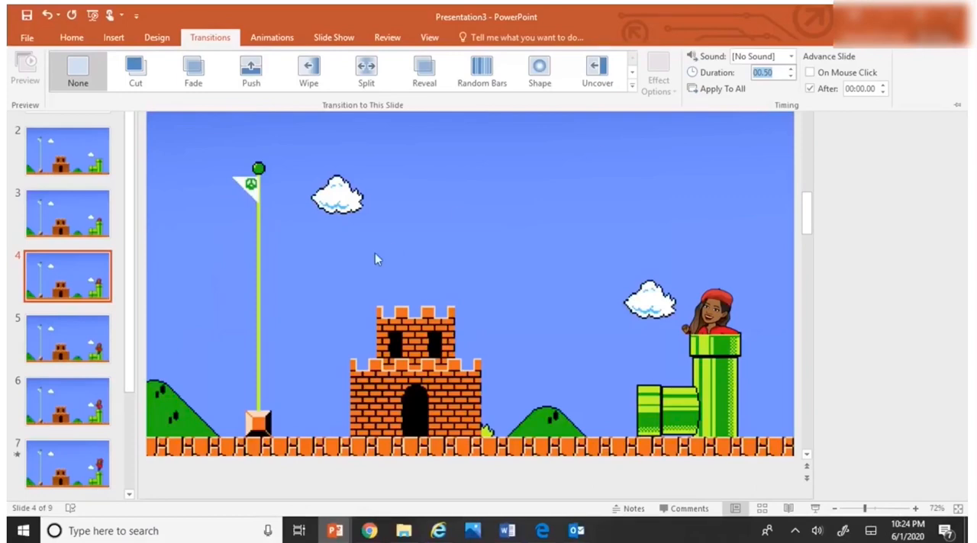
Step: Move the running character on slide 5 up so the upper body rises above the tall pipe's rim
left_click(83, 331)
left_click(86, 339)
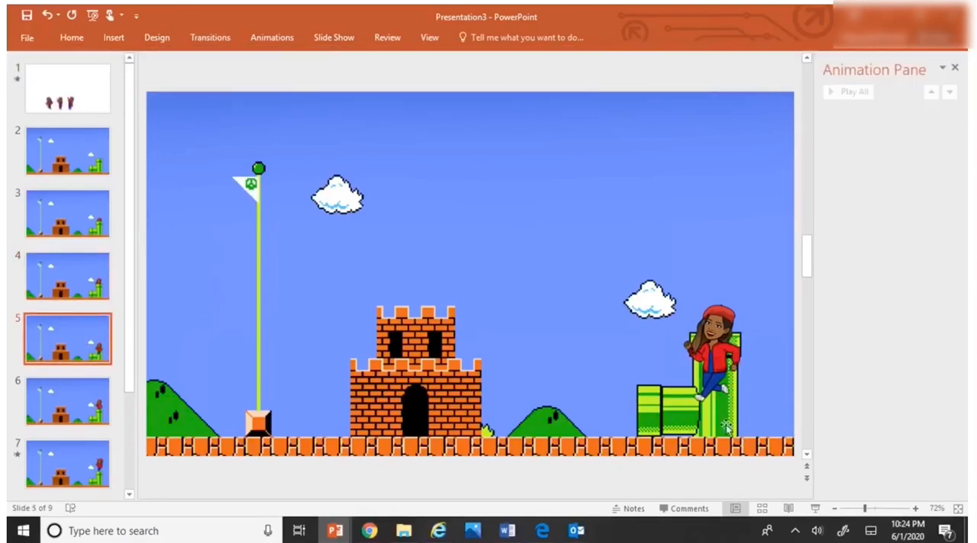
left_click(708, 359)
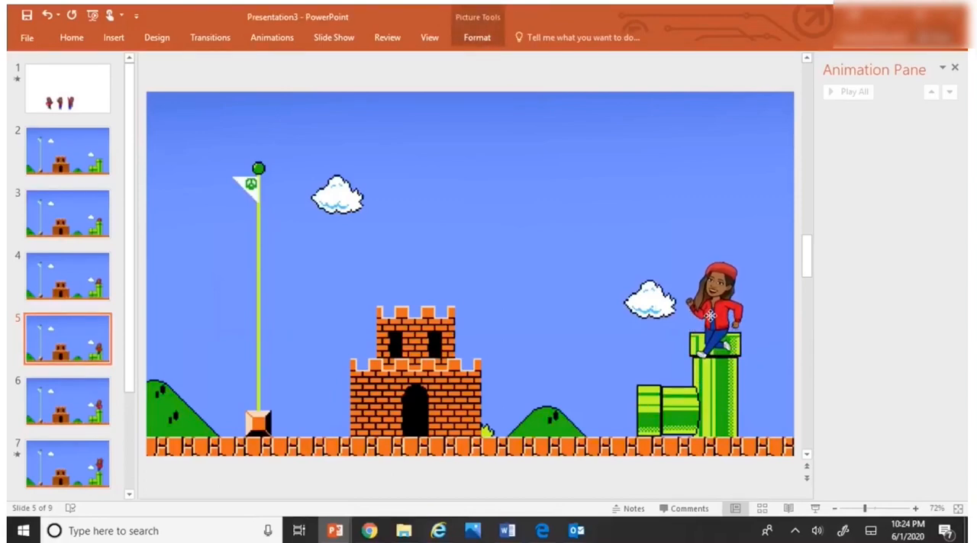
left_click_drag(710, 316, 712, 328)
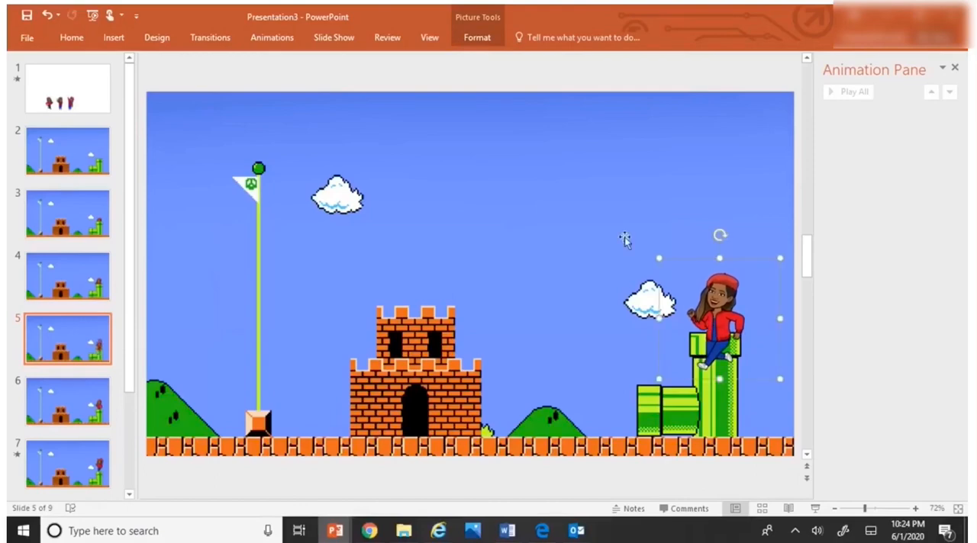
Step: Crop the character picture on slide 5 from below so it ends at the pipe's upper rim
left_click(476, 39)
left_click(795, 76)
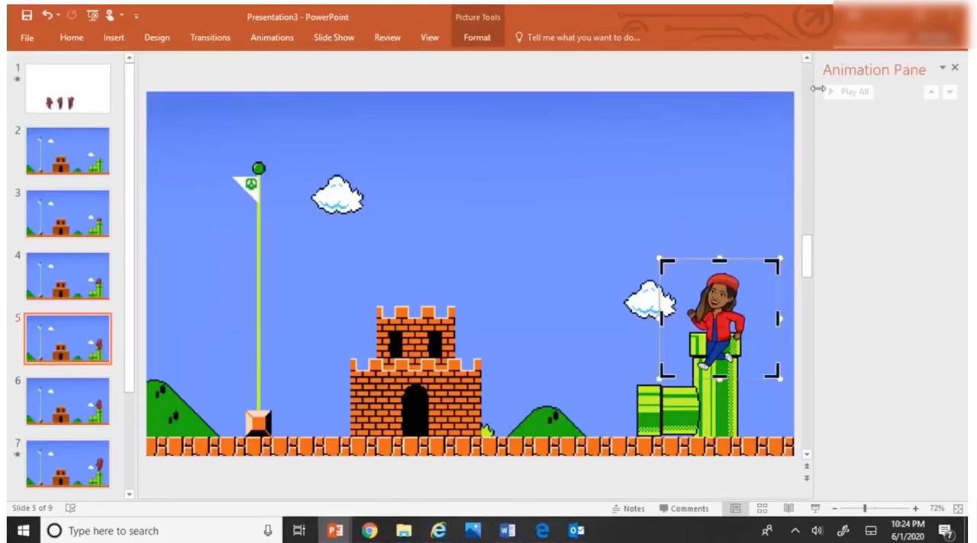
left_click_drag(721, 376, 730, 332)
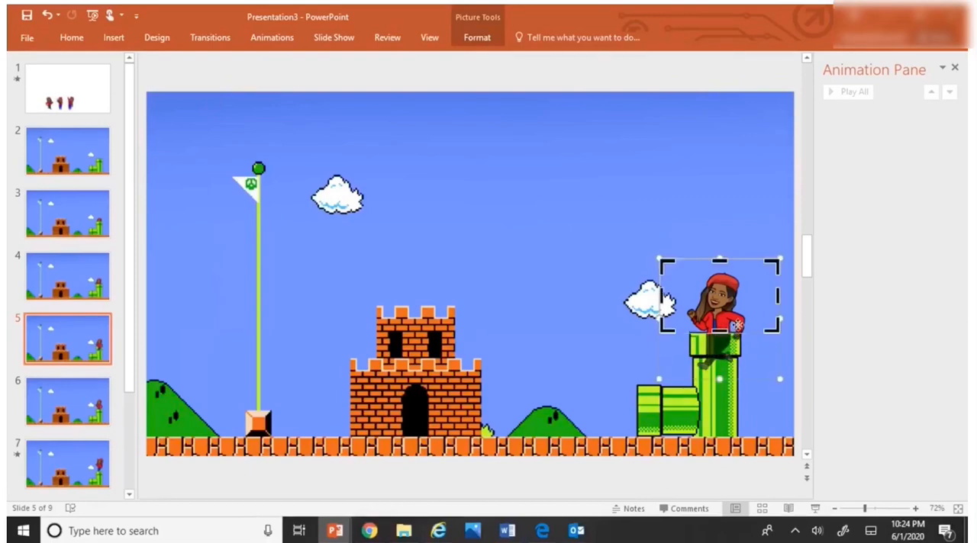
left_click(473, 38)
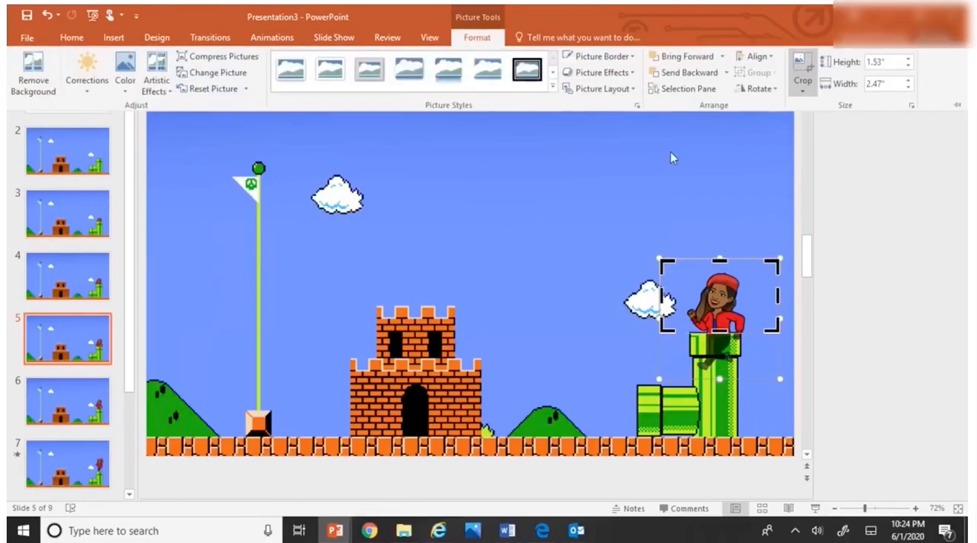
left_click(802, 67)
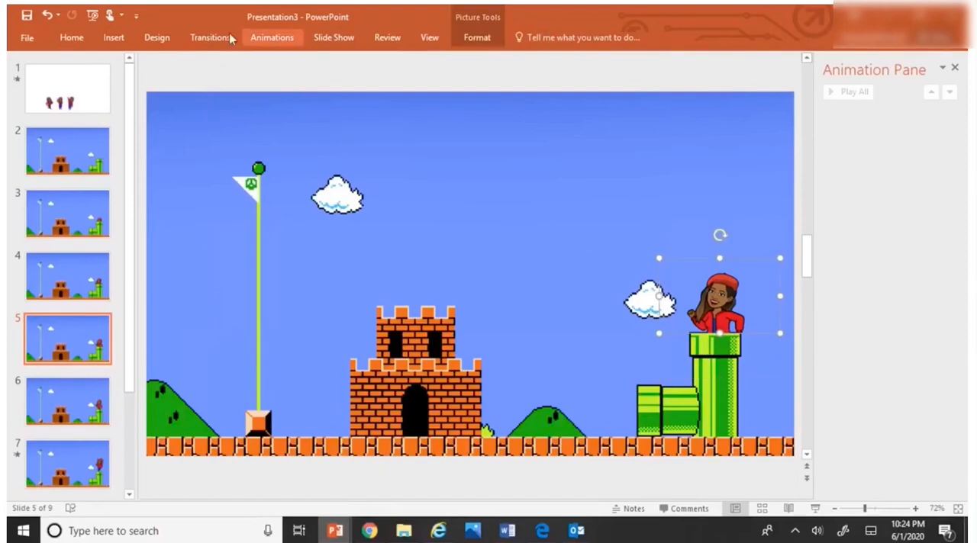
Step: Set slide 5 to advance automatically after 00:00.00 instead of on mouse click
left_click(209, 38)
left_click(810, 89)
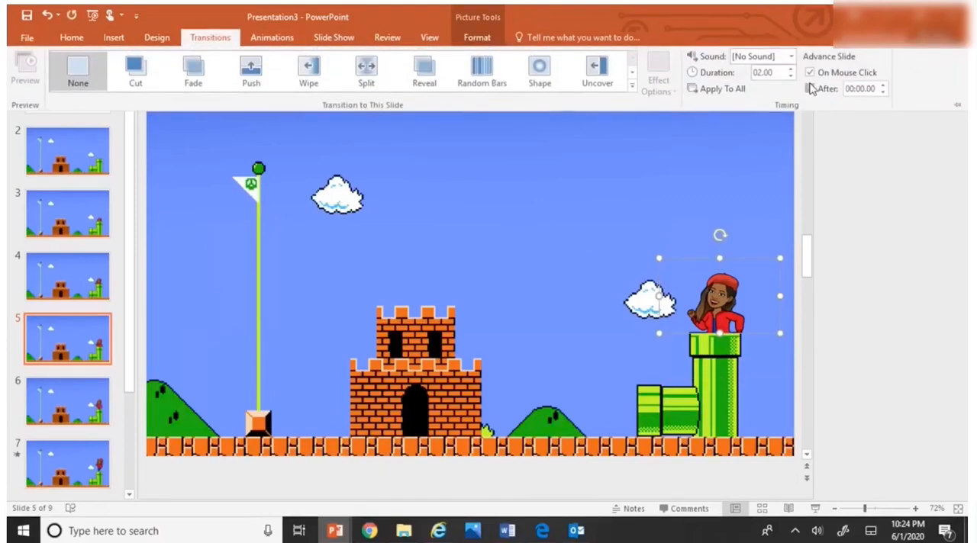
left_click(810, 73)
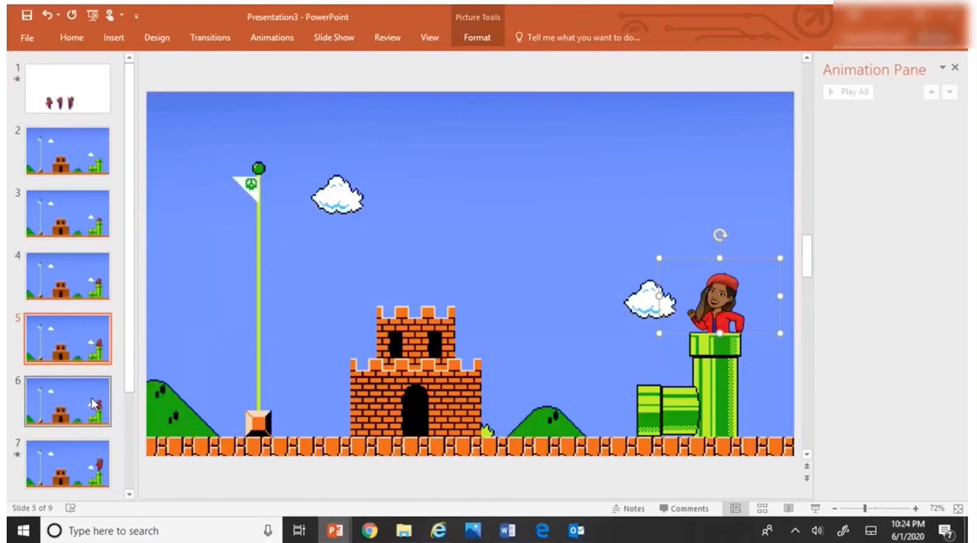
Step: Set slide 6 to advance automatically after 00:00.00 instead of on mouse click
left_click(94, 405)
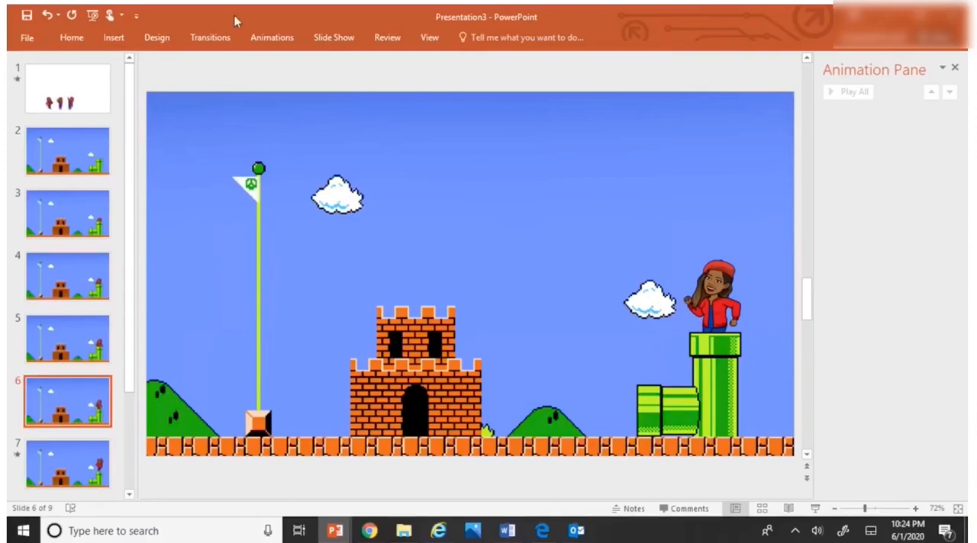
left_click(221, 40)
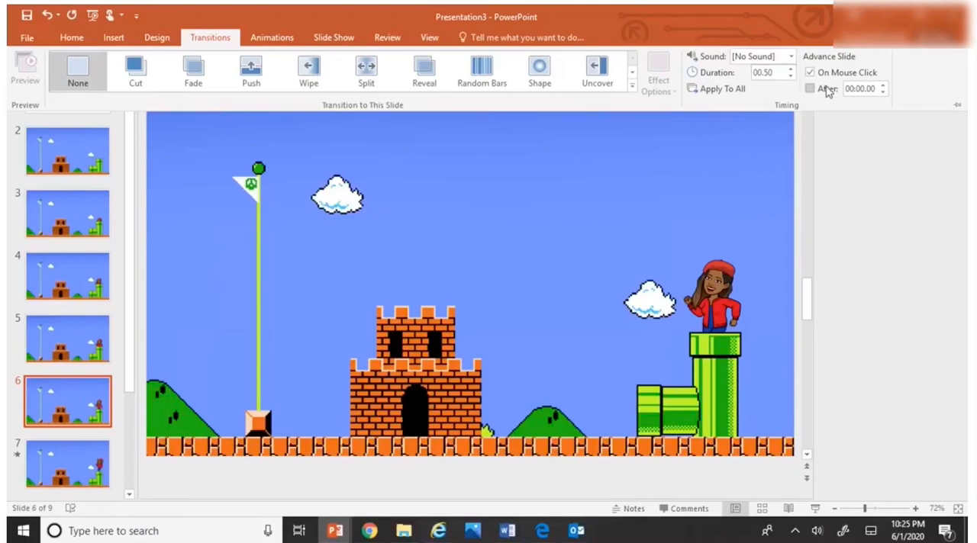
left_click(817, 90)
left_click(809, 72)
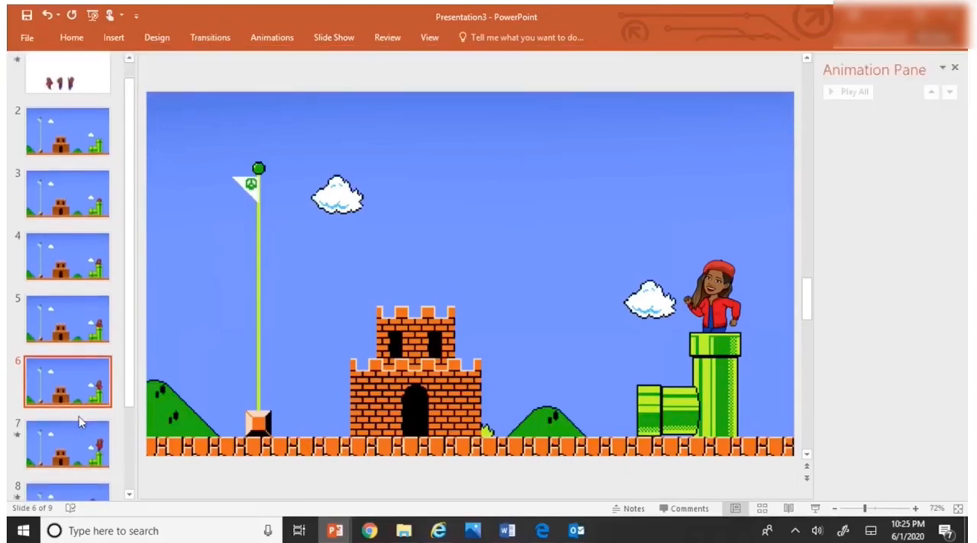
Step: Set slide 7 to advance automatically after 00:00.00 instead of on mouse click, and shorten its transition duration
left_click(88, 442)
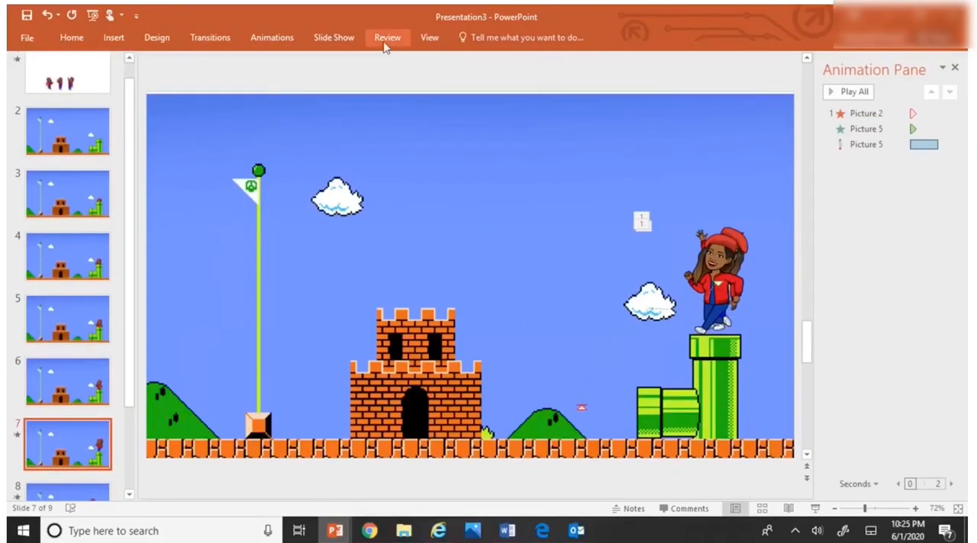
left_click(210, 38)
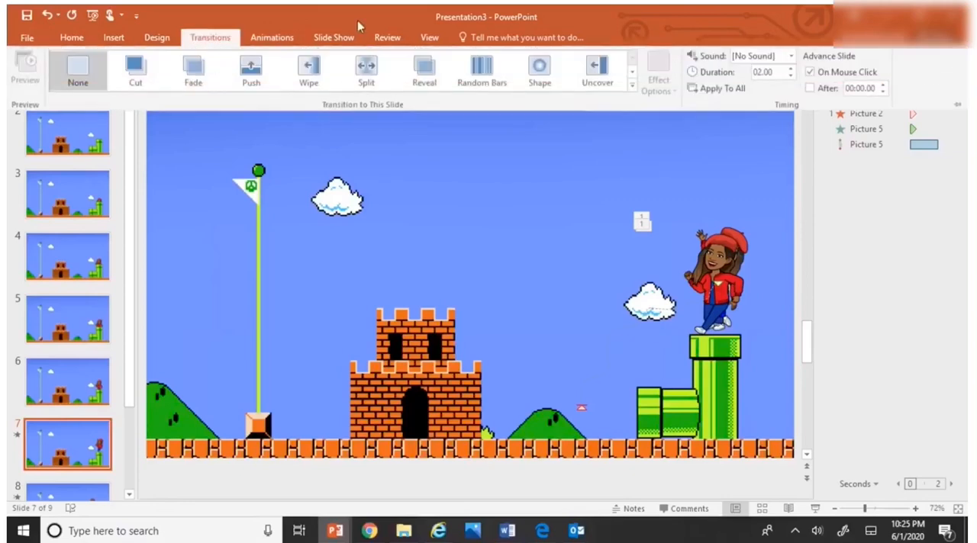
left_click(809, 73)
left_click(810, 88)
left_click(791, 76)
key("ctrl+F1")
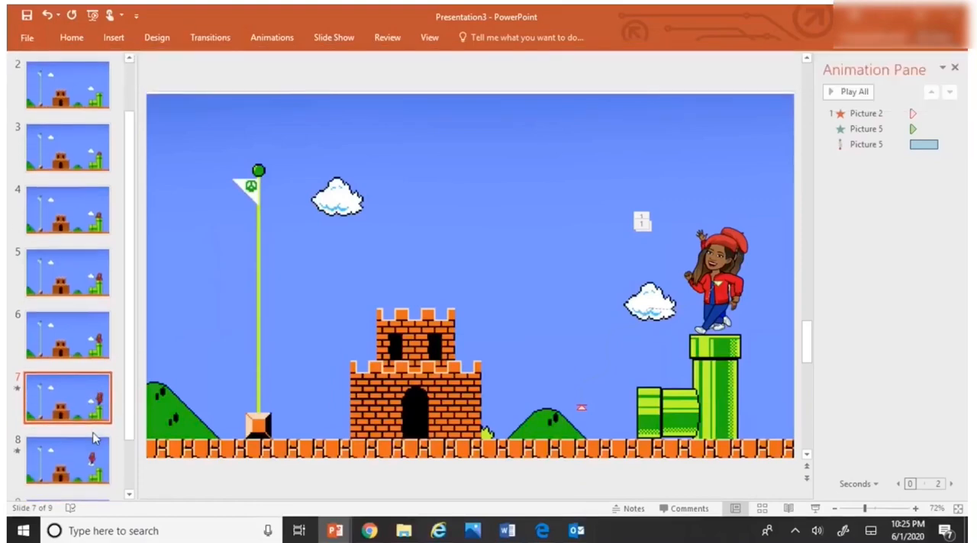
Step: Set slide 8 to advance automatically after 00:00.00 instead of on mouse click, and shorten its transition duration
scroll(92, 438, "down", 2)
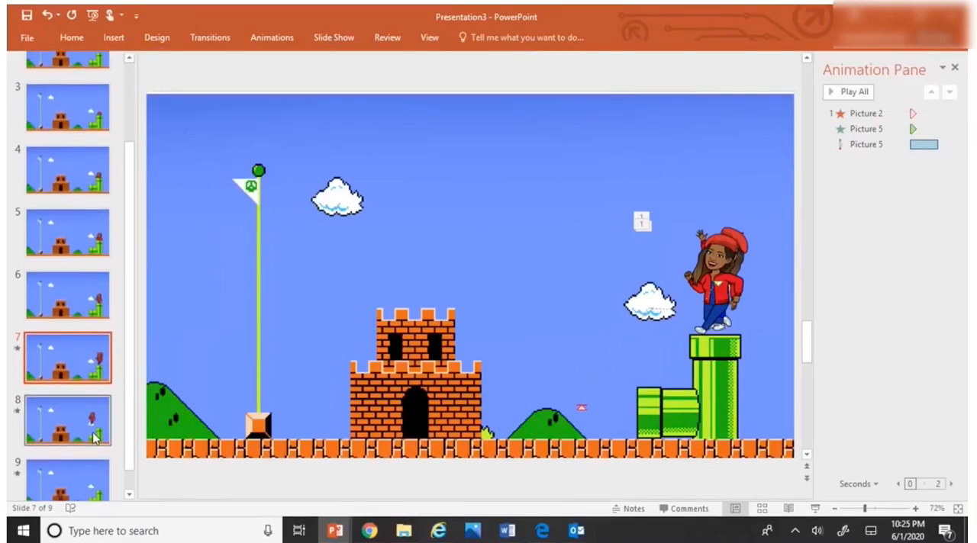
left_click(95, 436)
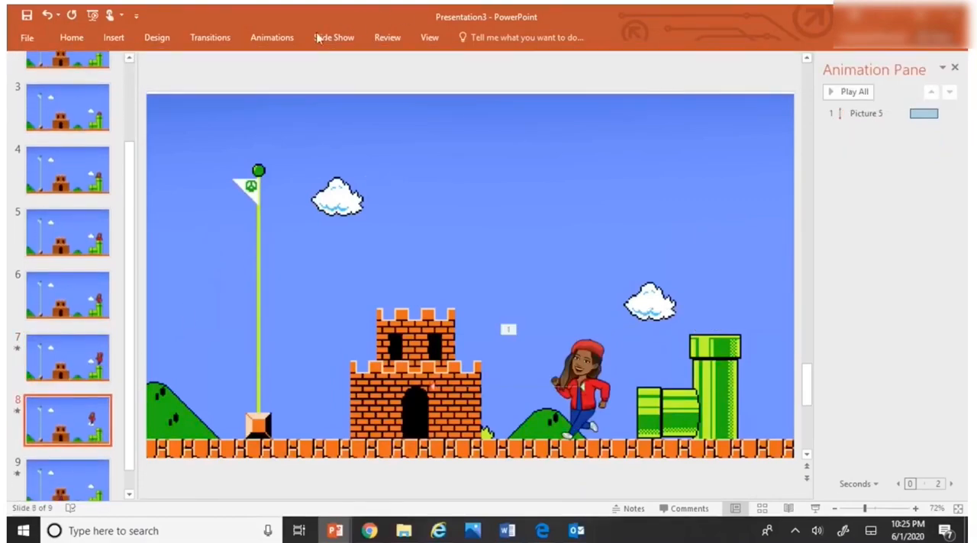
left_click(214, 36)
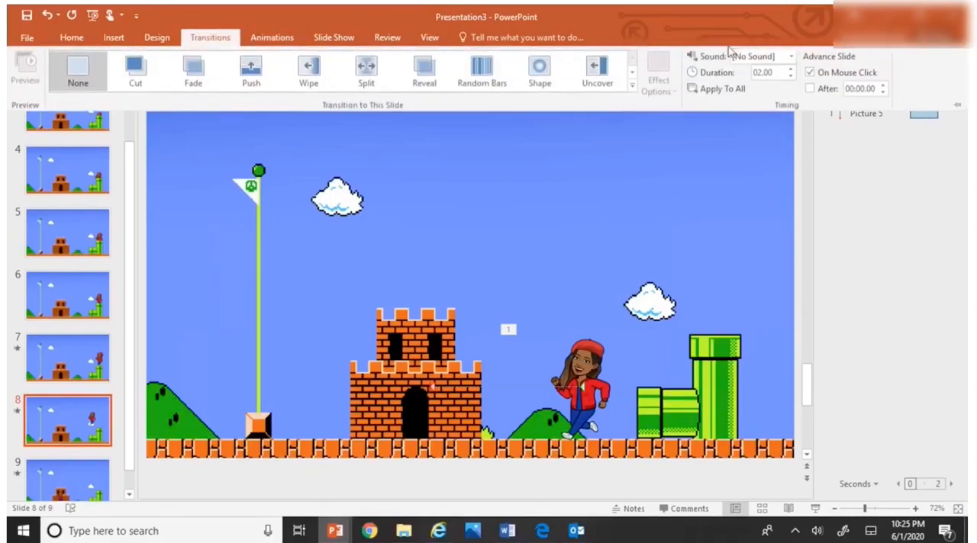
left_click(817, 74)
left_click(815, 88)
left_click(791, 76)
key("ctrl+F1")
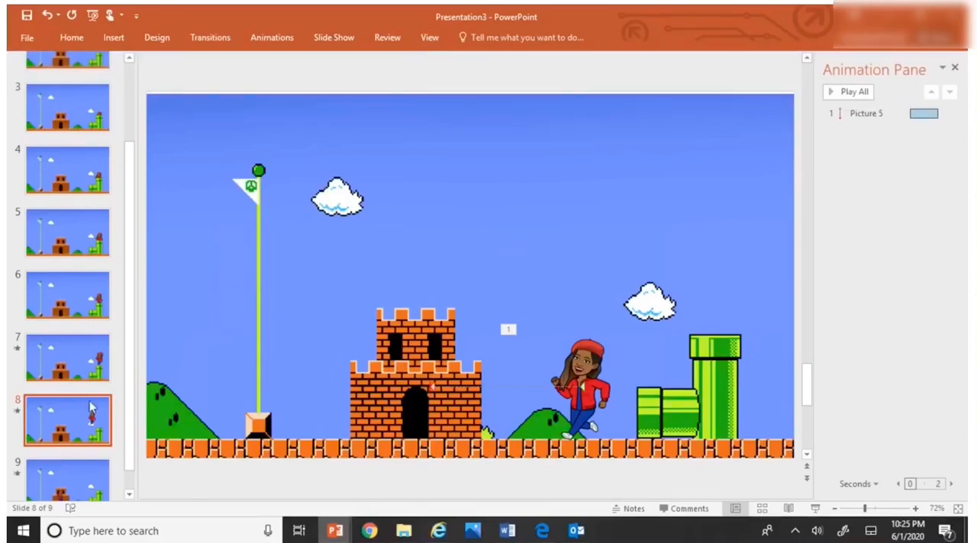
Step: Set slide 9 to advance automatically after 00:00.00 instead of on mouse click
left_click(89, 462)
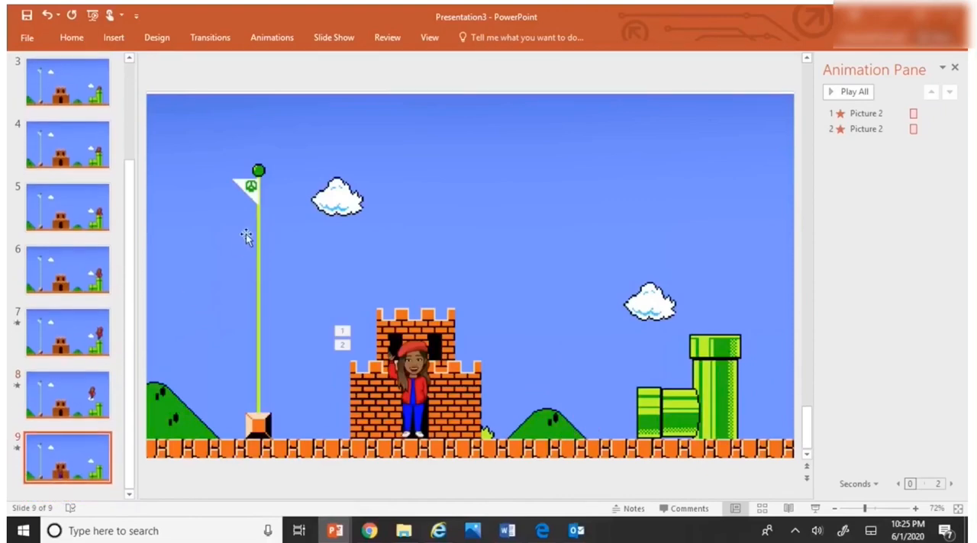
left_click(209, 37)
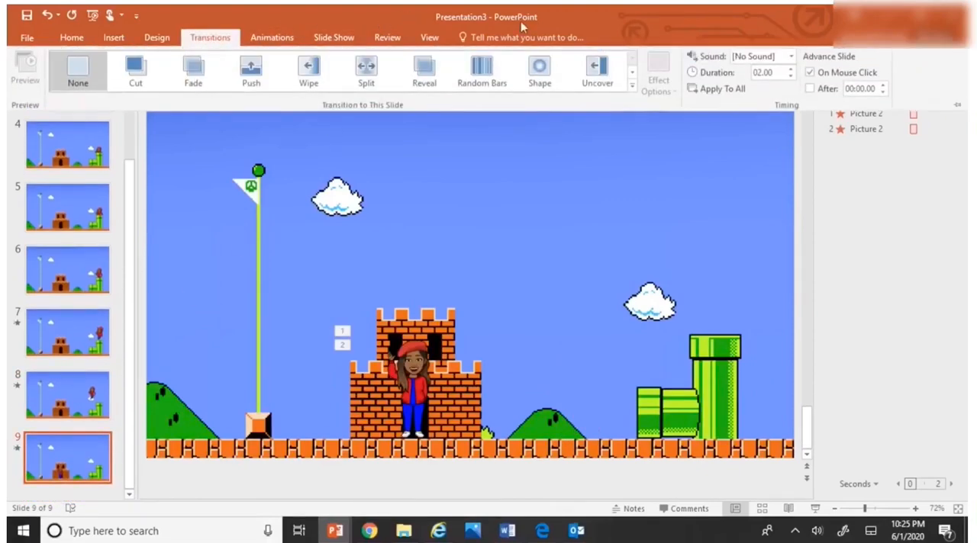
left_click(809, 88)
left_click(809, 73)
Step: Delete the first slide with the three character poses on a white background
scroll(103, 174, "up", 3)
left_click(96, 107)
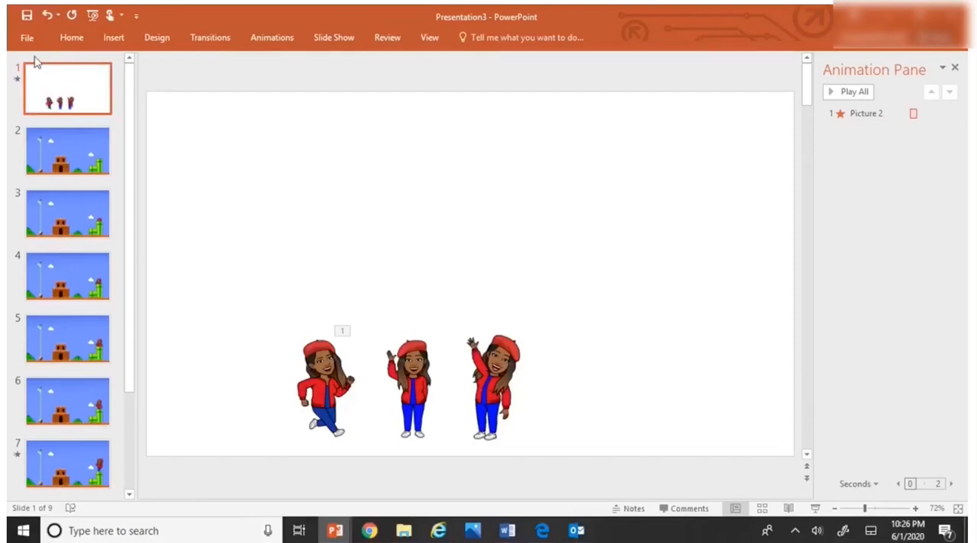
left_click(113, 38)
left_click(113, 133)
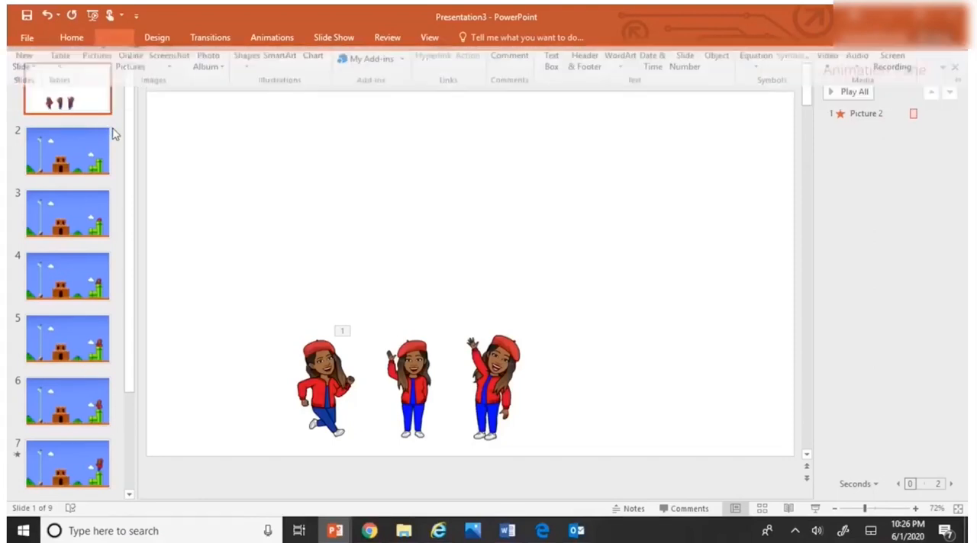
right_click(105, 114)
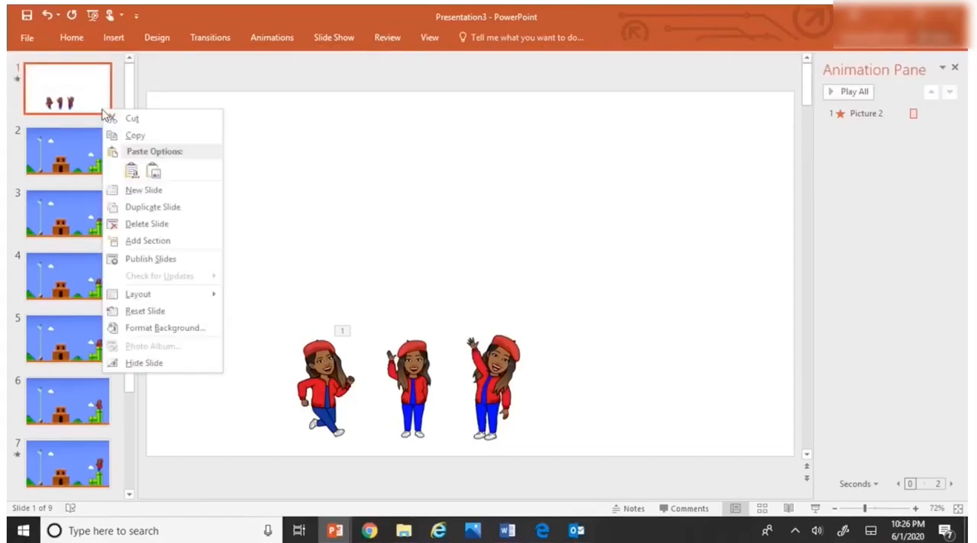
left_click(138, 224)
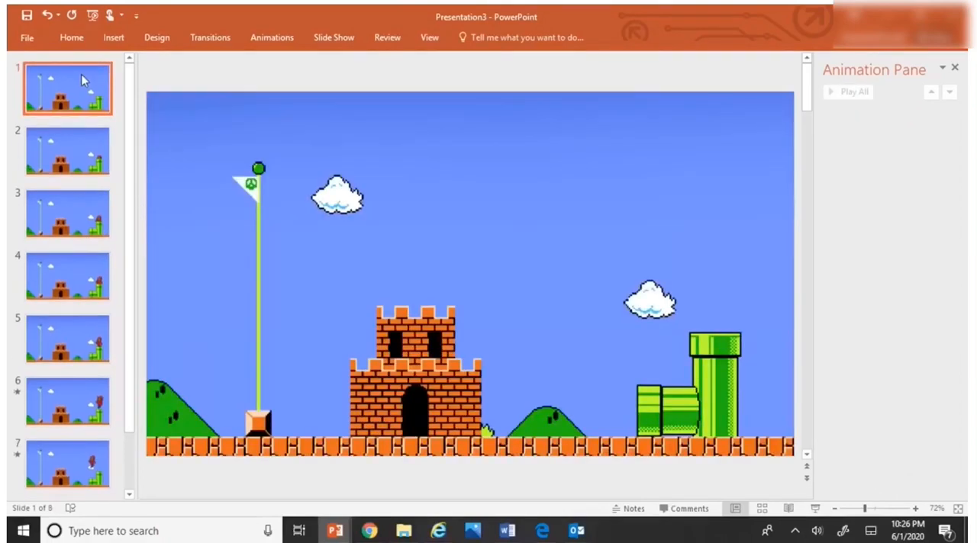
Step: Play the slide show from the beginning through the castle scene and end the show
left_click(336, 39)
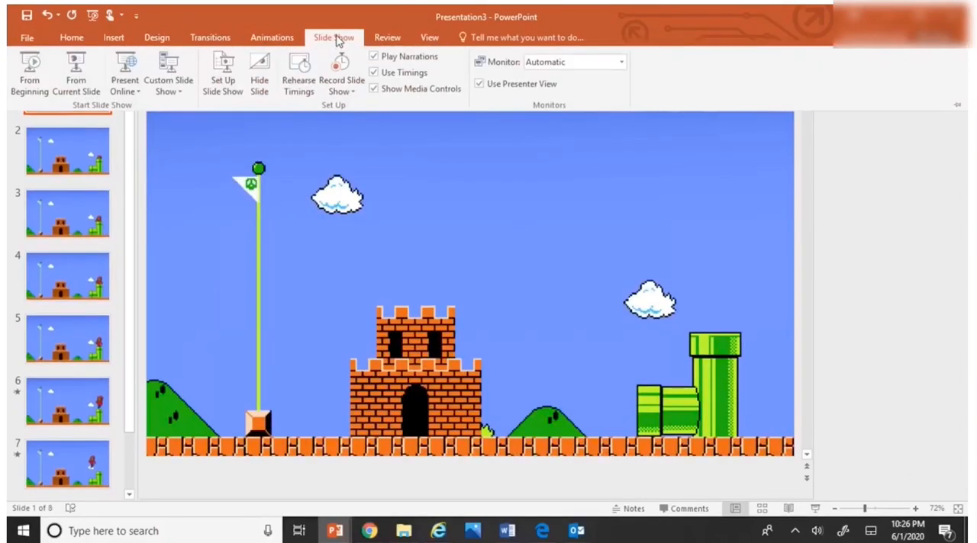
left_click(33, 65)
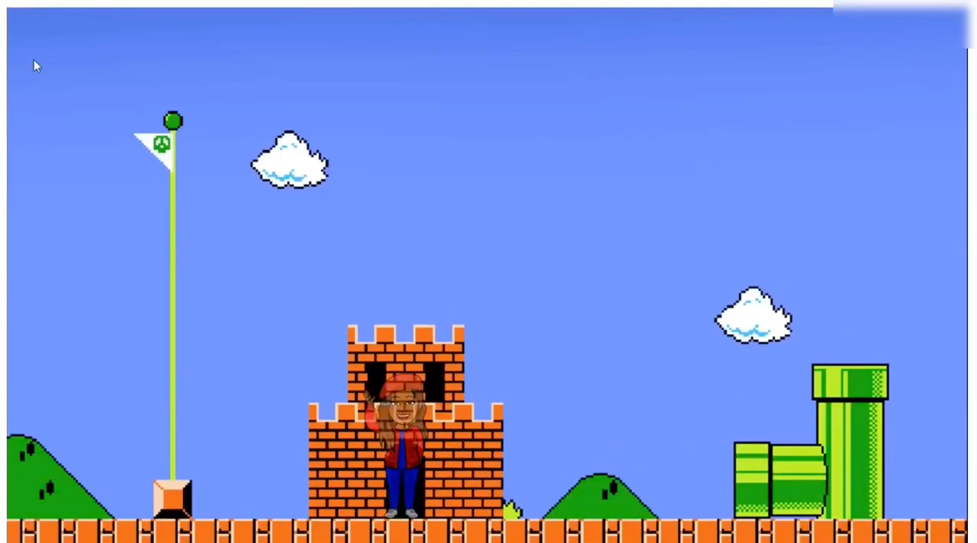
key("Escape")
Step: Preview slide 6's animations starting from the first character's Disappear effect
left_click(69, 416)
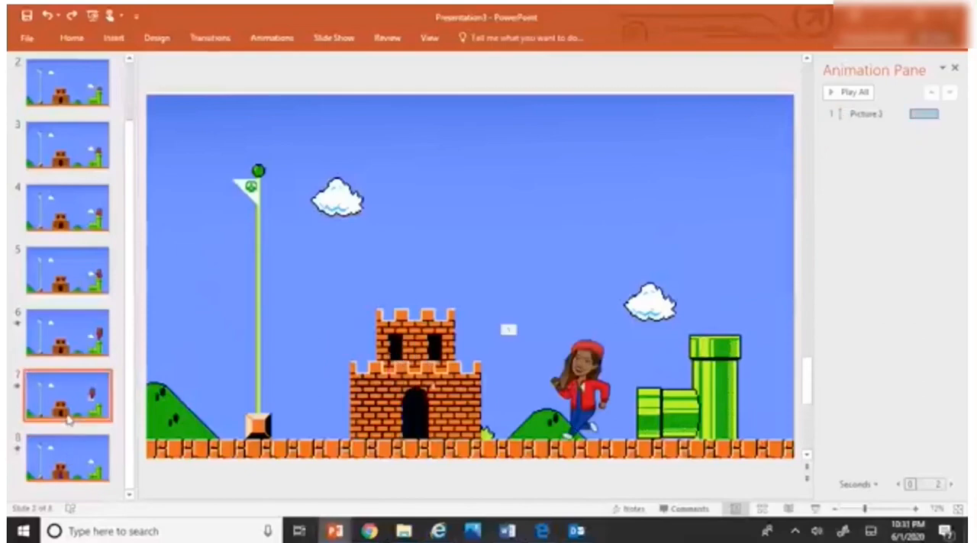
left_click(69, 344)
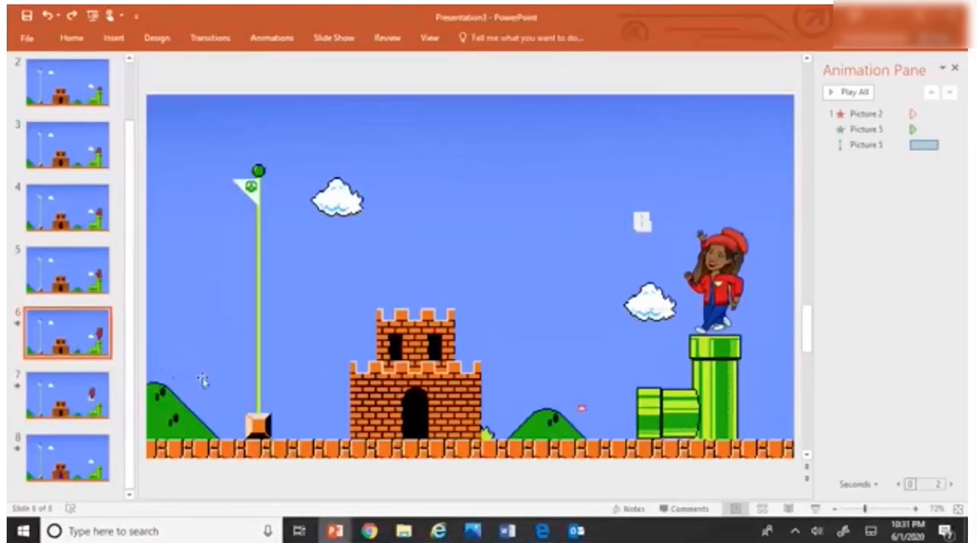
left_click(913, 113)
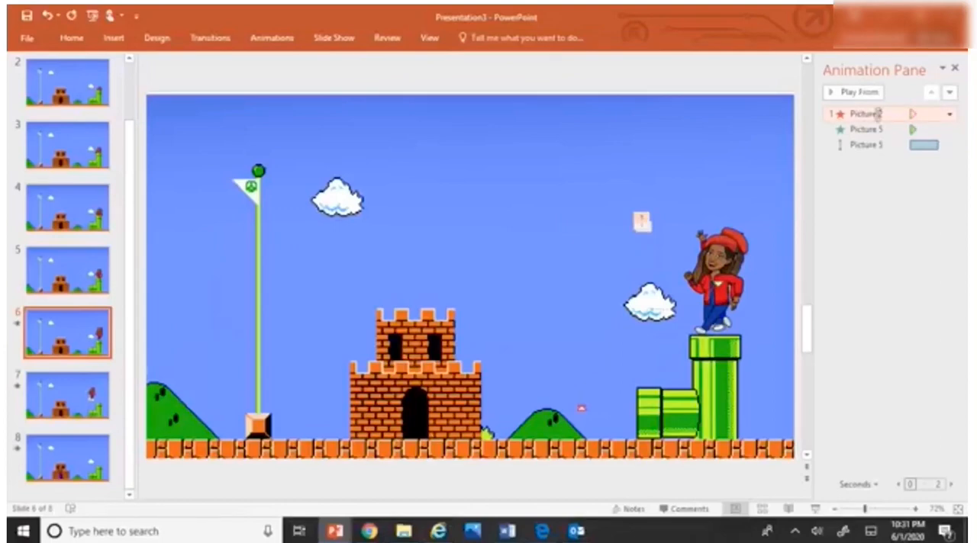
left_click(860, 92)
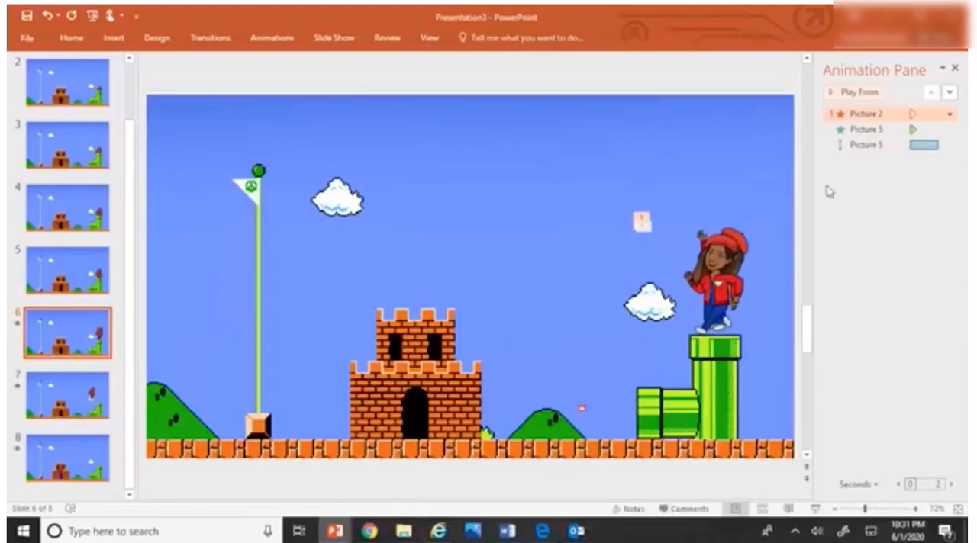
Step: Move the end point of the jump motion path on slide 6 slightly upward and preview the animations from the Disappear effect
left_click(580, 408)
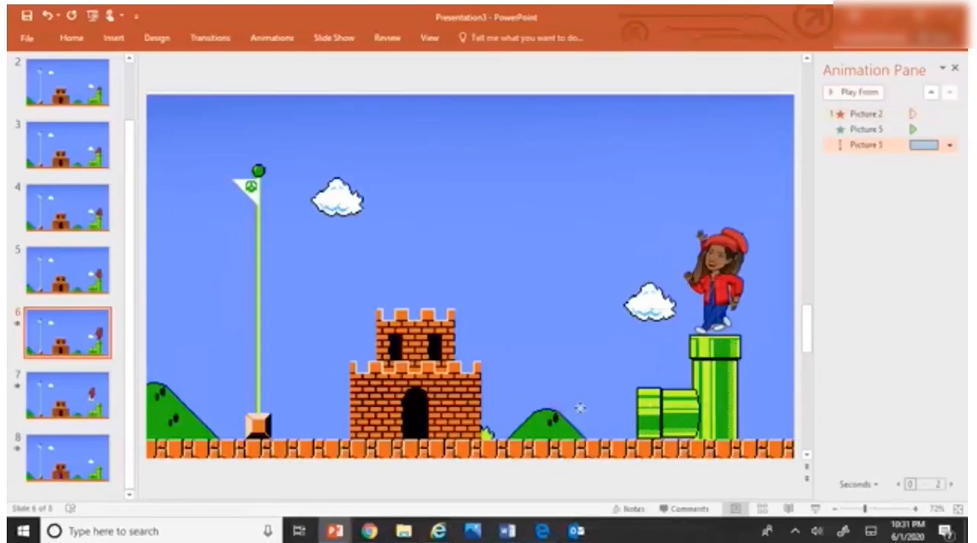
left_click_drag(580, 408, 579, 389)
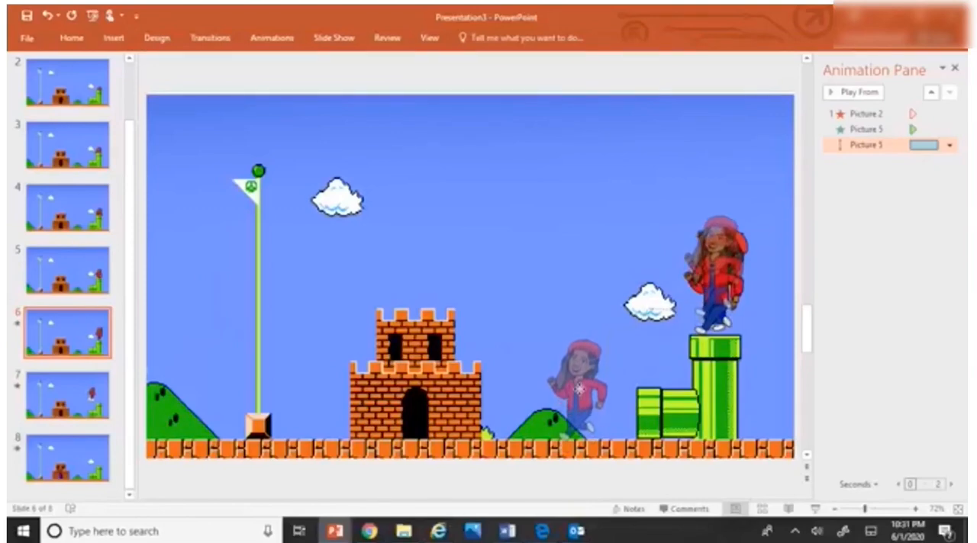
left_click(748, 296)
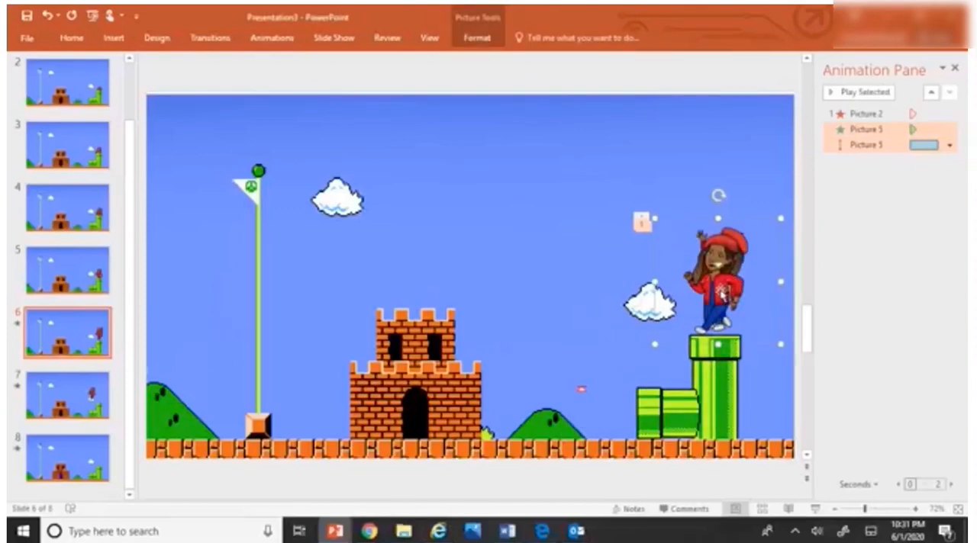
left_click(866, 114)
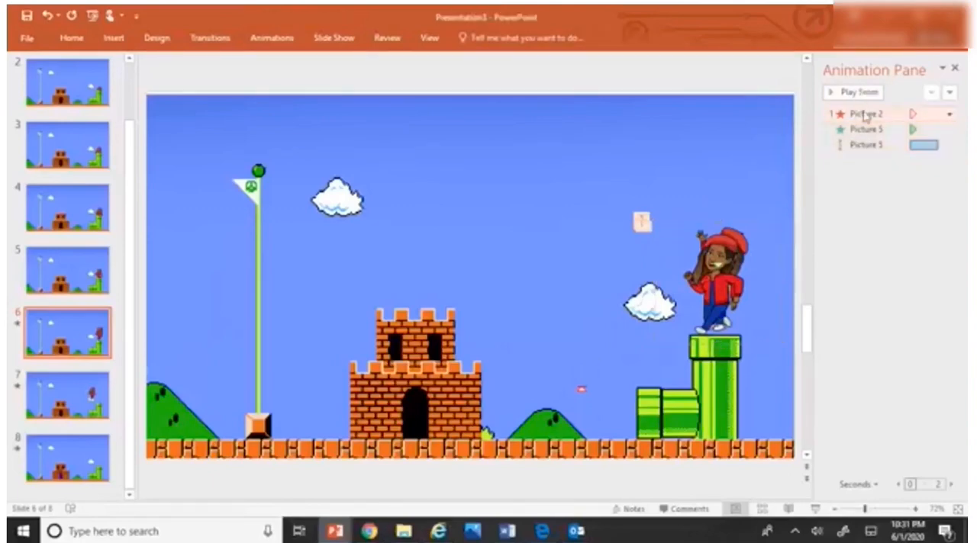
left_click(859, 92)
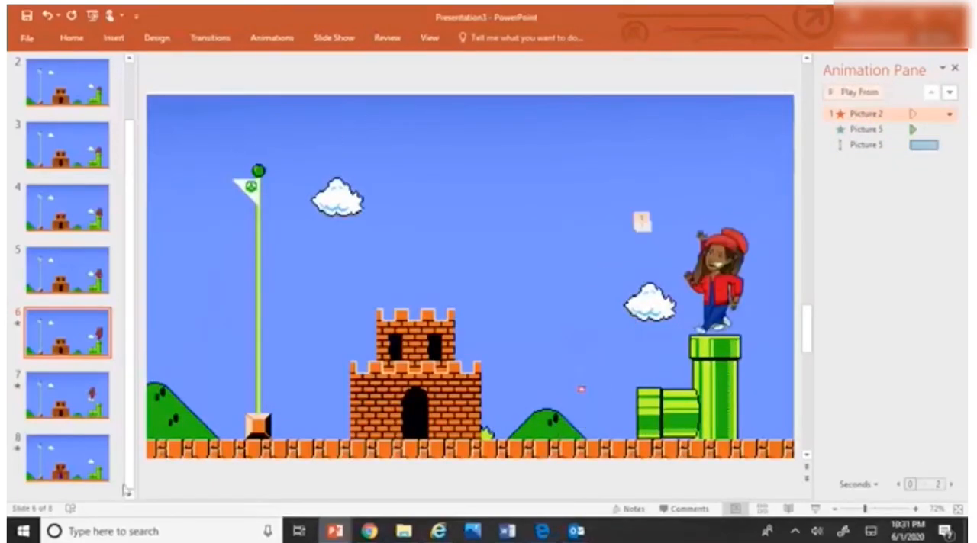
Step: Lengthen the Fade effects of the waving character at the castle on slide 8 to a duration of 01.25
left_click(86, 479)
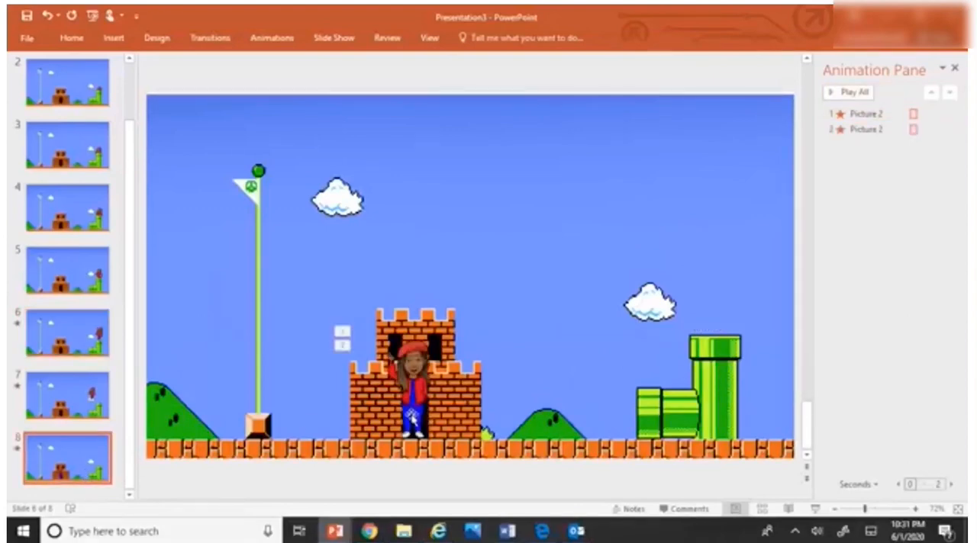
left_click(413, 418)
left_click(282, 38)
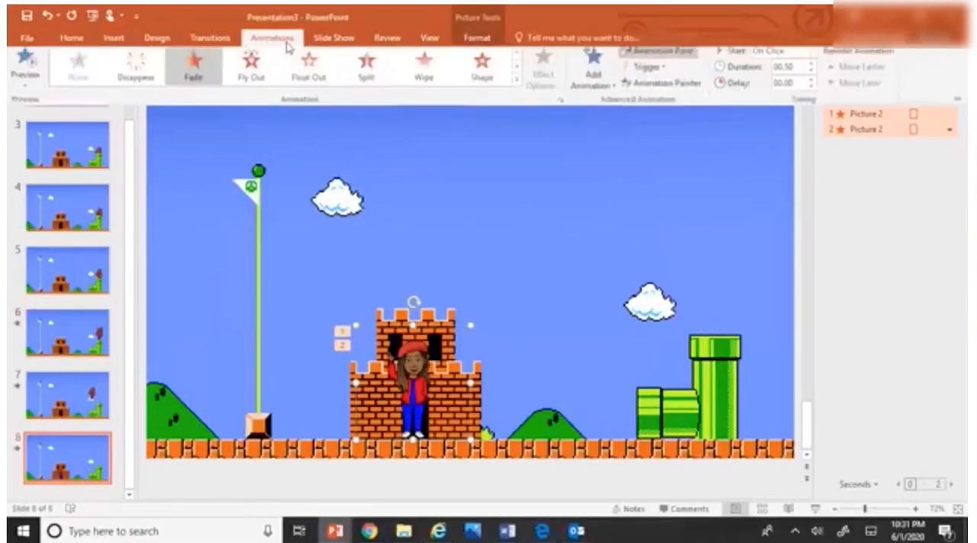
left_click(811, 69)
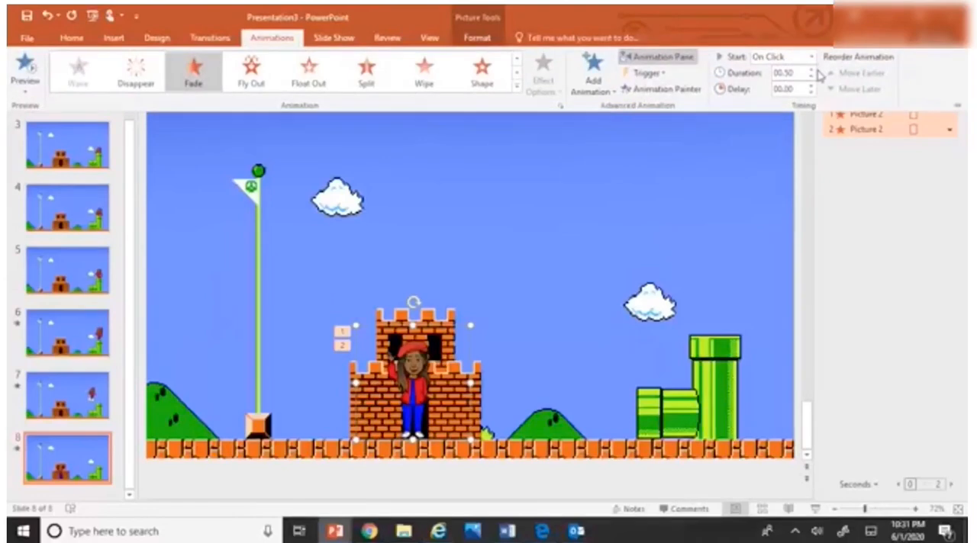
left_click(811, 68)
Step: Play the slide show from the beginning to check the animation, and end the show
scroll(61, 149, "up", 1)
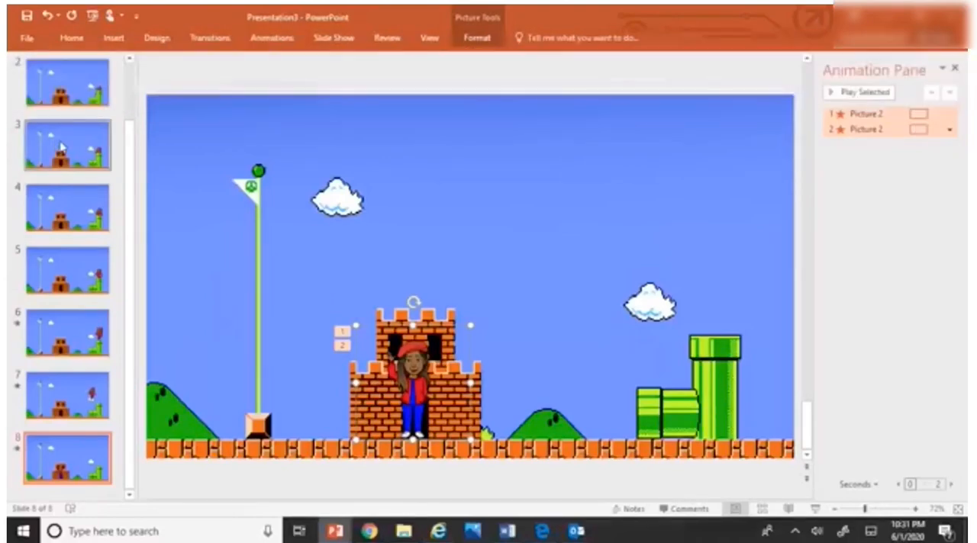
left_click(66, 95)
scroll(66, 94, "up", 1)
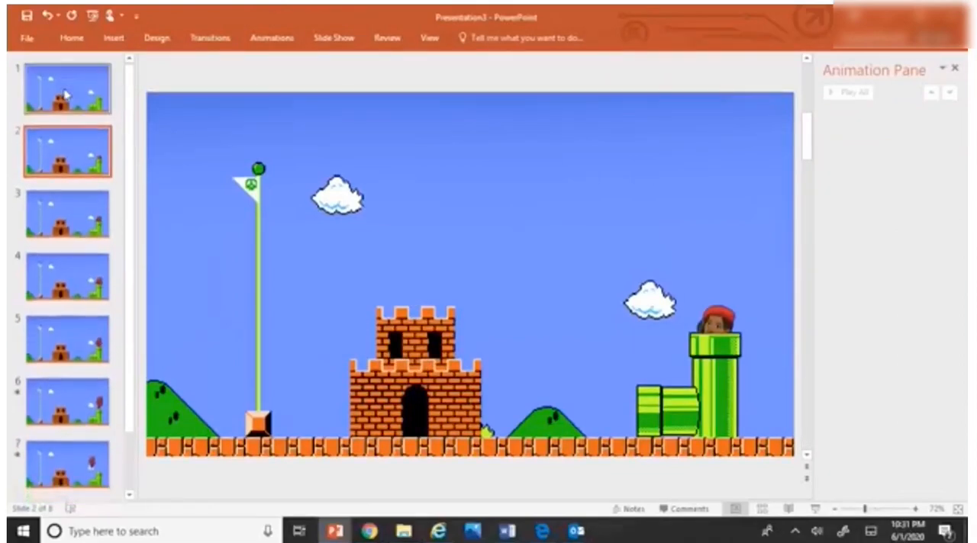
left_click(66, 92)
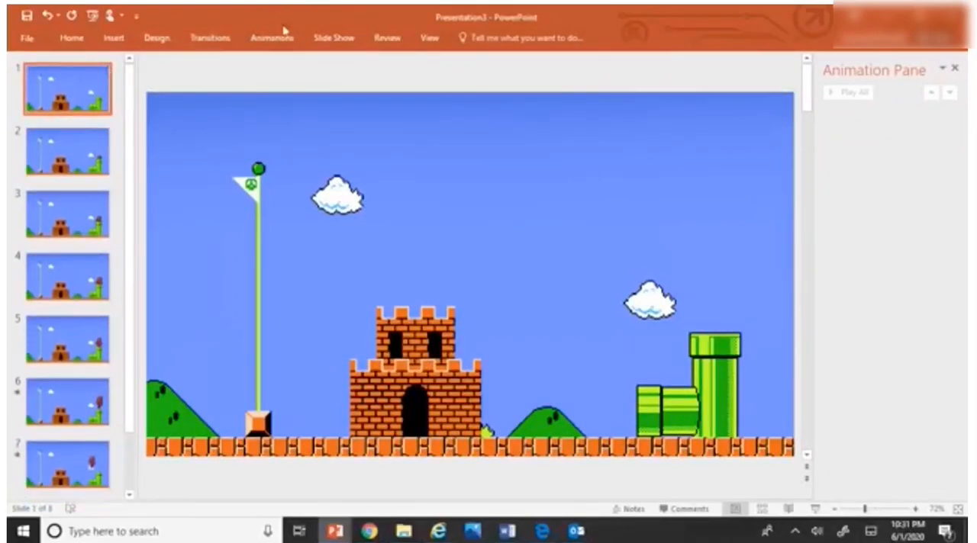
left_click(333, 40)
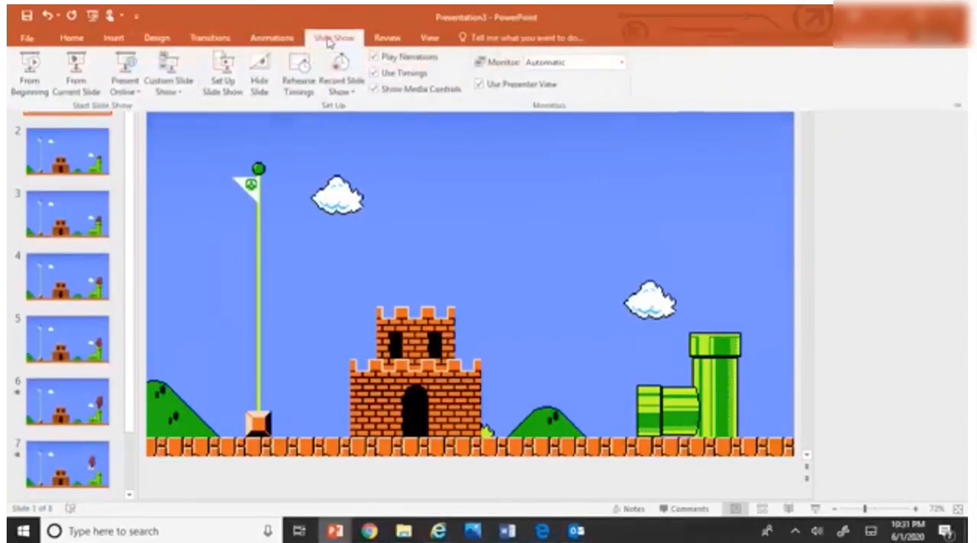
left_click(33, 76)
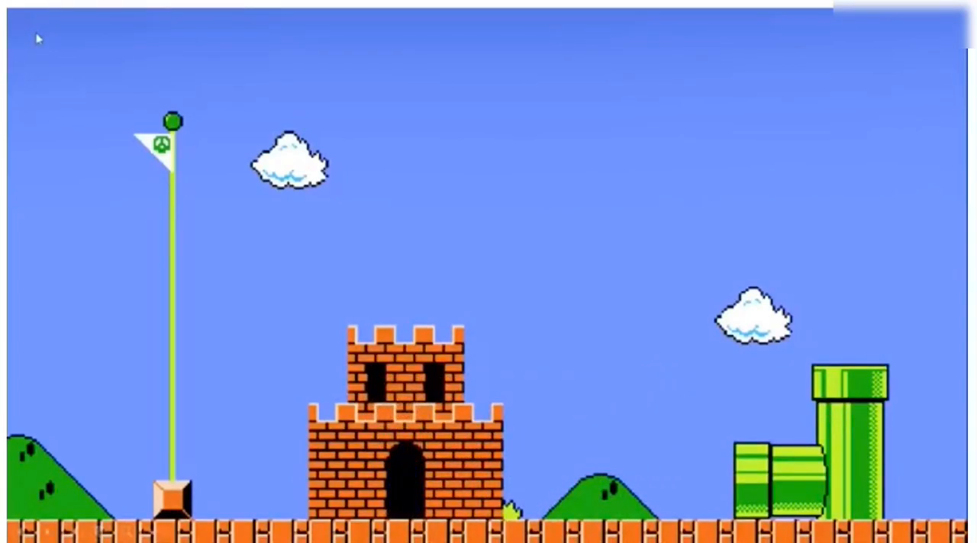
left_click(38, 38)
left_click(172, 89)
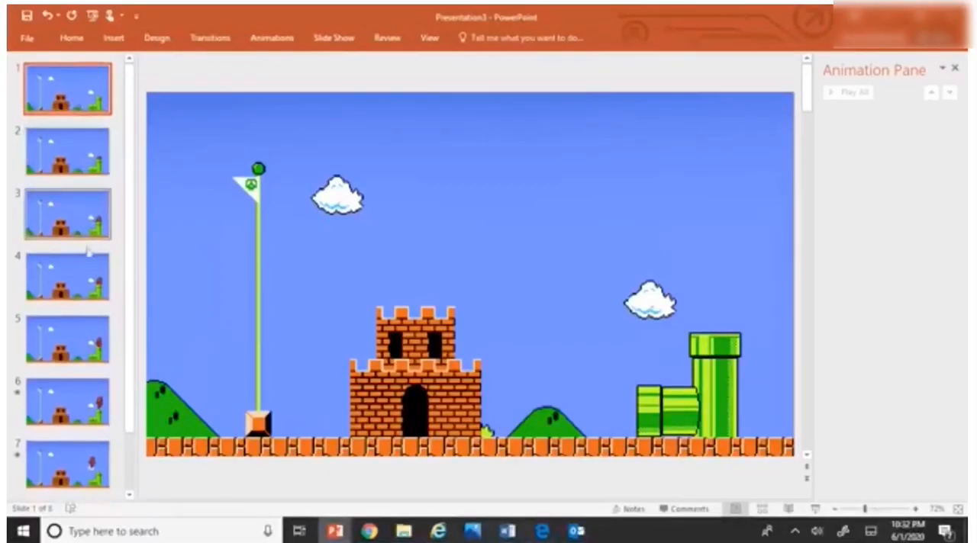
Step: Set the castle character's Fade effects on slide 8 to start After Previous with a duration of 02.00
left_click(87, 469)
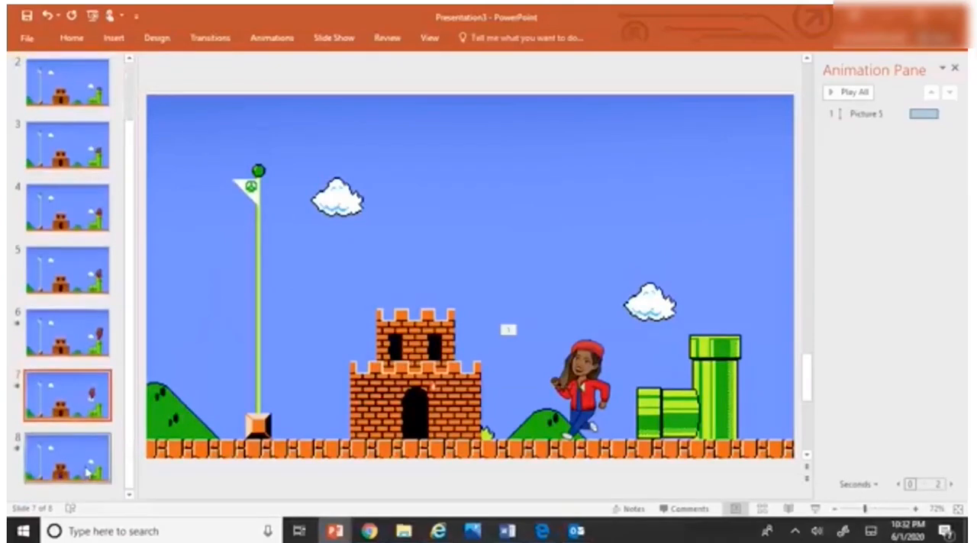
left_click(87, 473)
left_click(411, 368)
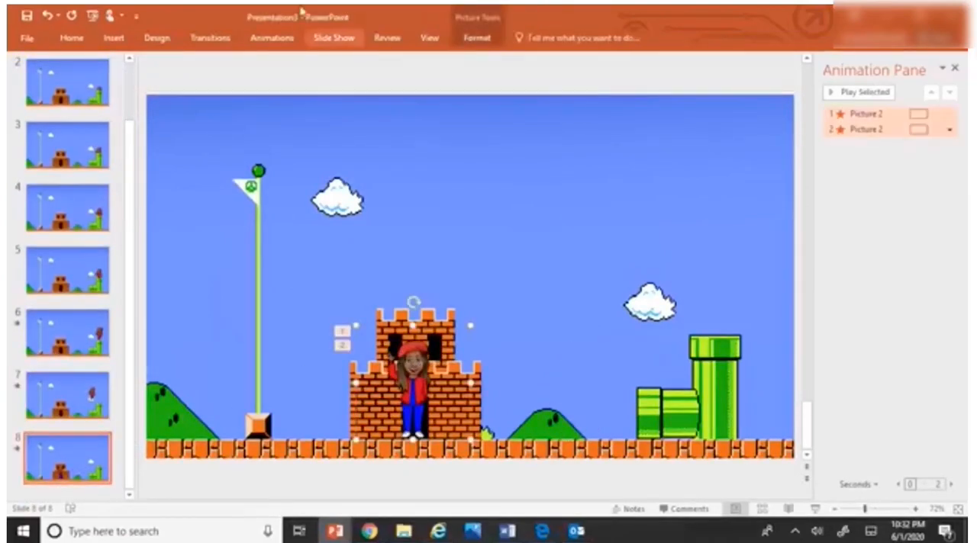
left_click(272, 38)
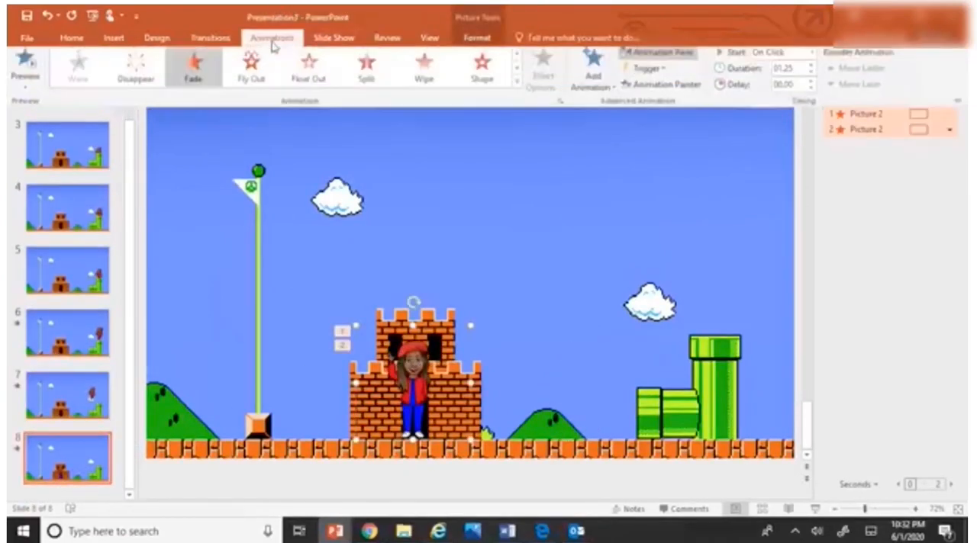
left_click(811, 58)
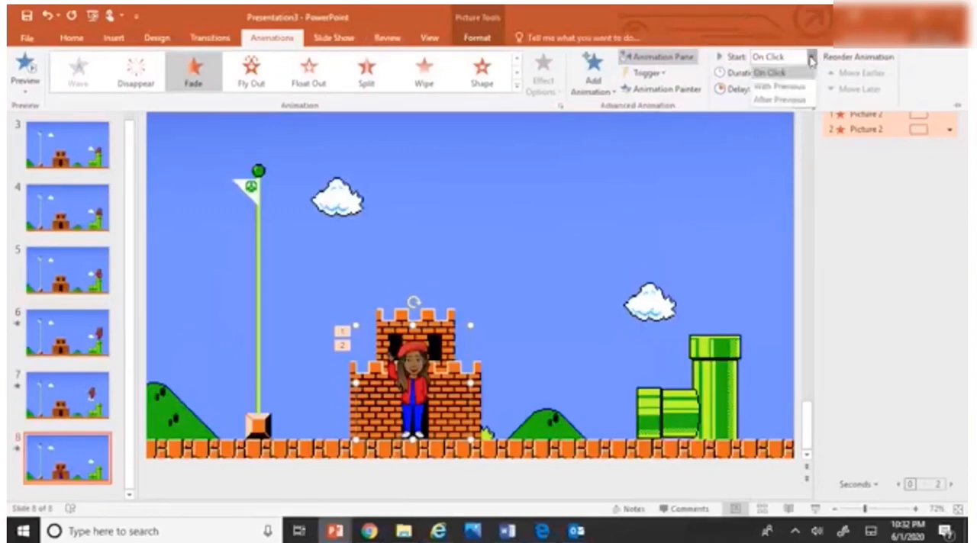
left_click(798, 97)
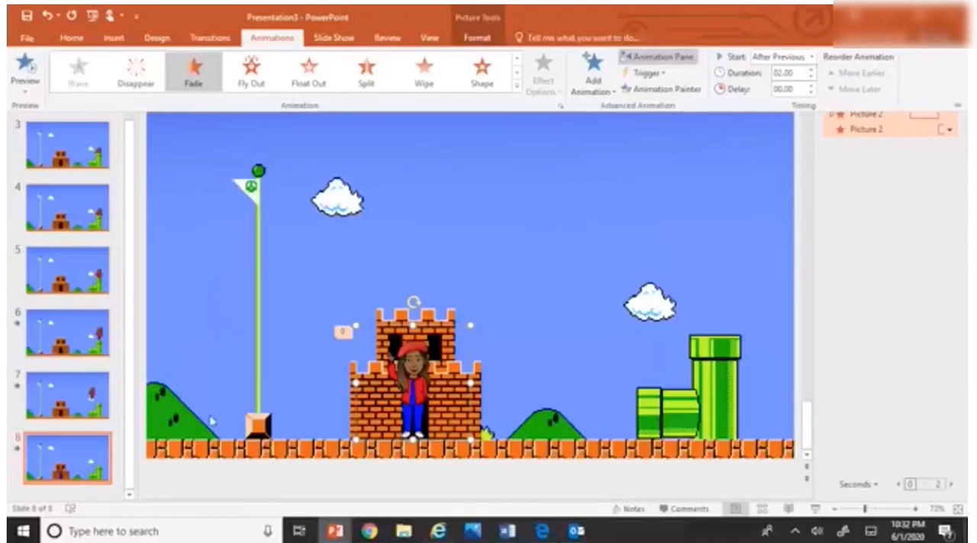
Step: Examine slides 1 to 5 and their pictures for animation effects that still need their start timing changed
left_click(91, 393)
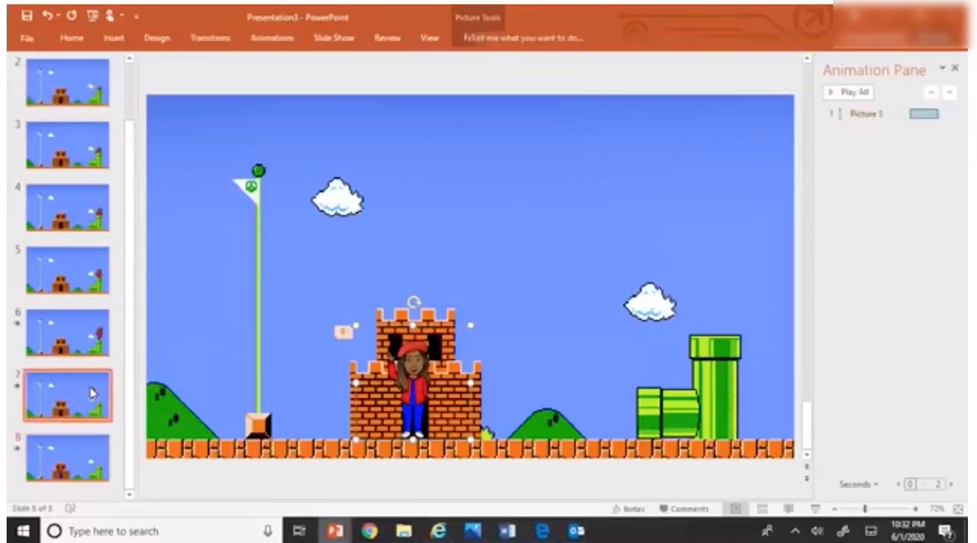
left_click(95, 96)
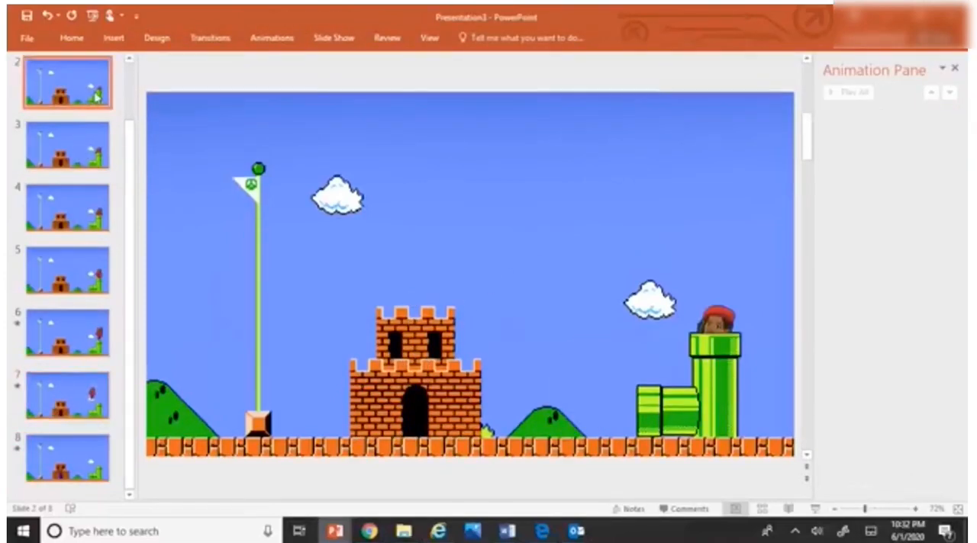
left_click(259, 38)
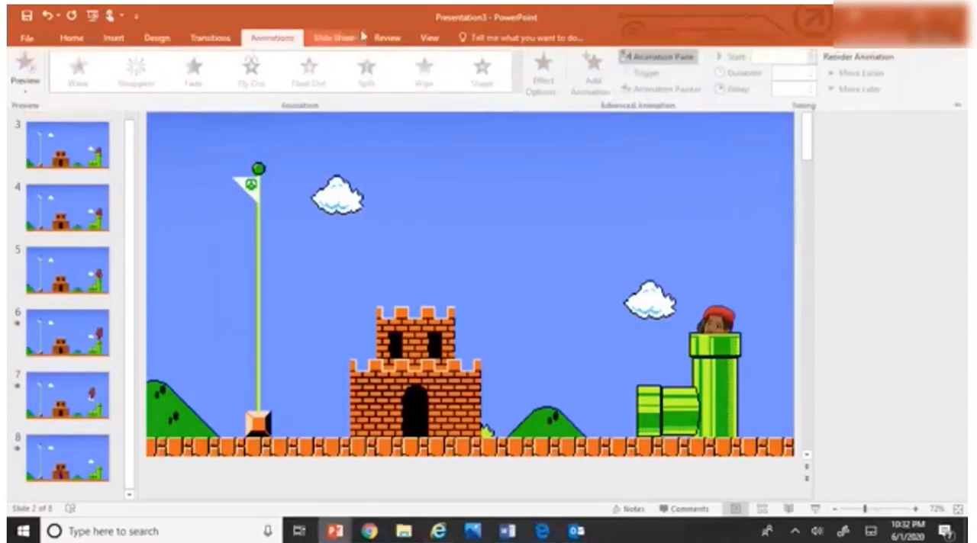
scroll(82, 135, "up", 2)
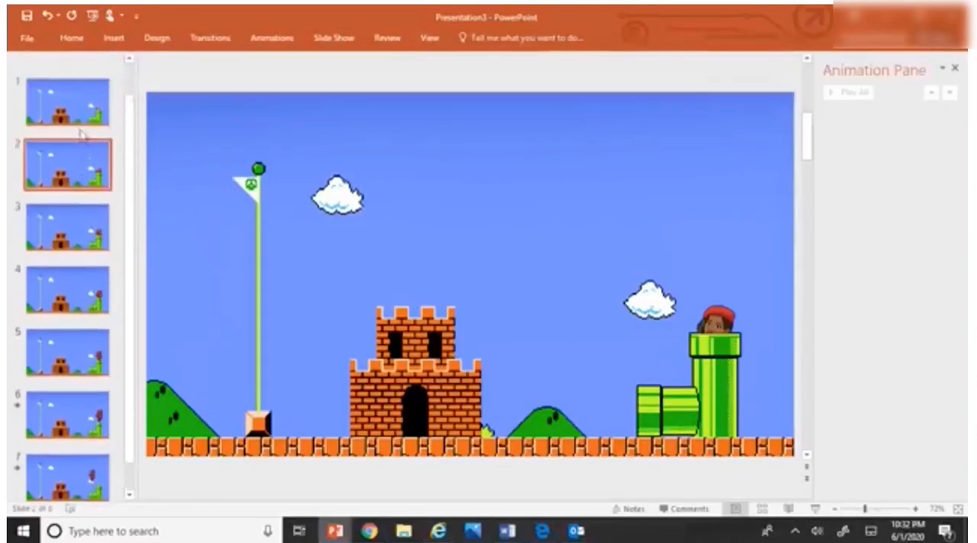
left_click(80, 114)
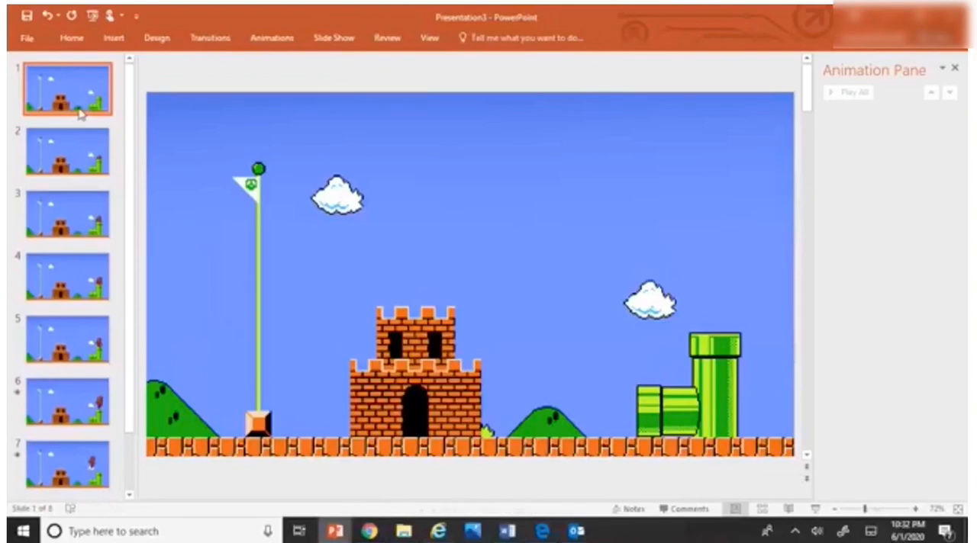
left_click(42, 151)
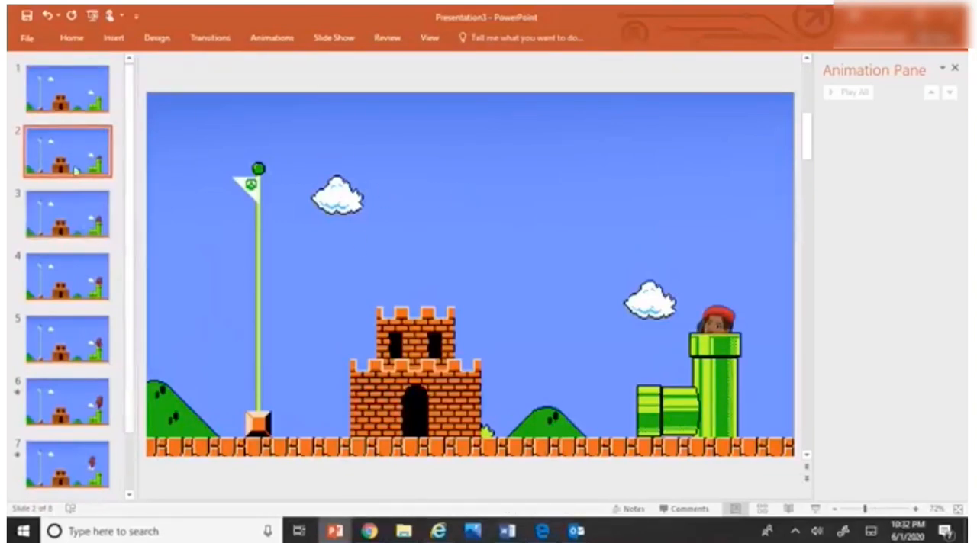
left_click(729, 335)
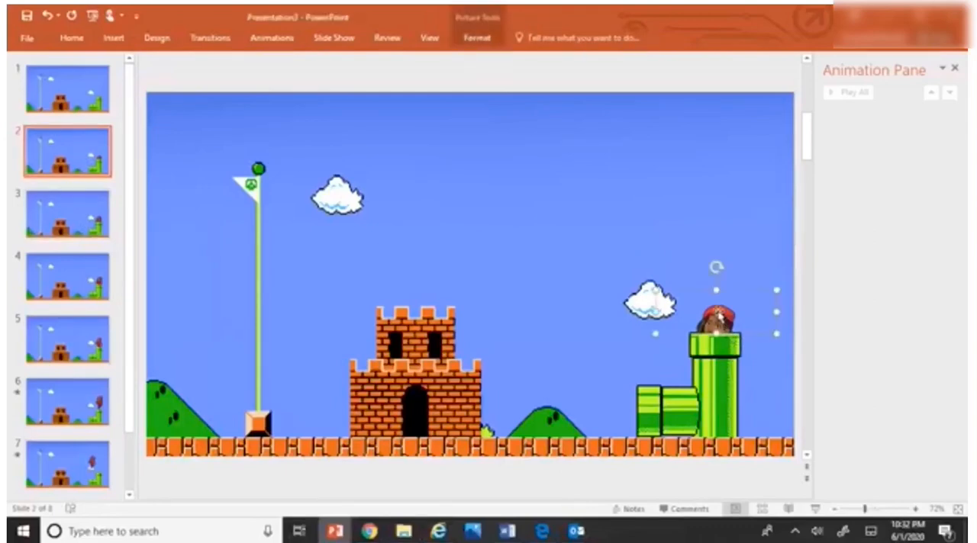
left_click(333, 290)
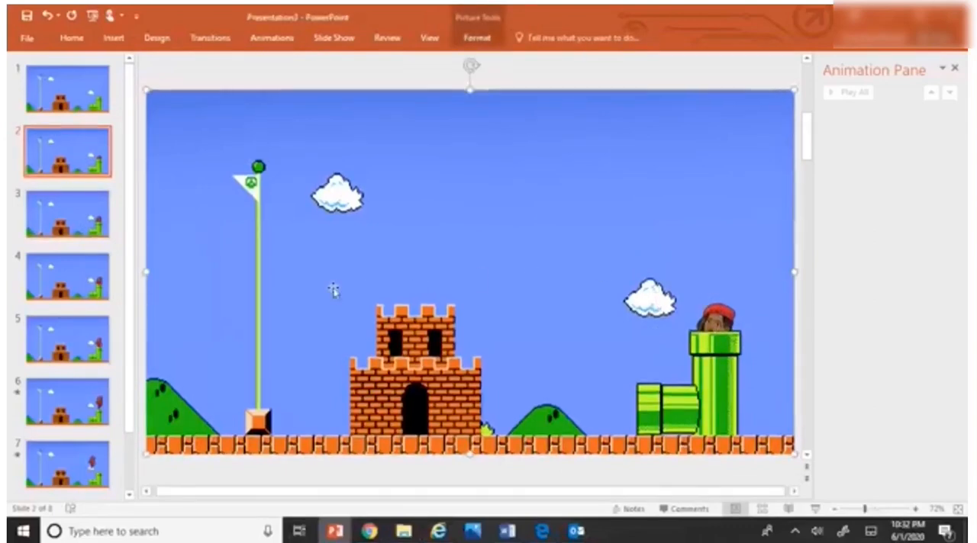
left_click(282, 34)
left_click(193, 280)
left_click(86, 222)
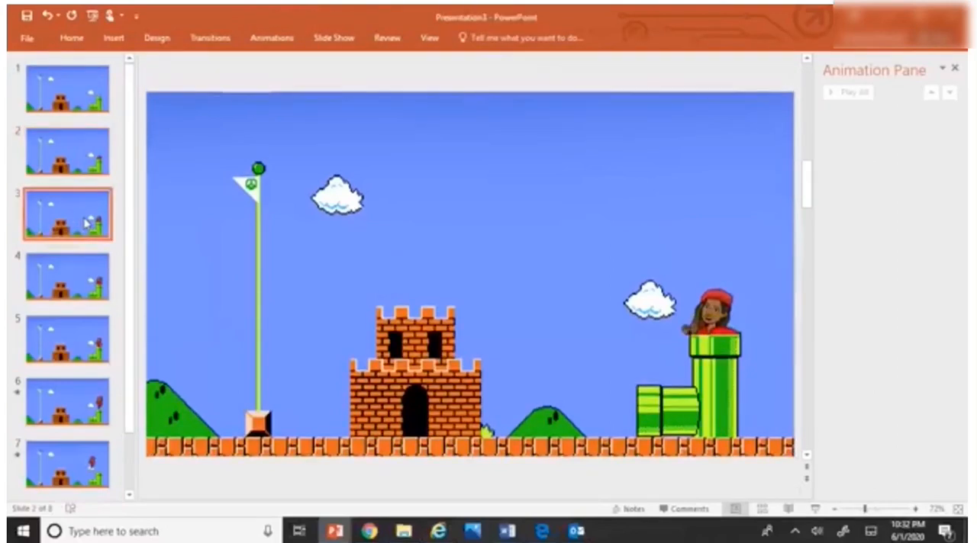
left_click(93, 291)
left_click(85, 349)
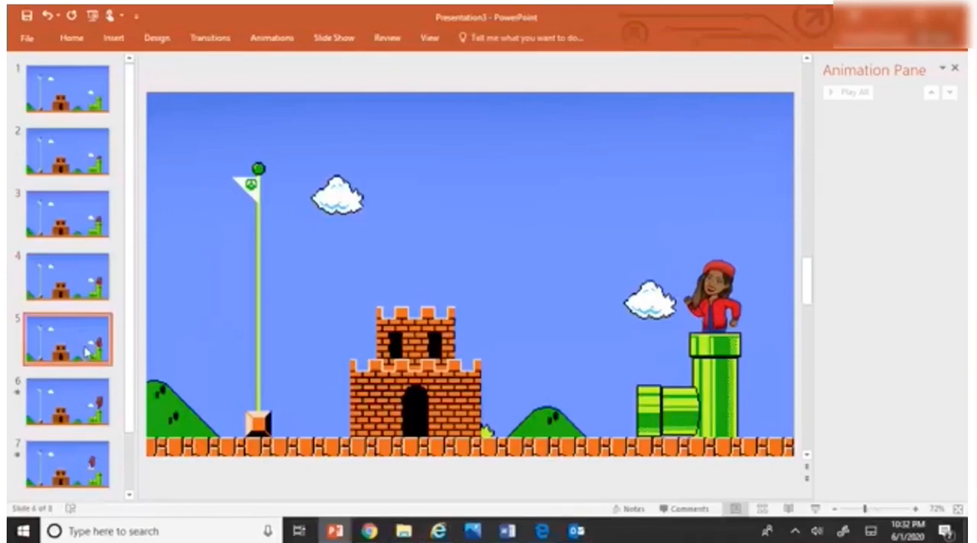
Step: On slide 6, set the start of Picture 2's effect to After Previous, and switch it to With Previous
left_click(88, 418)
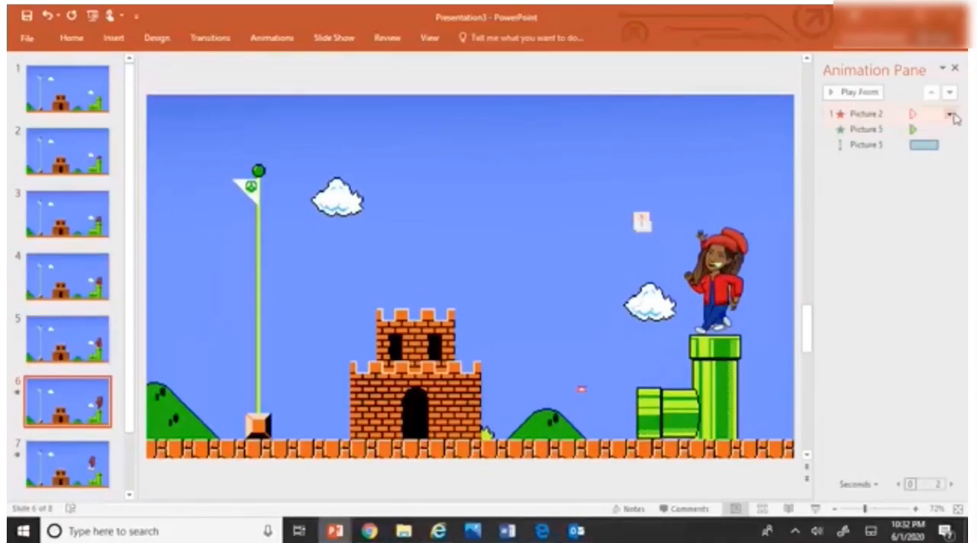
left_click(949, 114)
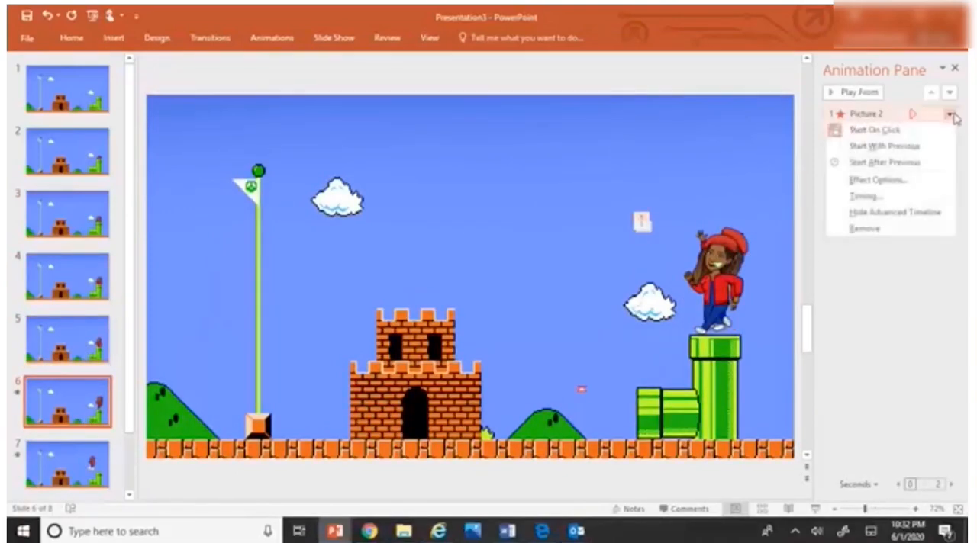
left_click(930, 162)
left_click(949, 130)
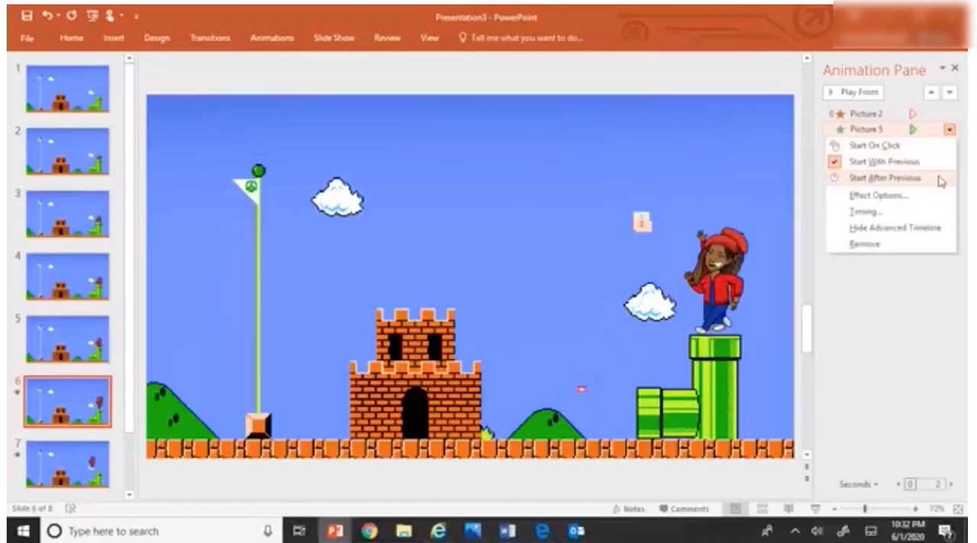
left_click(950, 114)
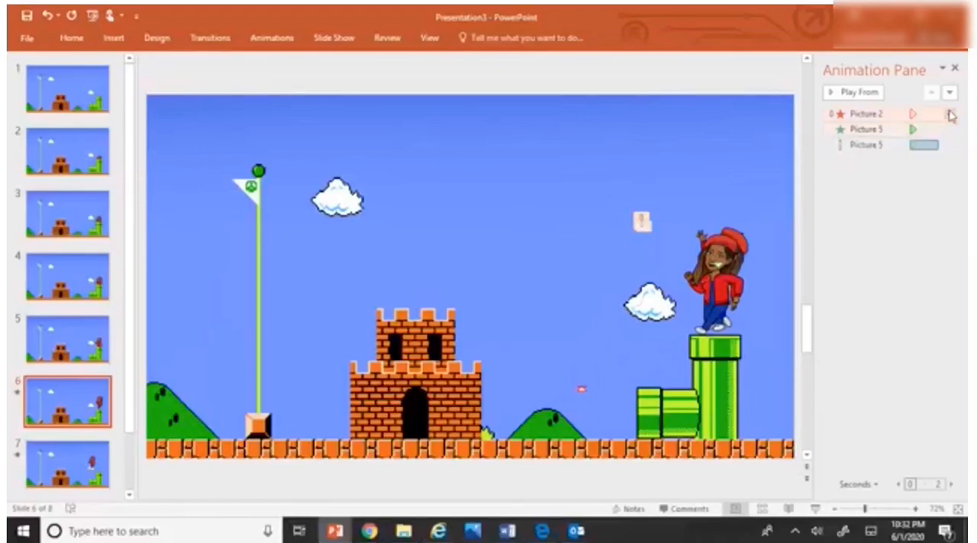
left_click(950, 115)
left_click(930, 146)
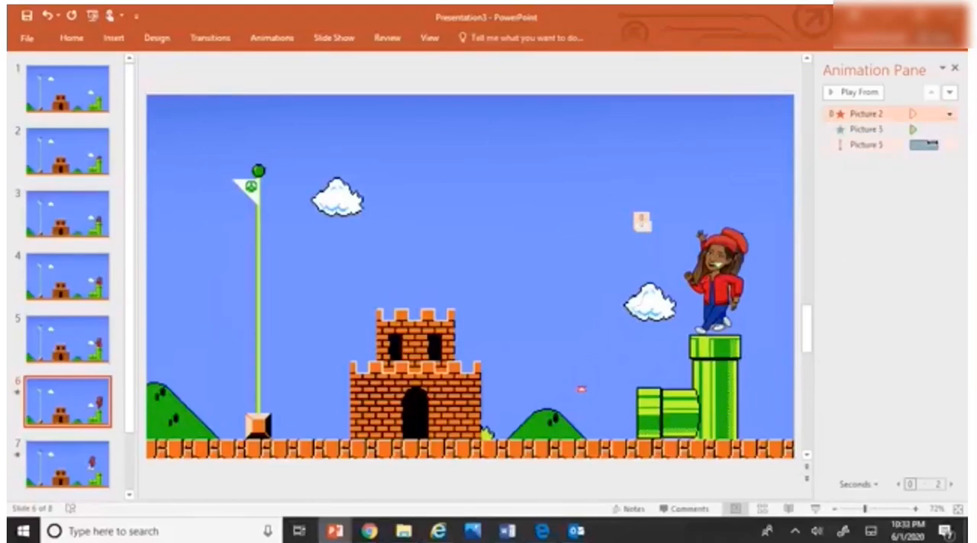
Step: Check the start options of both Picture 5 effects on slide 6 and preview the slide's animations
left_click(949, 131)
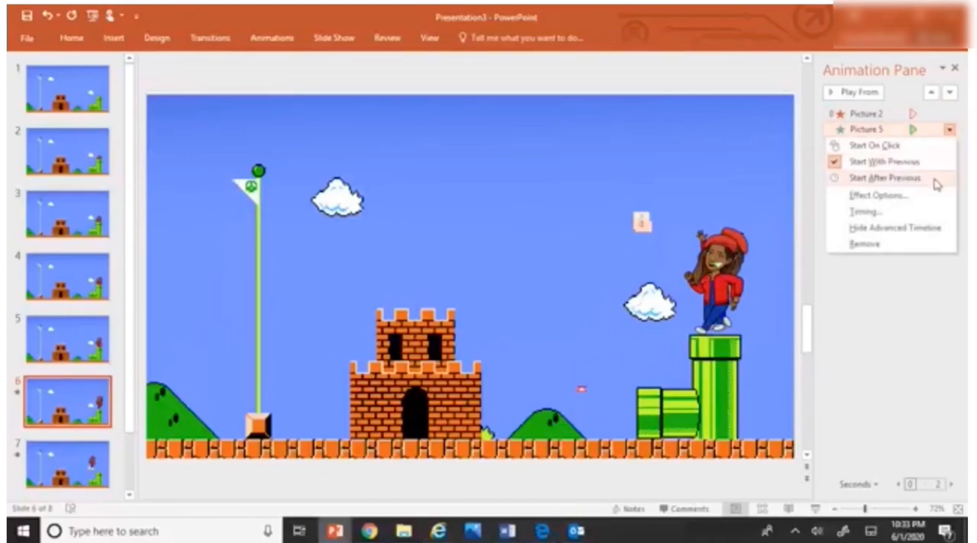
left_click(965, 160)
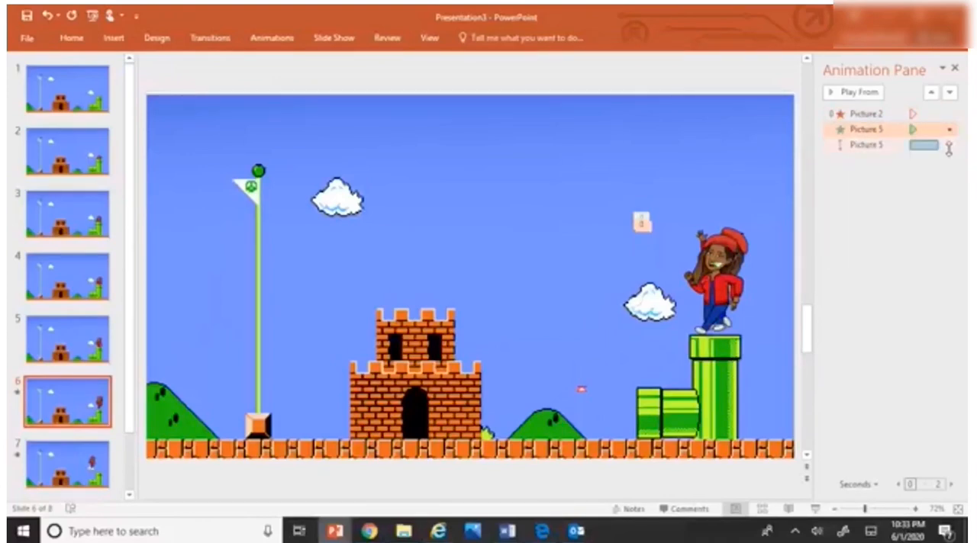
left_click(949, 149)
left_click(949, 147)
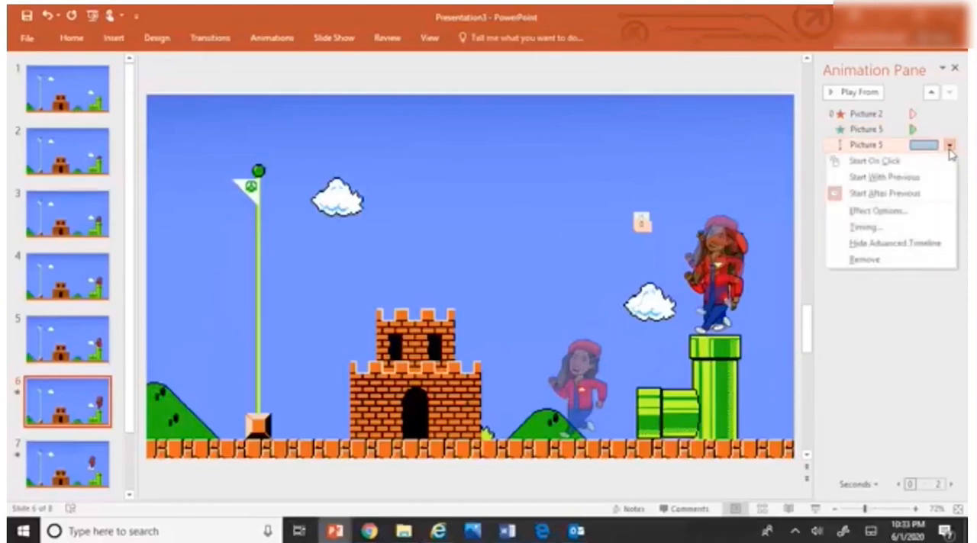
left_click(867, 328)
left_click(846, 91)
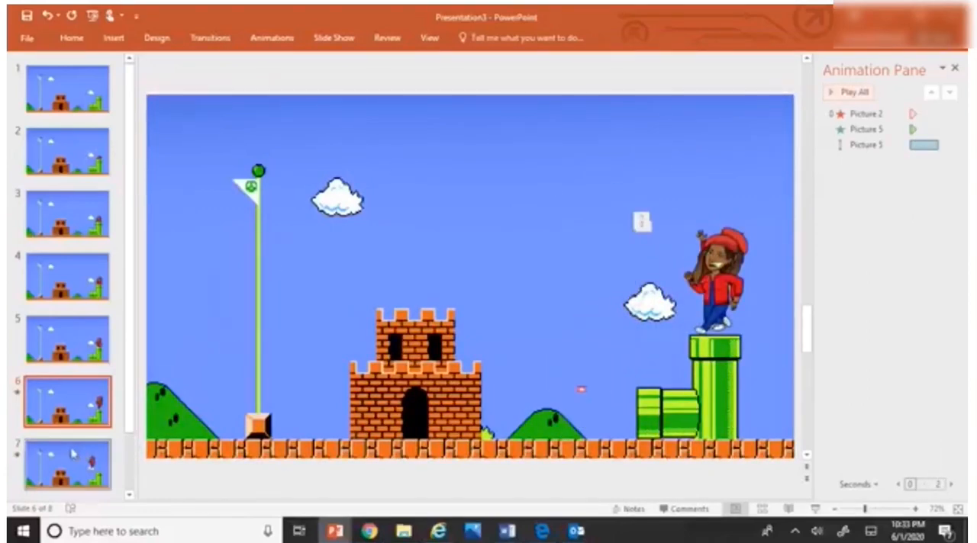
Step: Set the running character's motion path on slide 7 to start After Previous
left_click(95, 467)
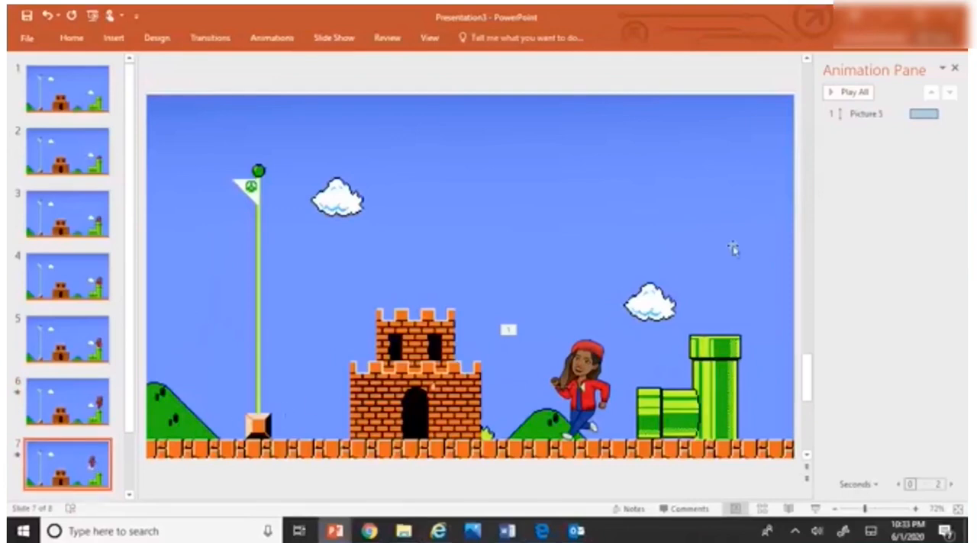
left_click(945, 113)
left_click(949, 113)
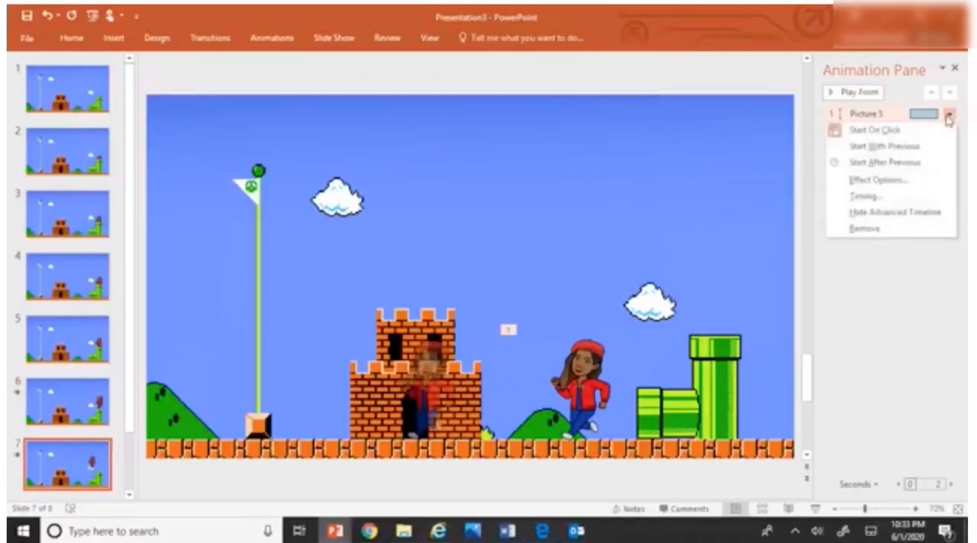
left_click(925, 167)
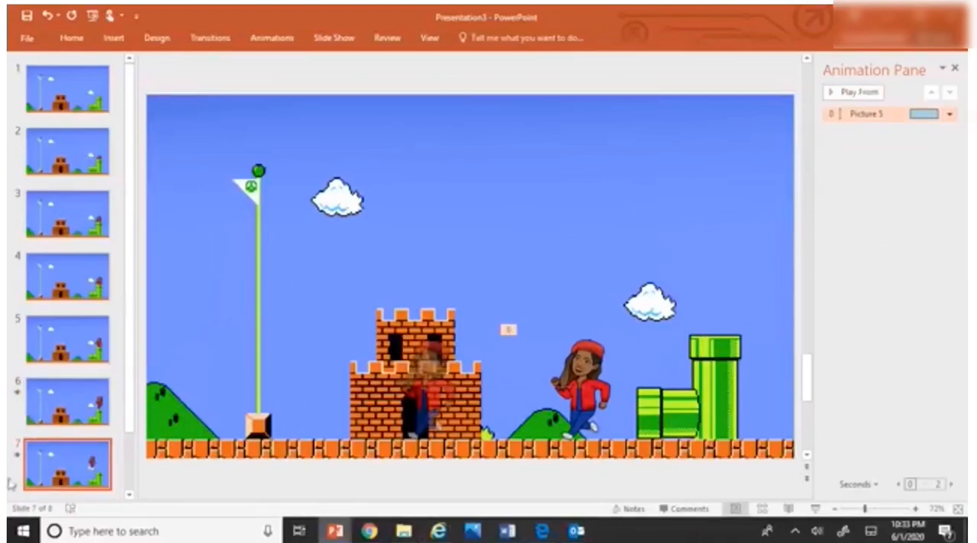
Step: Check the start options of the castle character's two Fade effects on slide 8
scroll(75, 479, "down", 2)
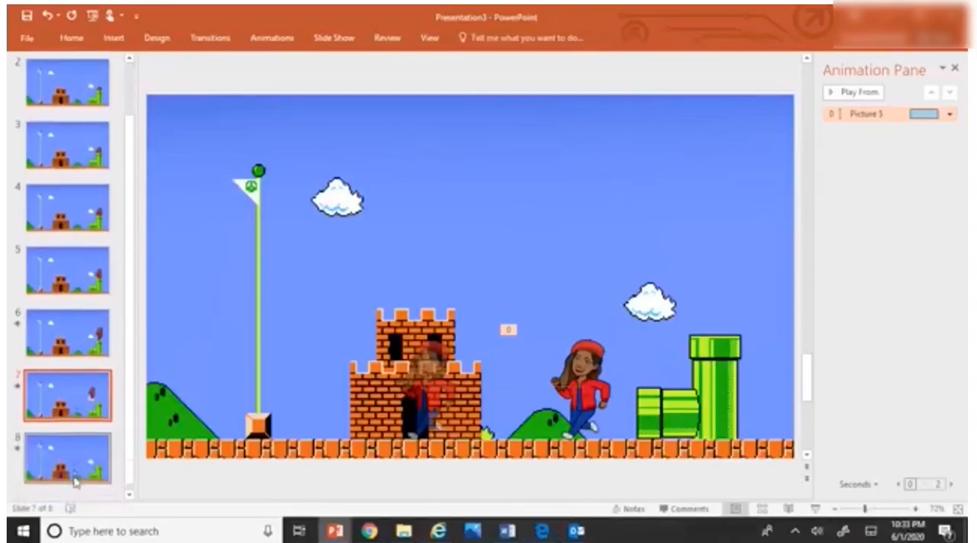
left_click(75, 465)
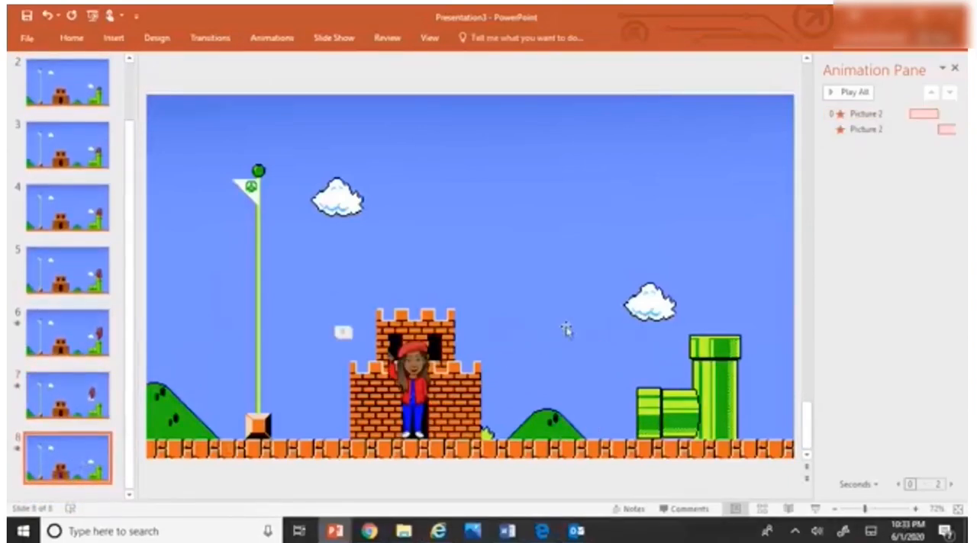
left_click(954, 118)
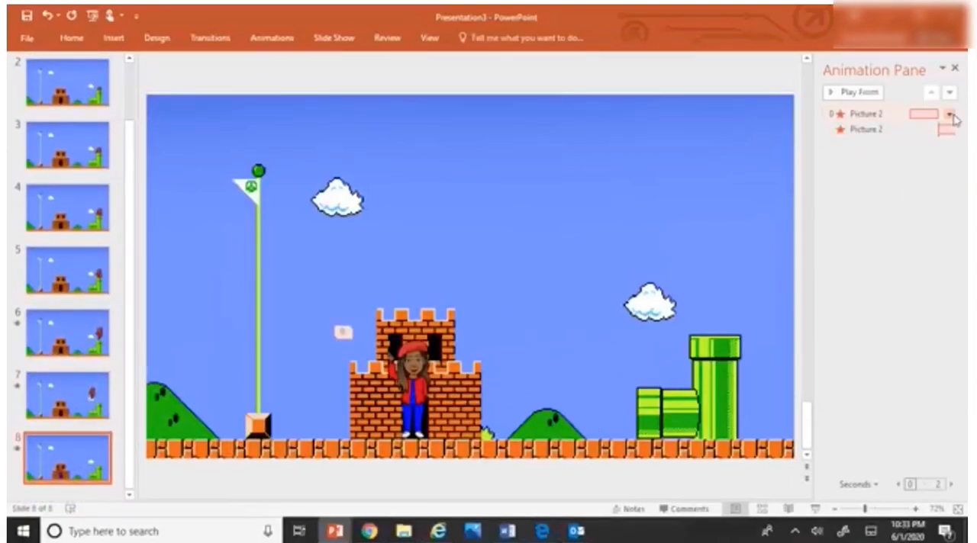
left_click(950, 115)
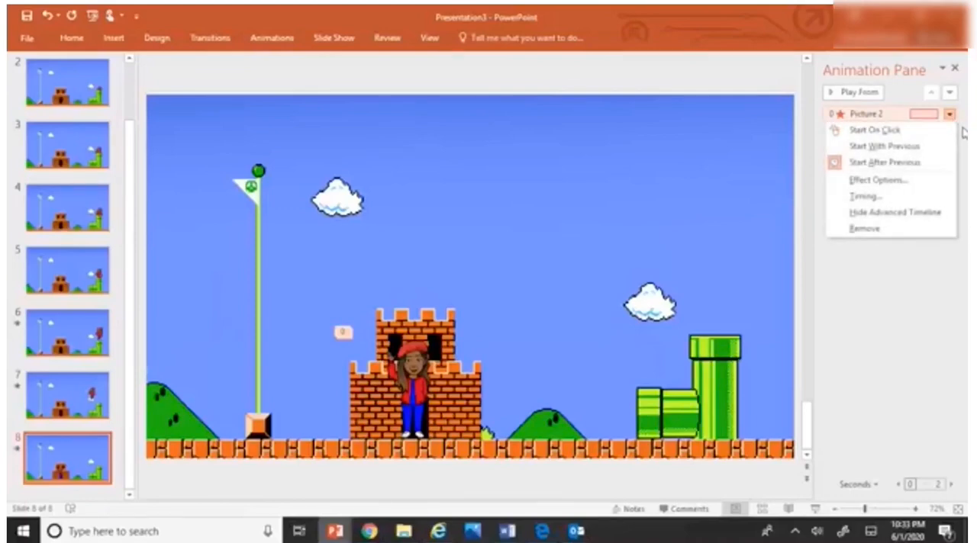
left_click(964, 138)
left_click(960, 135)
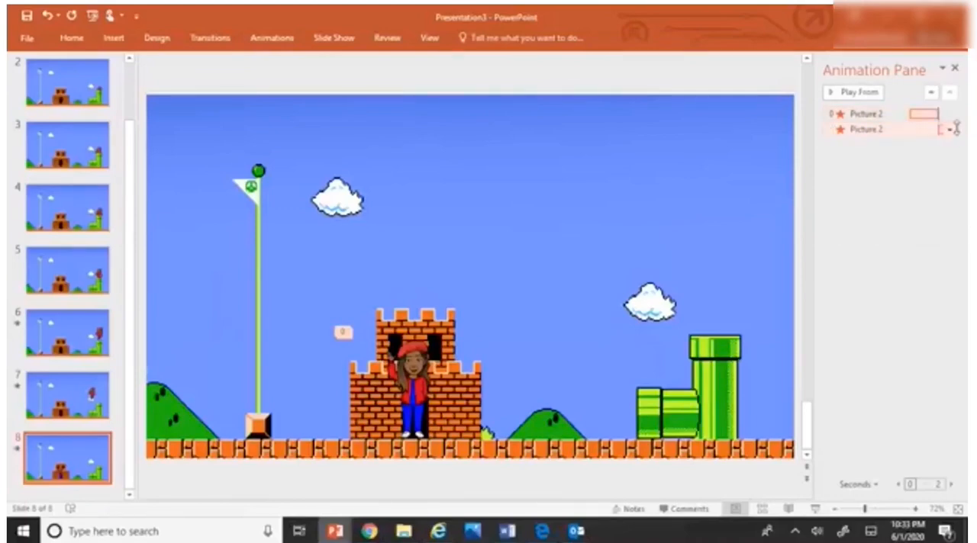
left_click(949, 129)
left_click(926, 300)
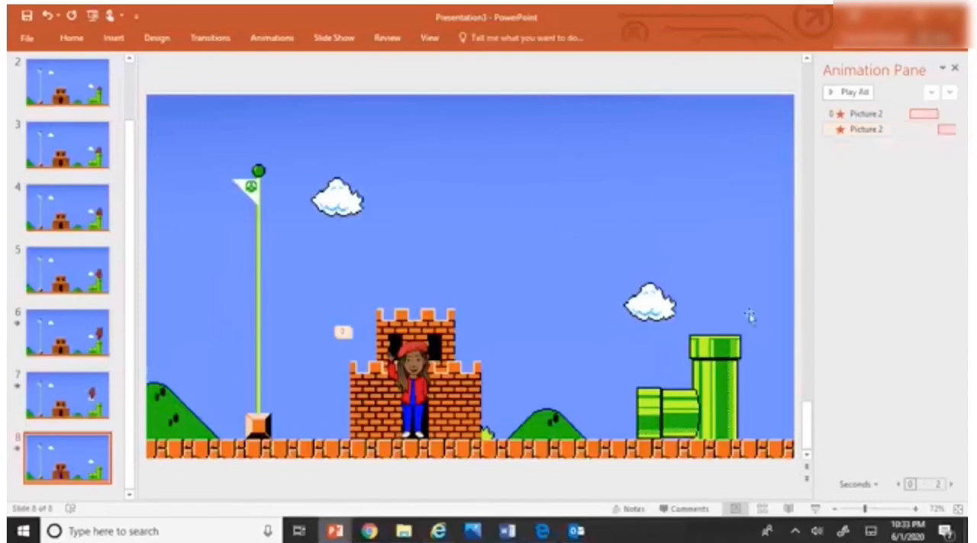
Step: Play the slide show from slide 1 to check the automatic animation through to the castle, and exit the show
scroll(24, 115, "up", 3)
left_click(27, 93)
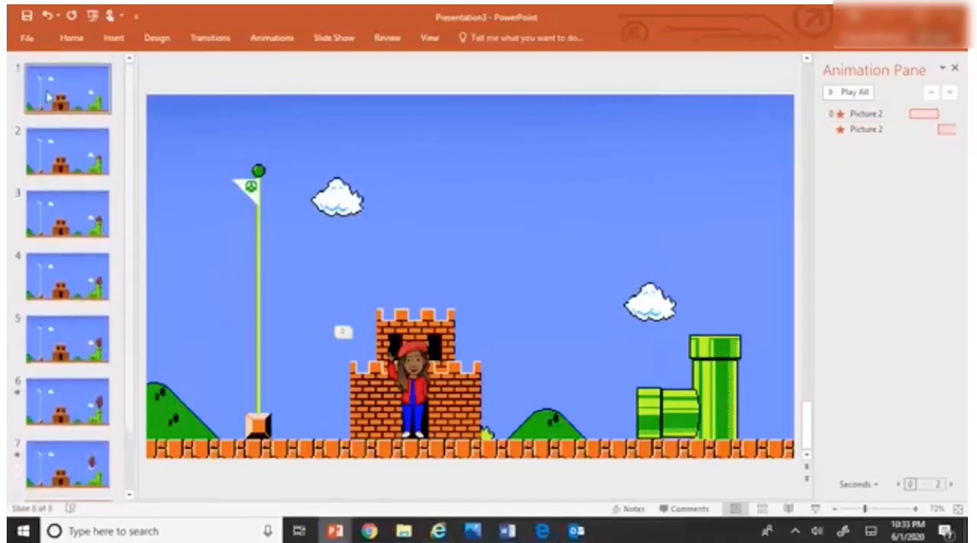
left_click(333, 38)
left_click(34, 79)
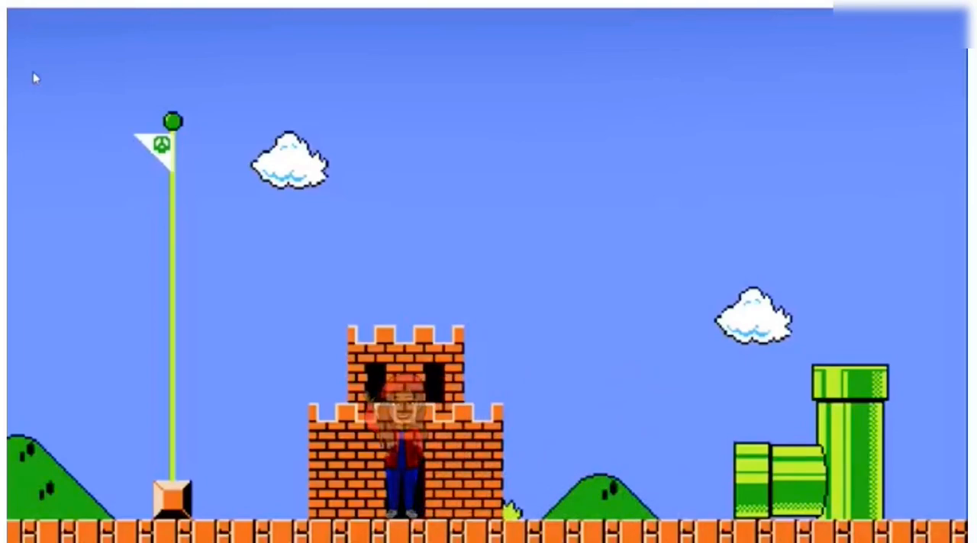
left_click(391, 103)
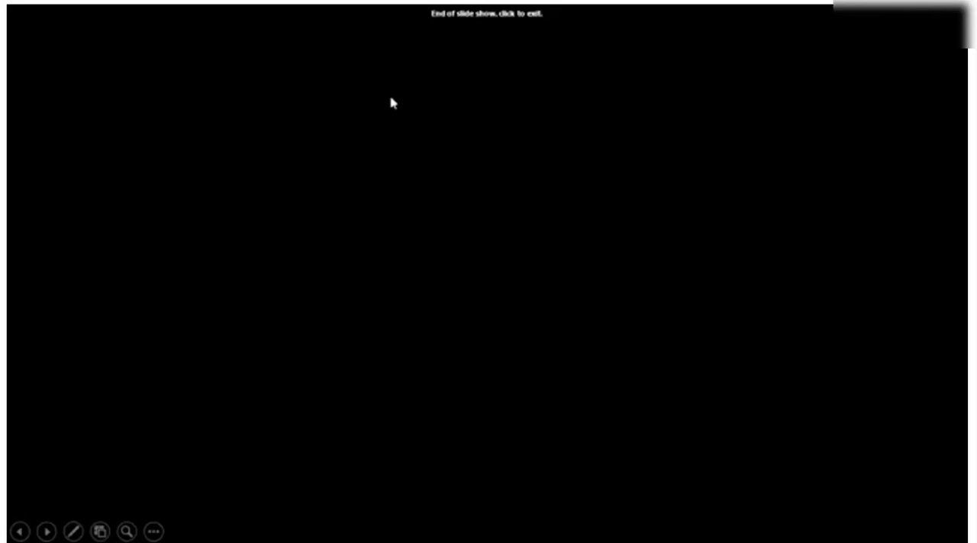
left_click(390, 100)
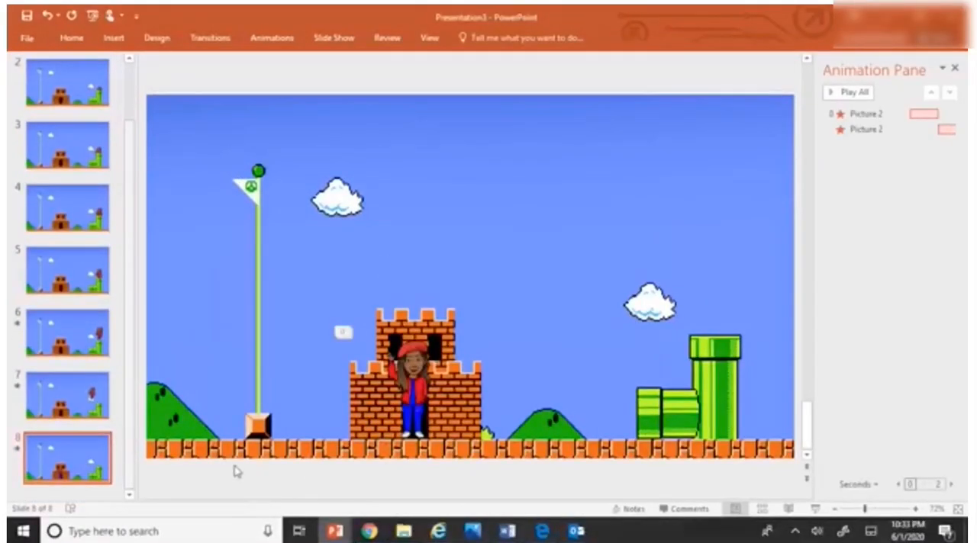
Step: Duplicate slide 8 and open the picture formatting options for the castle character on the copy
right_click(97, 470)
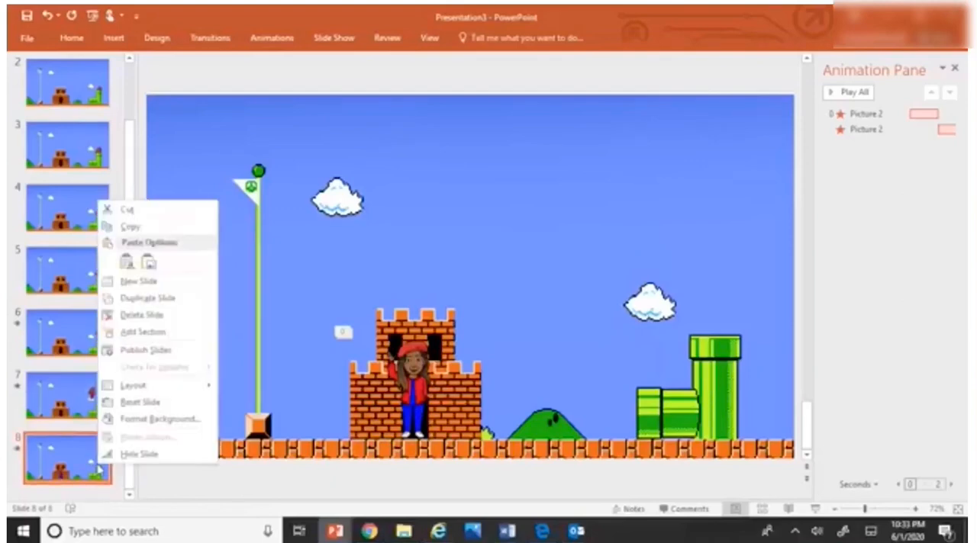
left_click(145, 297)
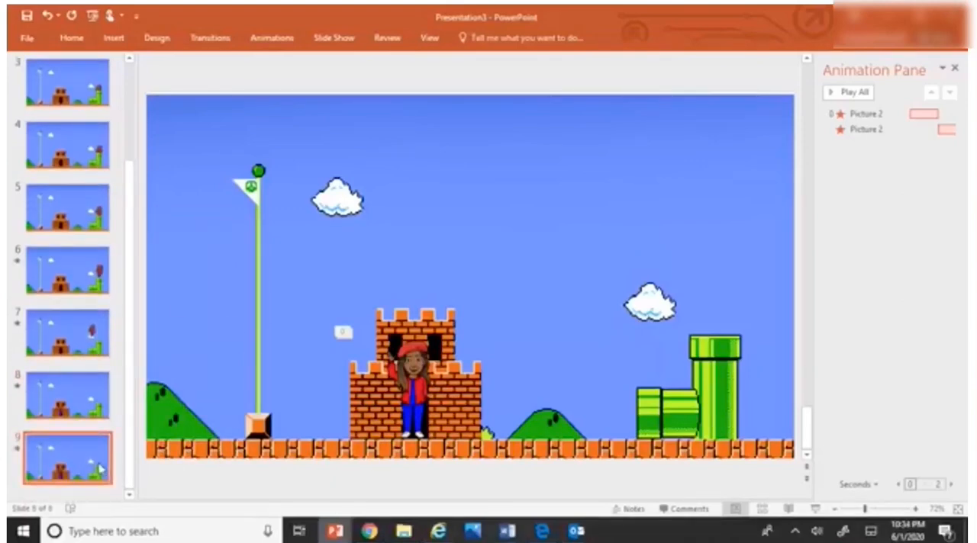
left_click(418, 398)
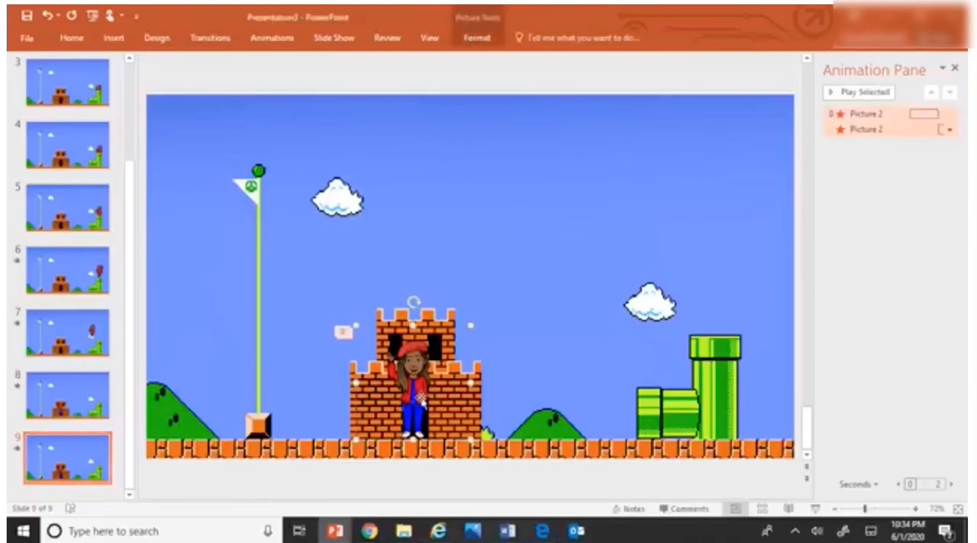
left_click(477, 40)
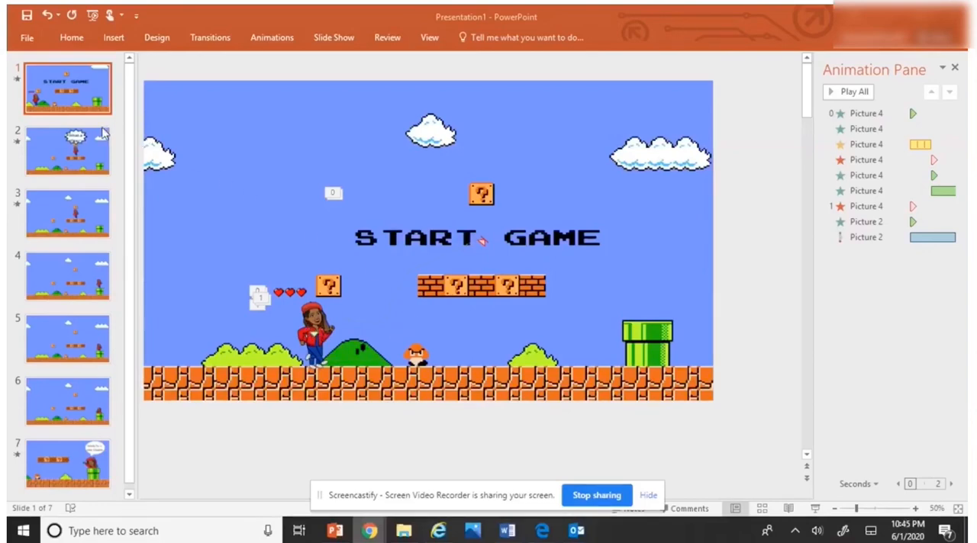
Step: Preview the animations on slides 1 to 3 of the START GAME presentation, and inspect the "What a Year!" callout's effects on slide 2
left_click(856, 93)
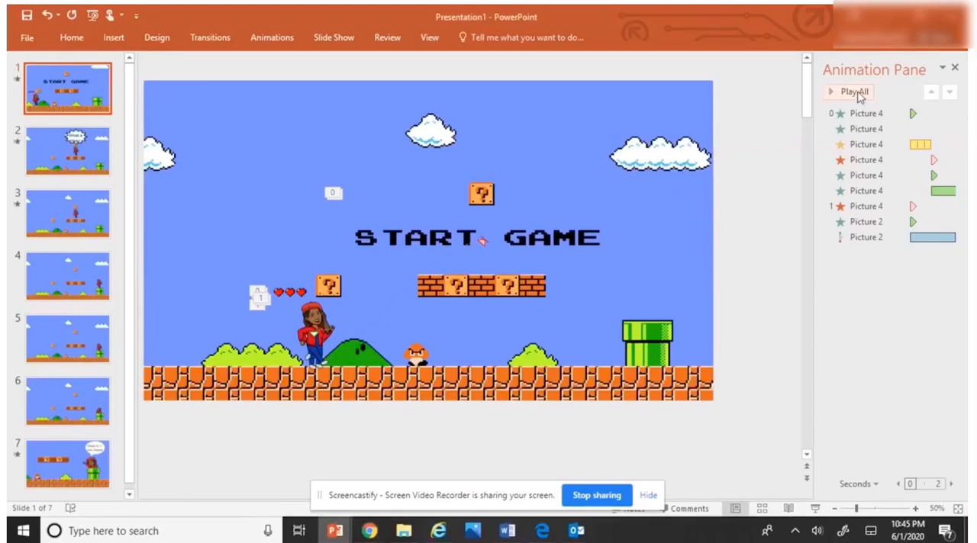
left_click(856, 92)
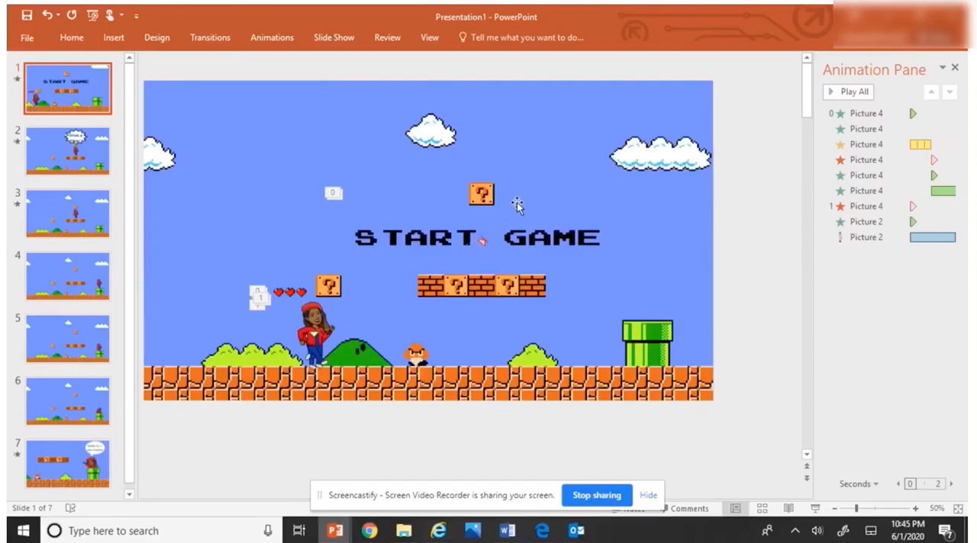
left_click(75, 161)
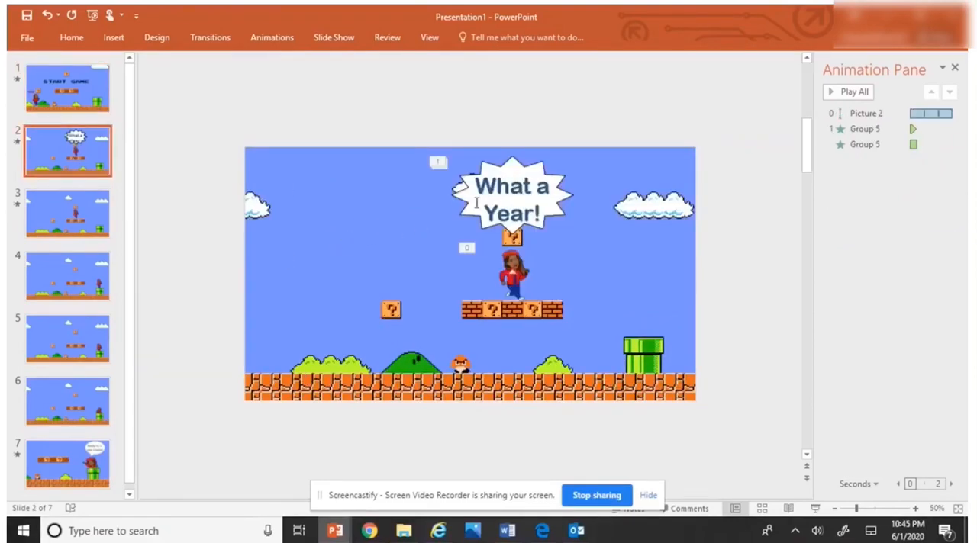
left_click(523, 200)
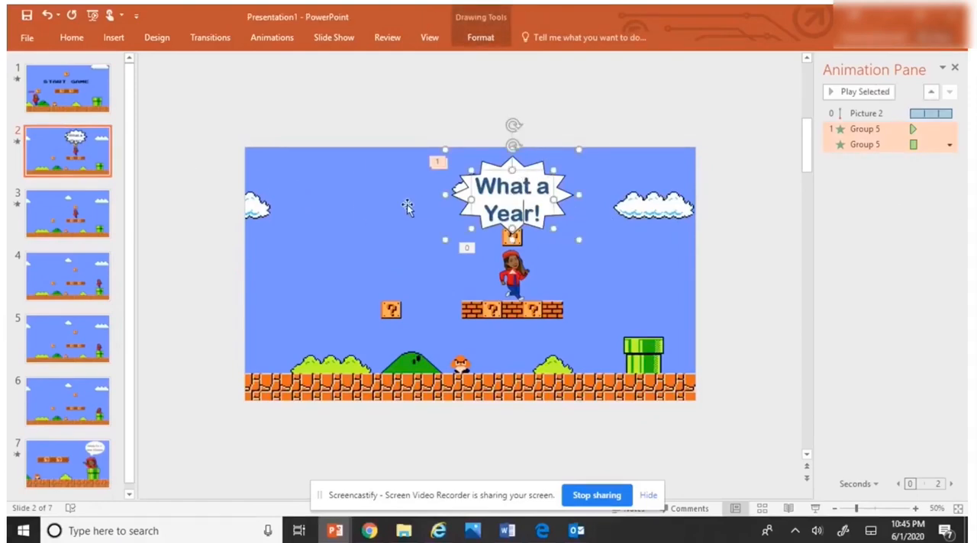
left_click(271, 38)
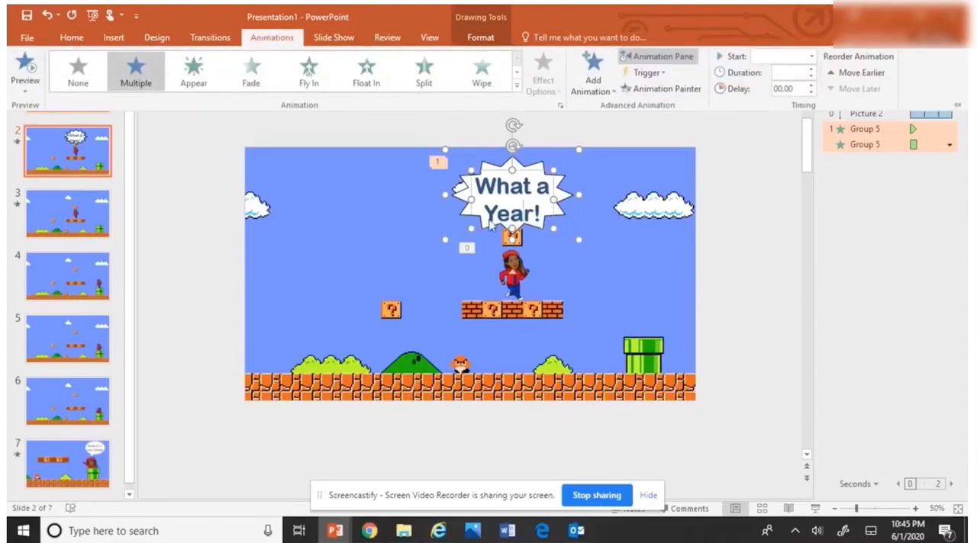
left_click(528, 214)
left_click(559, 287)
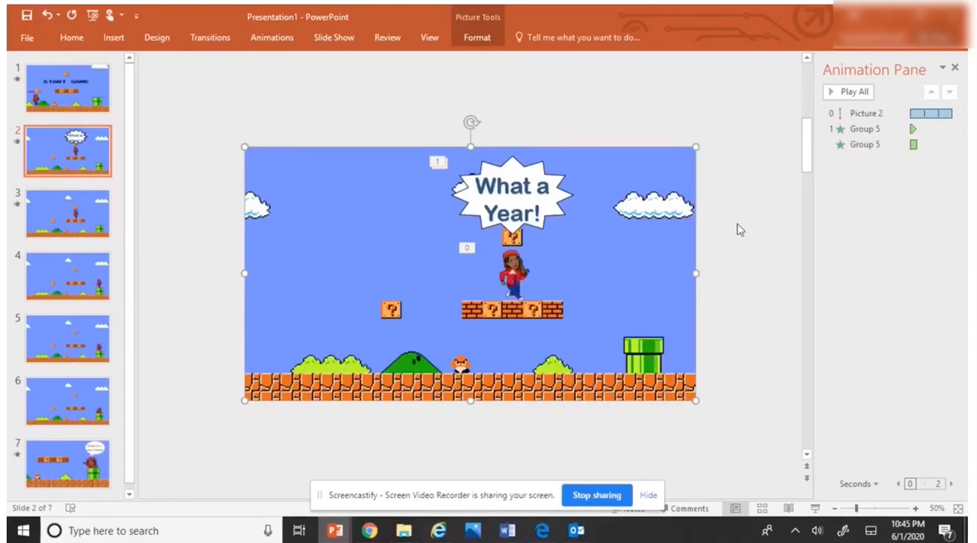
left_click(844, 92)
left_click(64, 232)
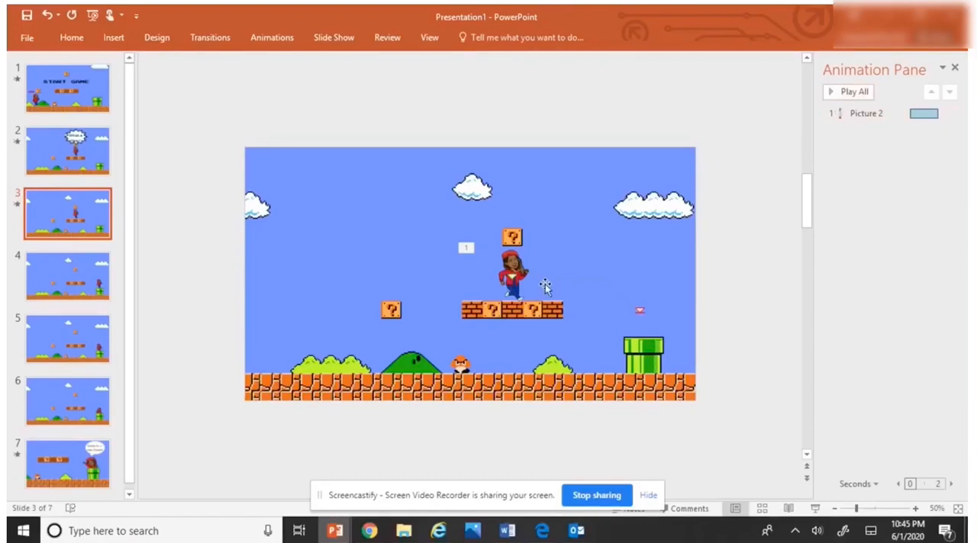
left_click(842, 102)
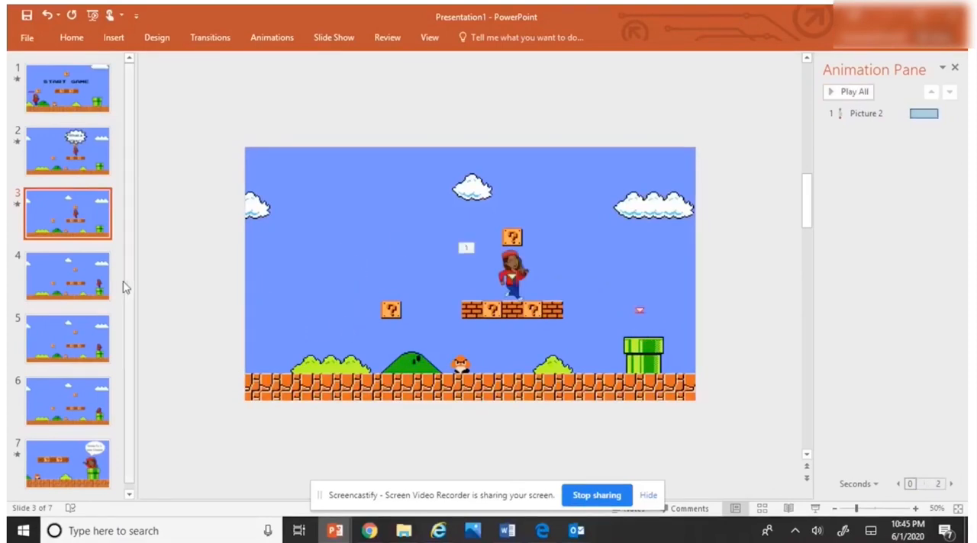
Step: Review slides 4 to 7 of the START GAME presentation and preview the "Ready for a new Chapter" callout animations on slide 7
left_click(71, 286)
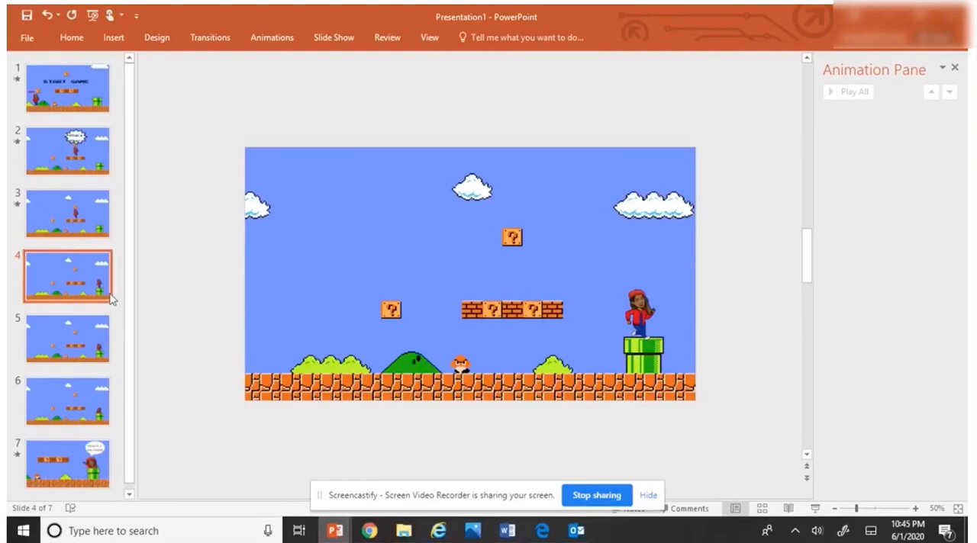
left_click(88, 337)
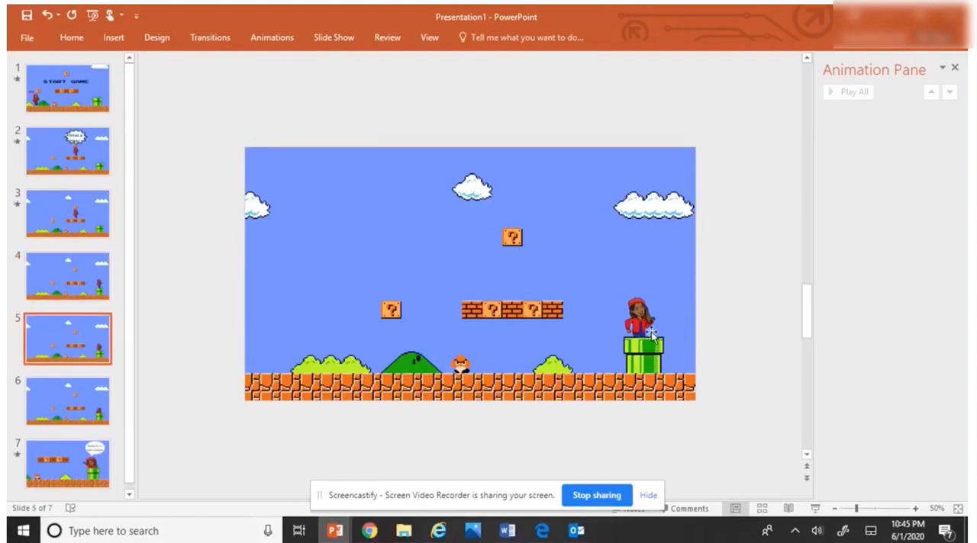
left_click(76, 403)
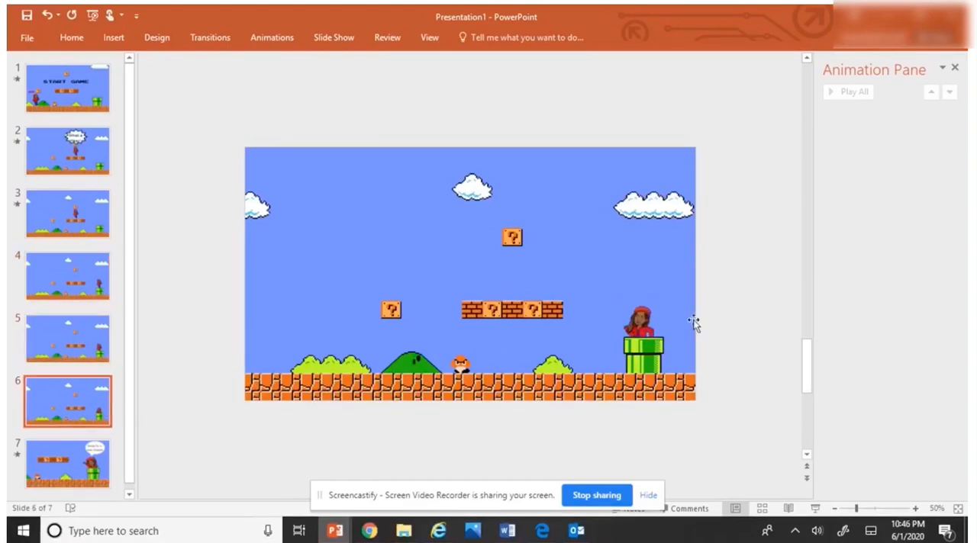
left_click(73, 467)
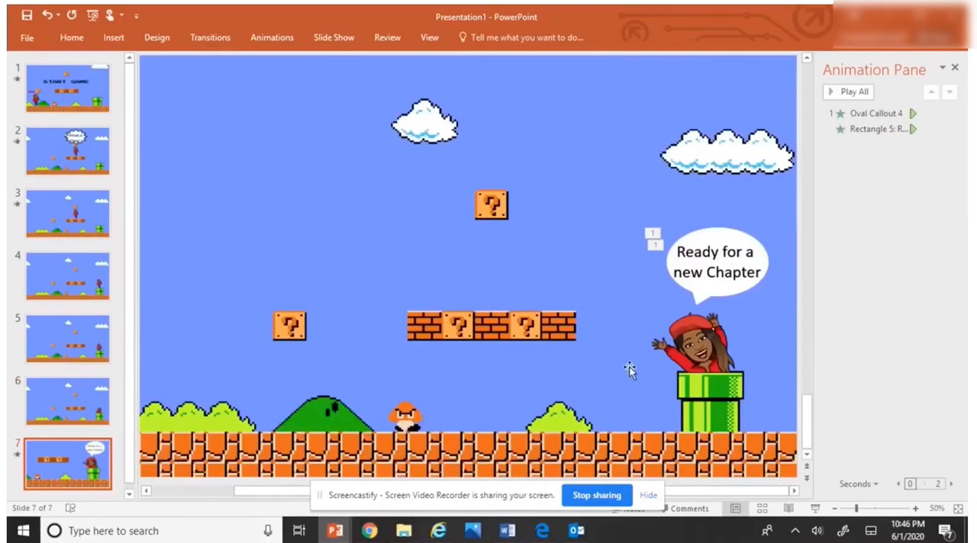
left_click(847, 92)
Step: Move the START GAME title picture on slide 1 toward the slide's upper-left area, above the character
left_click(65, 106)
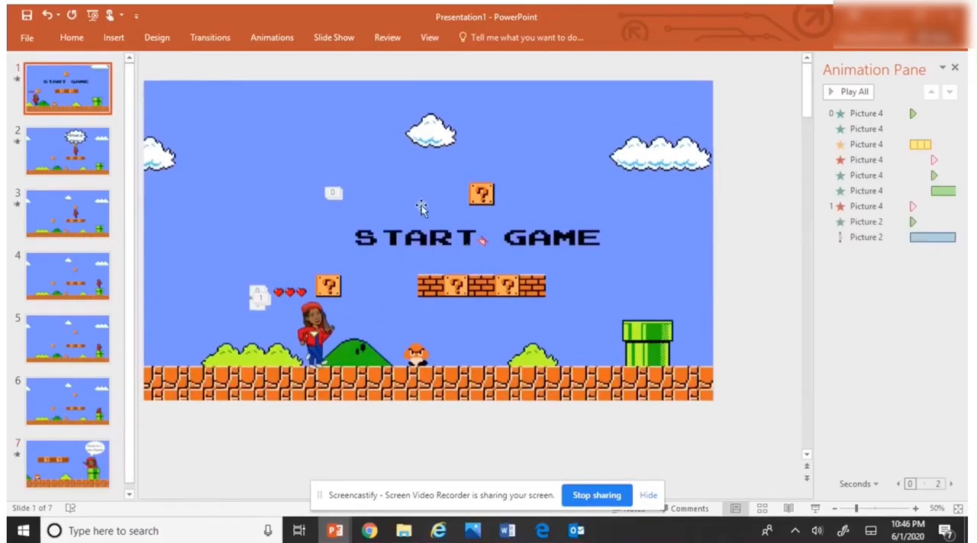
left_click(423, 238)
left_click_drag(423, 238, 304, 160)
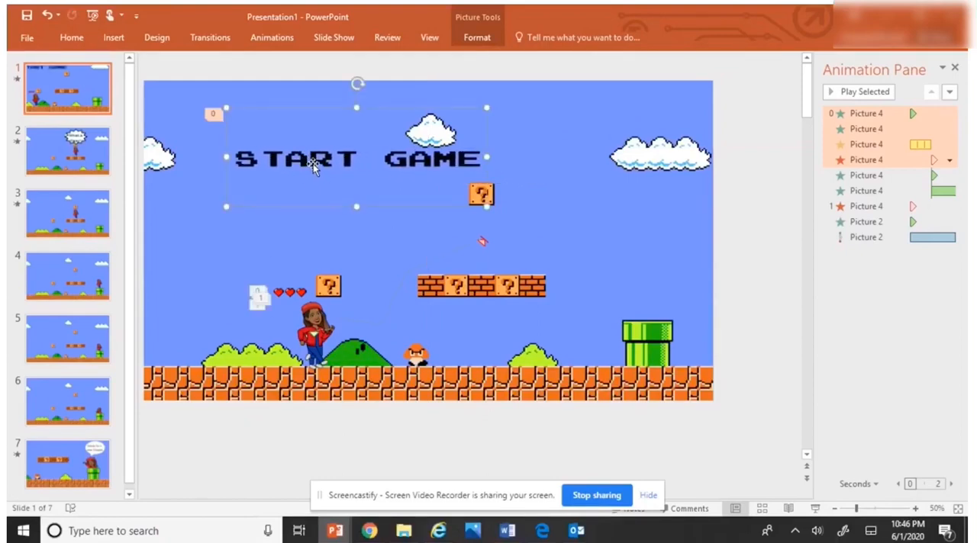
Step: Examine the entrance, emphasis and exit animation effects available for the START GAME title picture
left_click(262, 39)
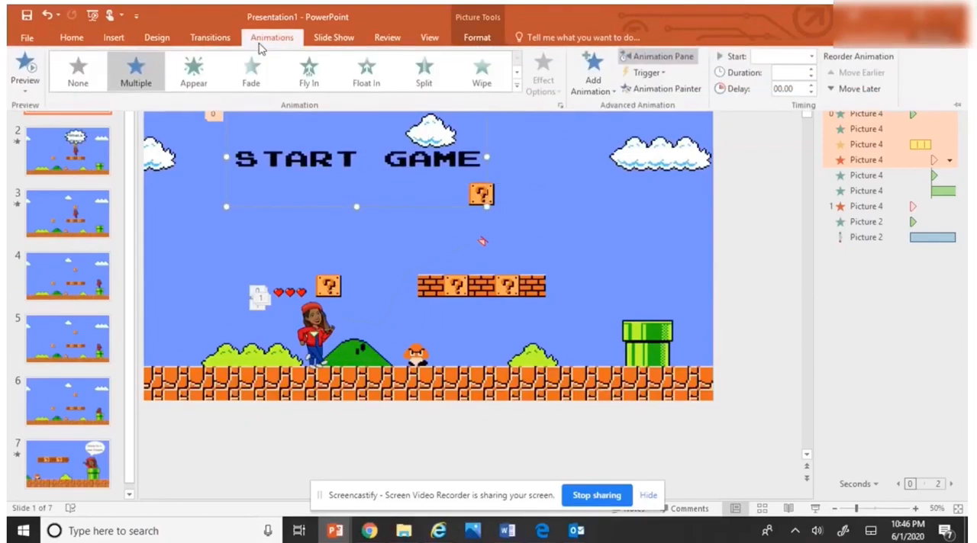
left_click(516, 73)
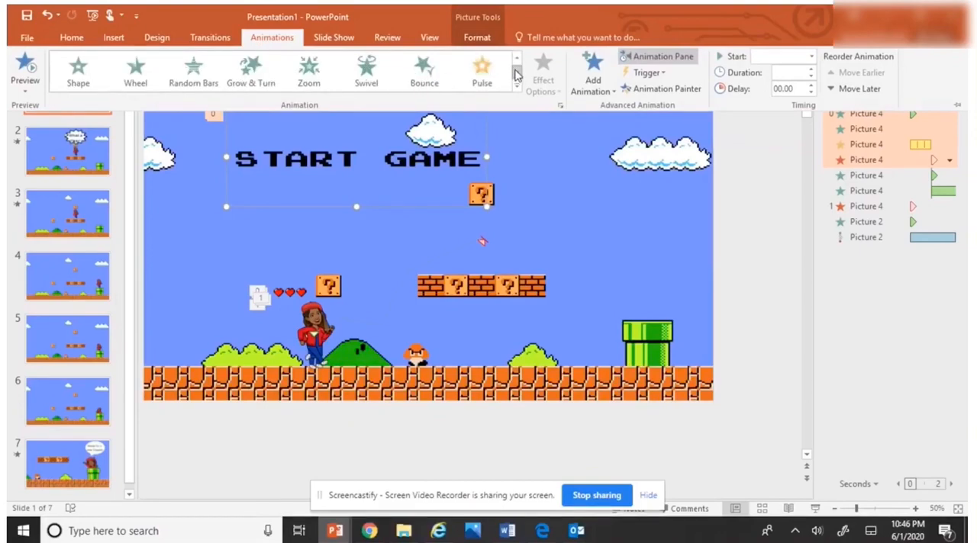
left_click(516, 73)
left_click(516, 73)
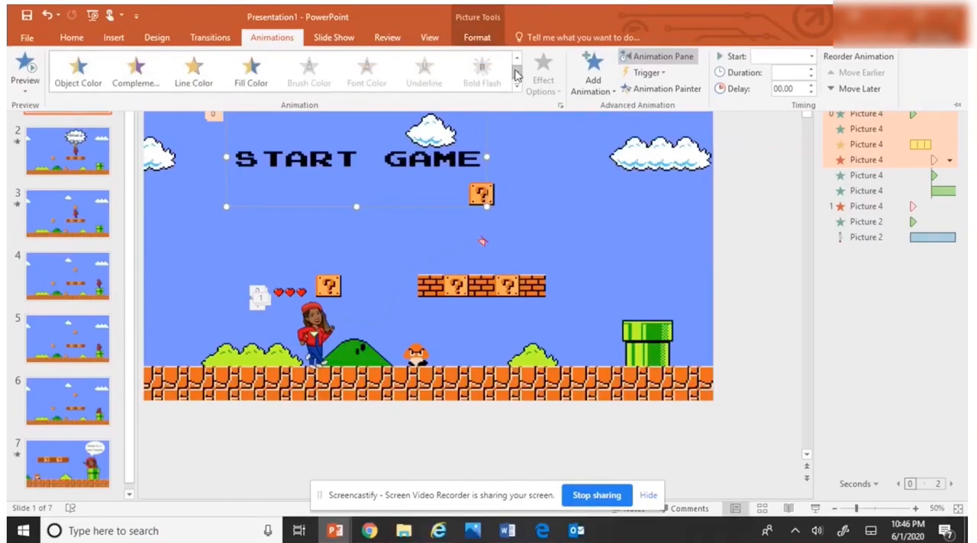
left_click(516, 64)
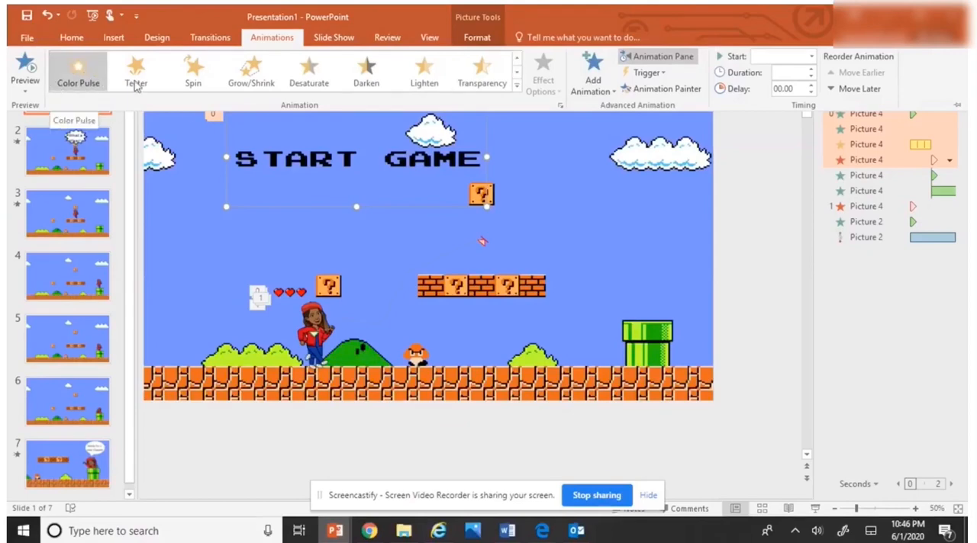
left_click(515, 75)
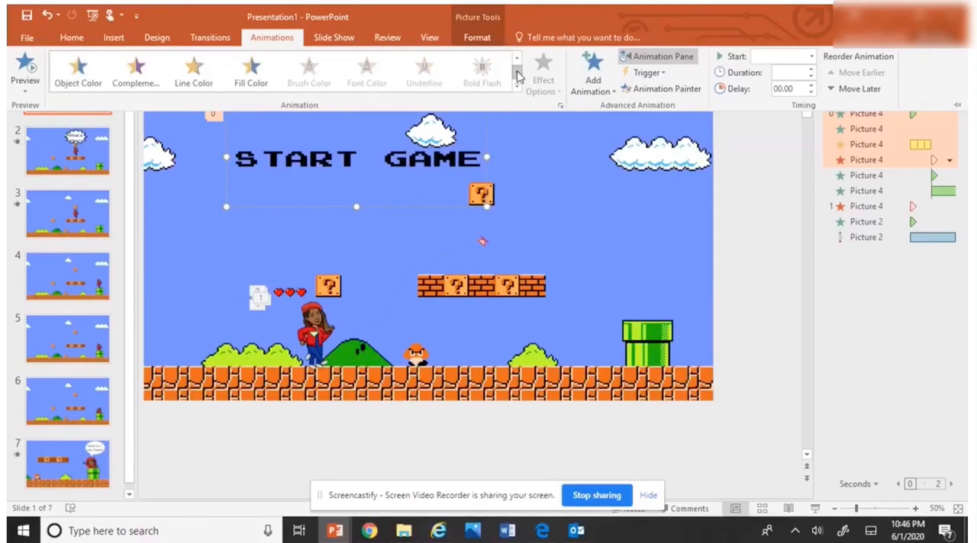
left_click(516, 74)
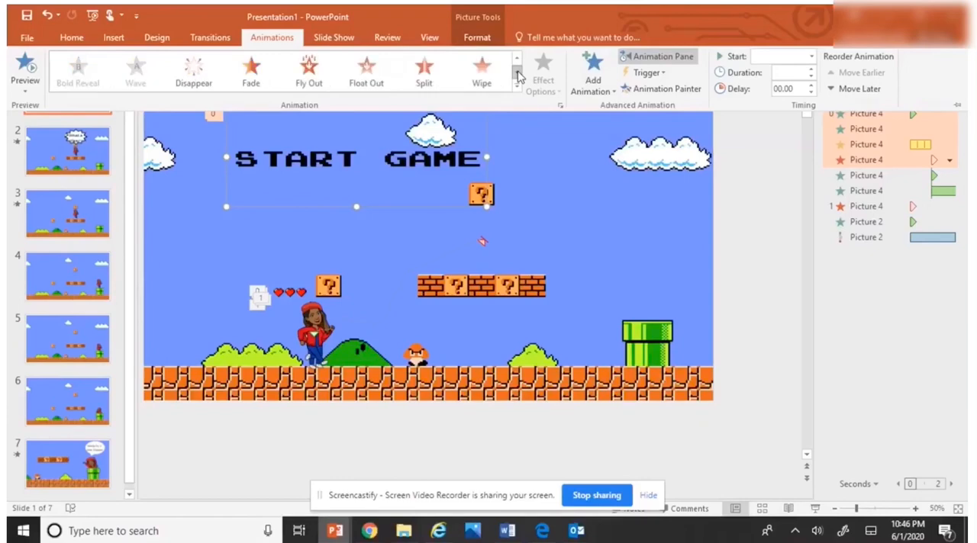
left_click(516, 75)
Step: Move the START GAME title picture back toward the middle of slide 1, above the row of bricks
left_click(341, 157)
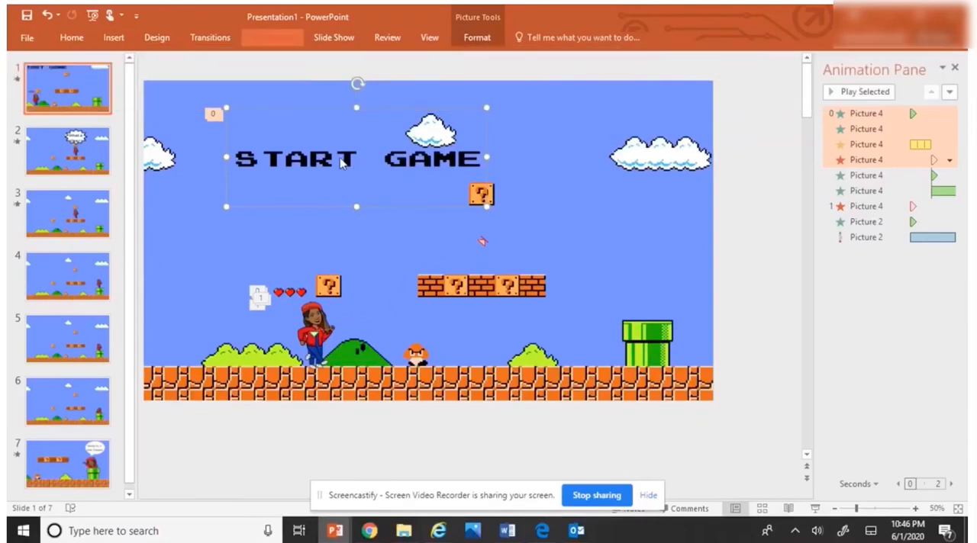
left_click_drag(340, 157, 453, 206)
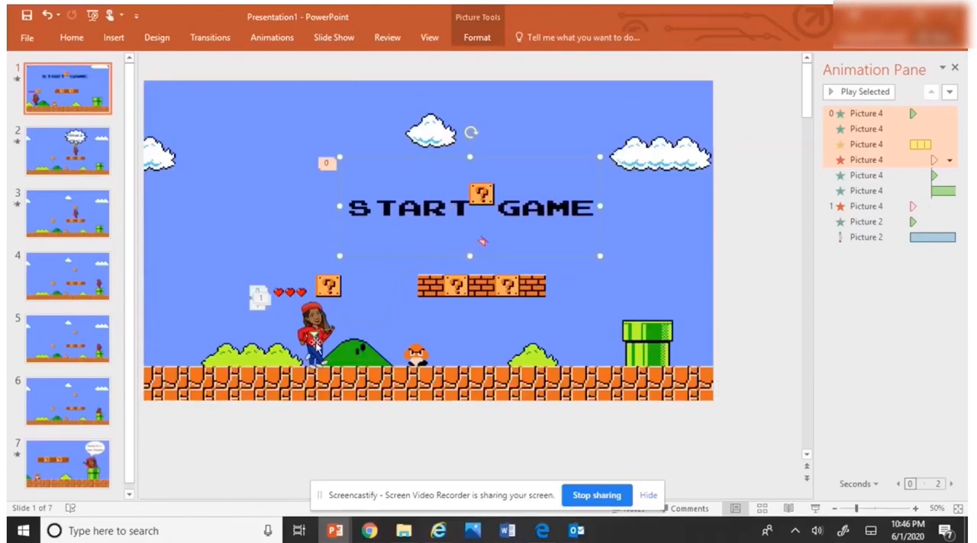
Step: Create a new blank presentation and delete the title and subtitle placeholders from its first slide
left_click(27, 37)
left_click(192, 197)
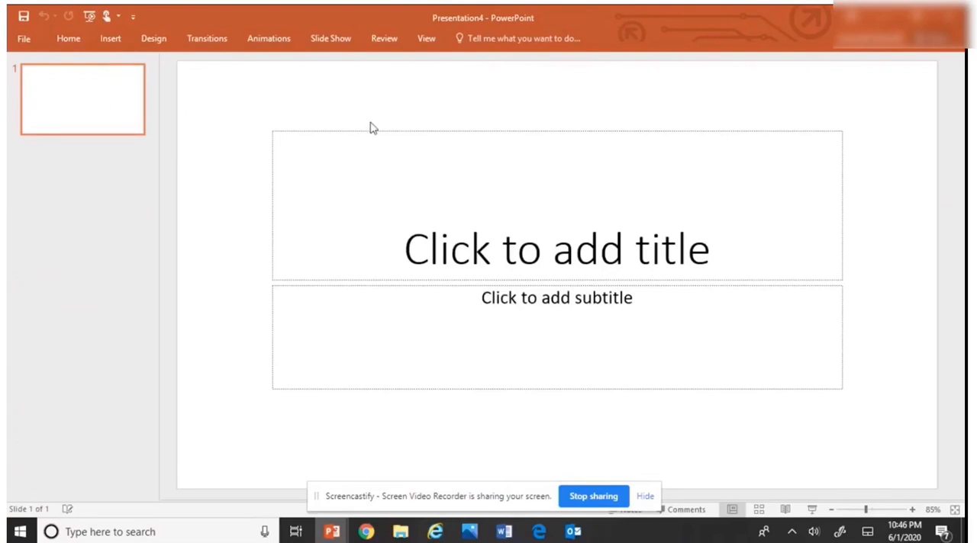
left_click(372, 130)
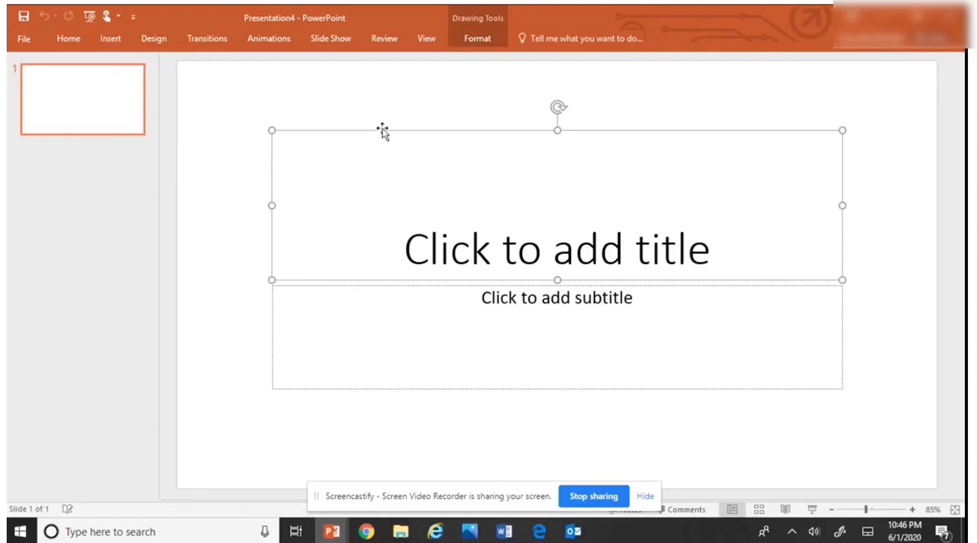
key("Delete")
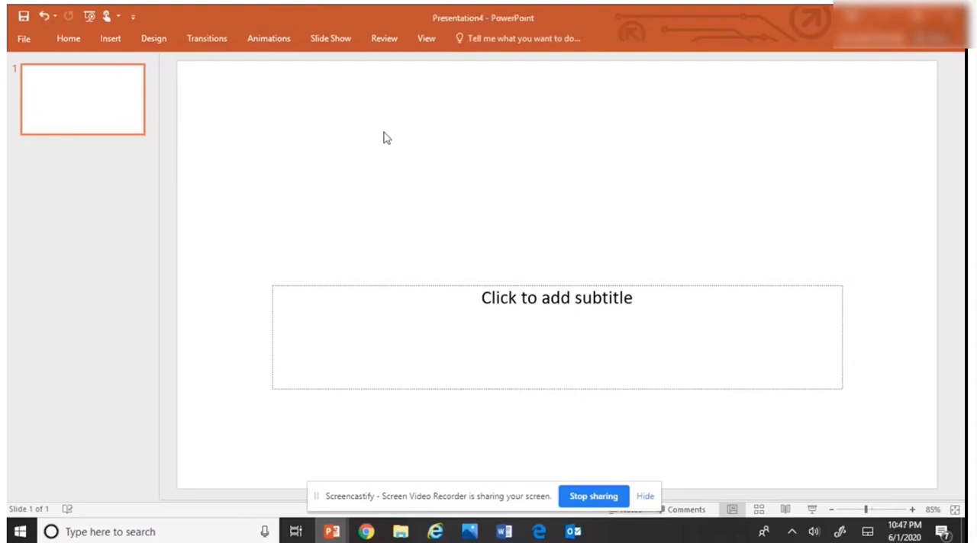
left_click(407, 288)
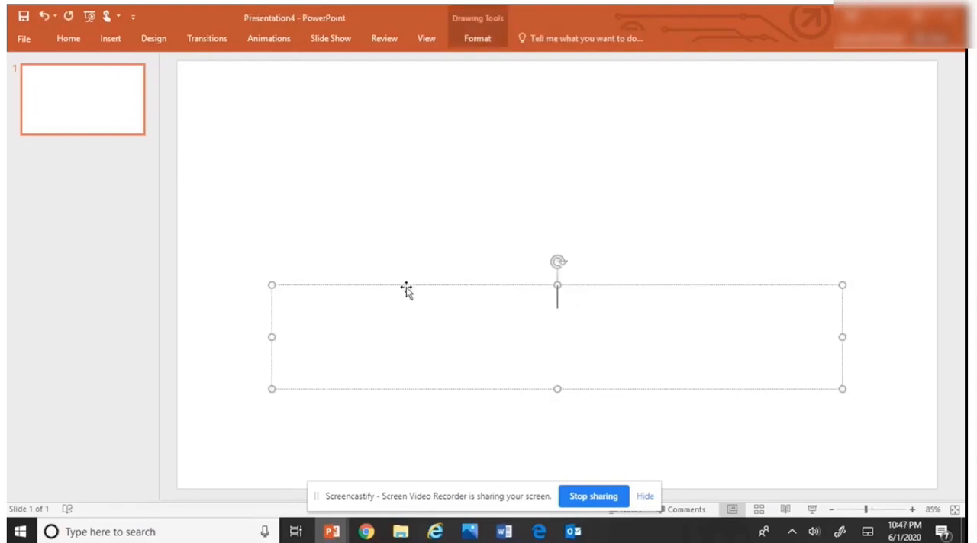
left_click(407, 288)
key("Delete")
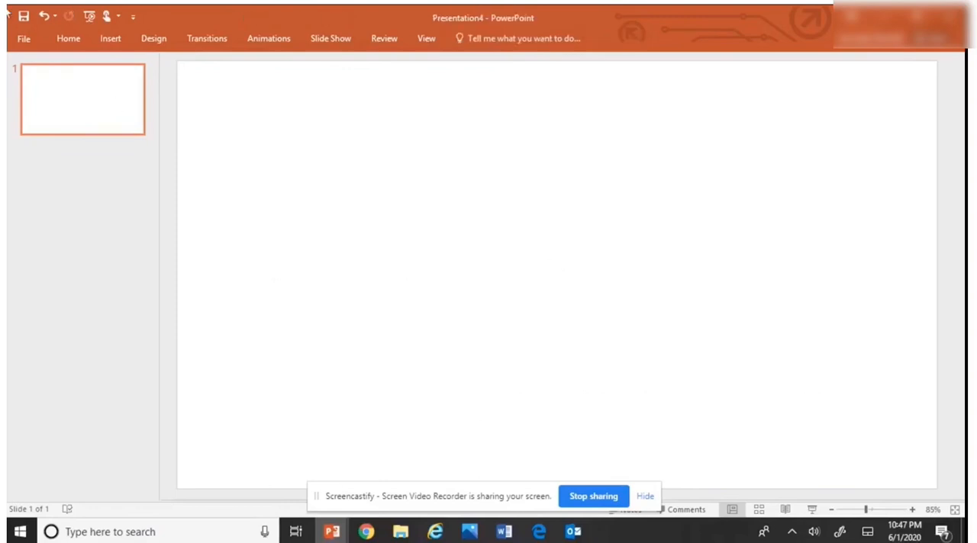
Step: Start inserting an online picture on the blank slide using Bing Image Search
left_click(113, 40)
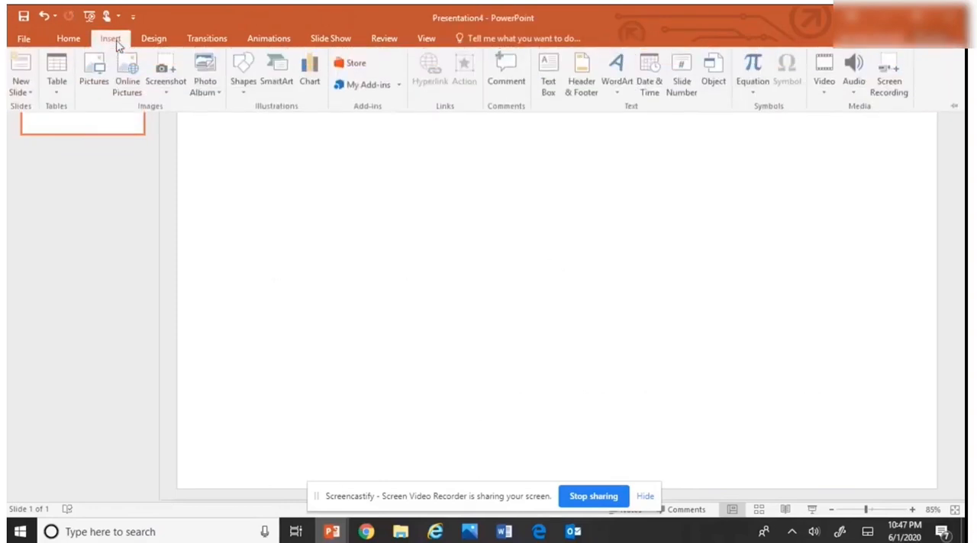
left_click(130, 90)
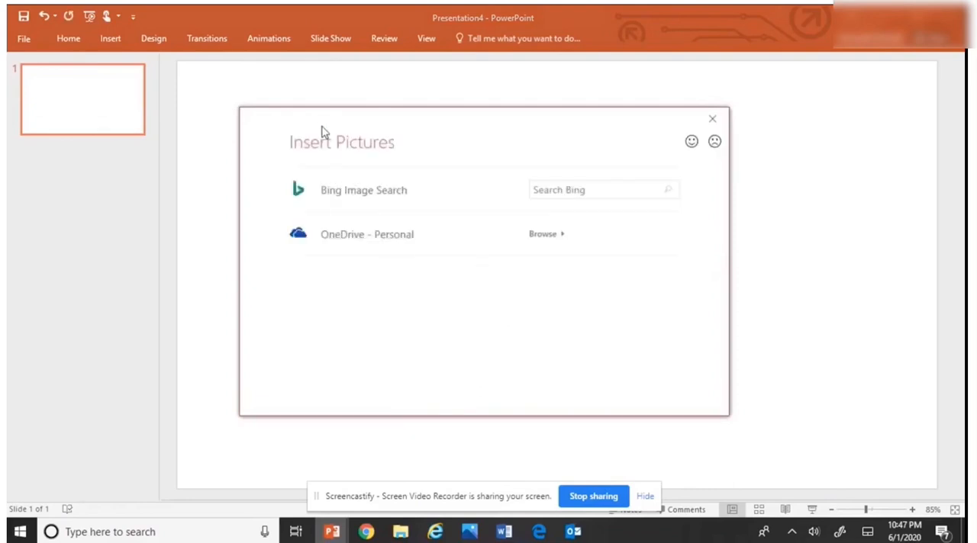
left_click(562, 185)
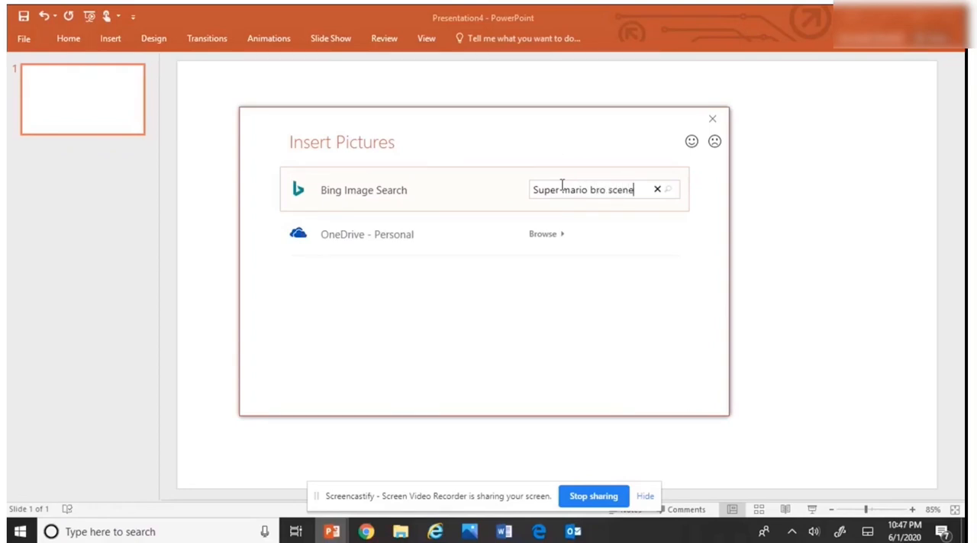
Step: Search for "Super mario bro scene", insert the picture with two question blocks and green pipes, and enlarge it to cover the slide
key("Return")
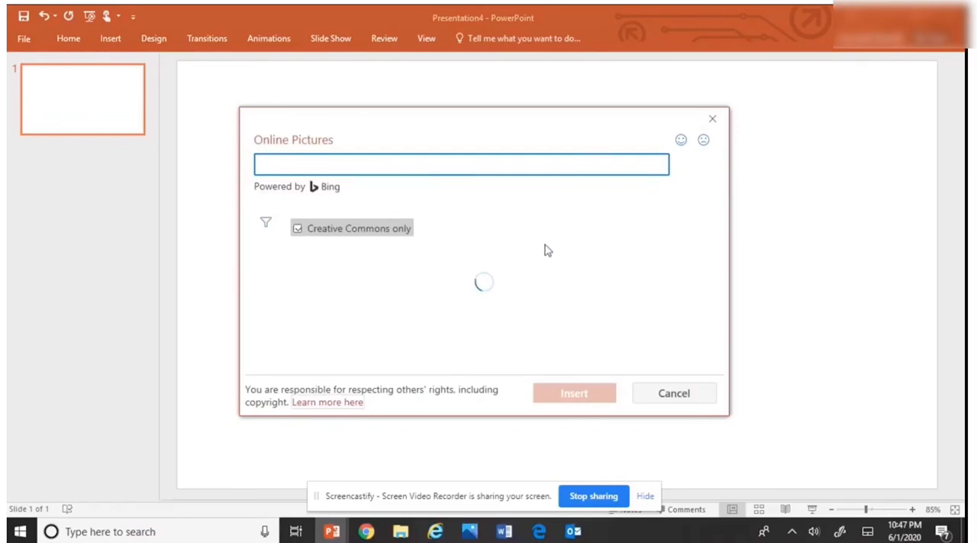
scroll(534, 288, "down", 2)
scroll(531, 290, "down", 5)
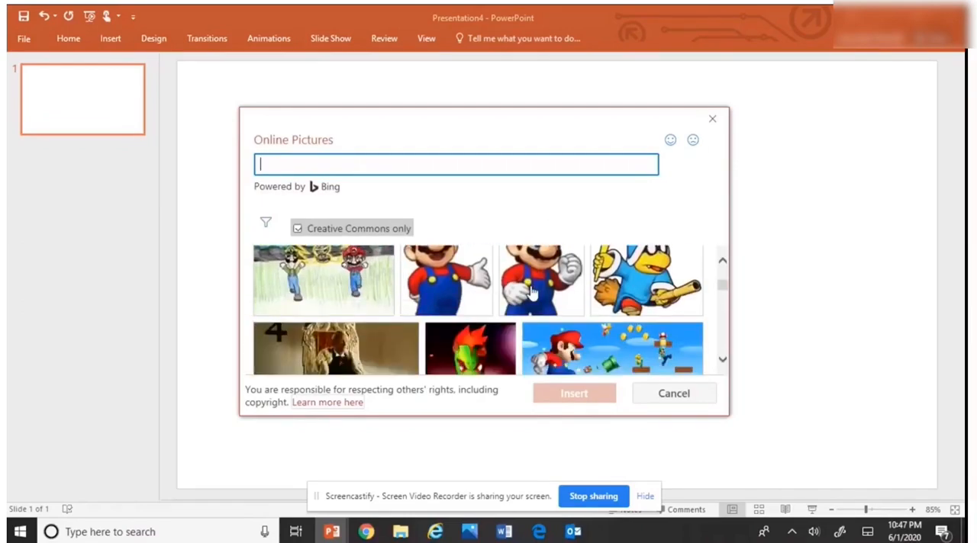
scroll(531, 290, "down", 5)
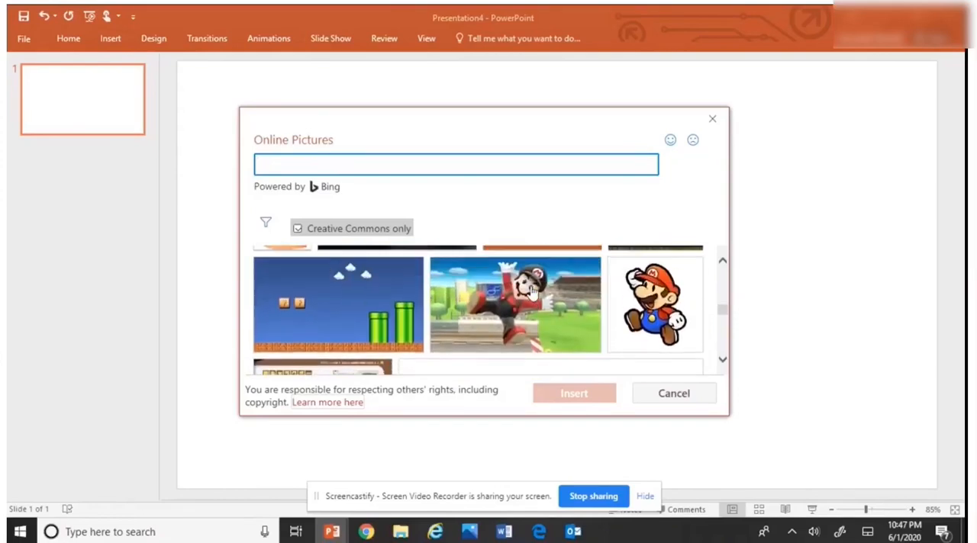
left_click(387, 290)
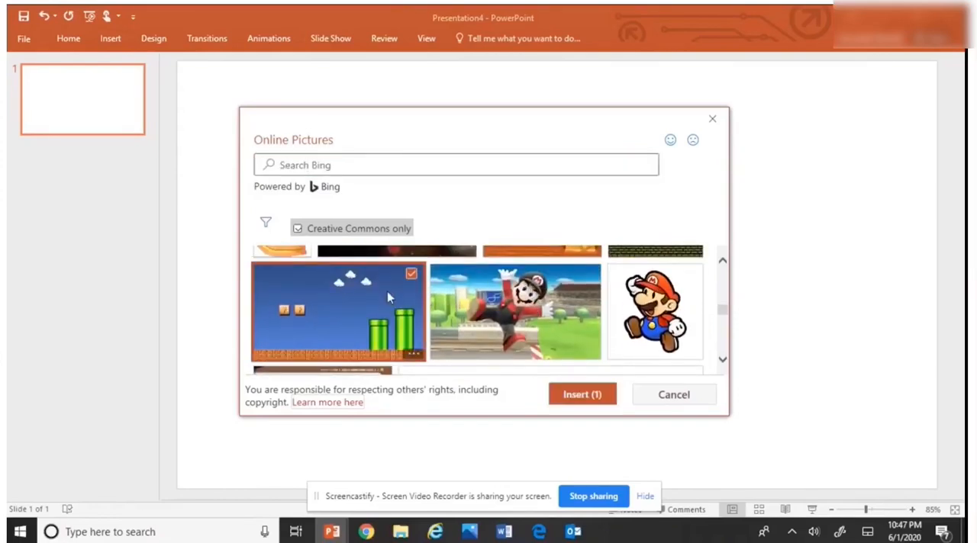
left_click(582, 394)
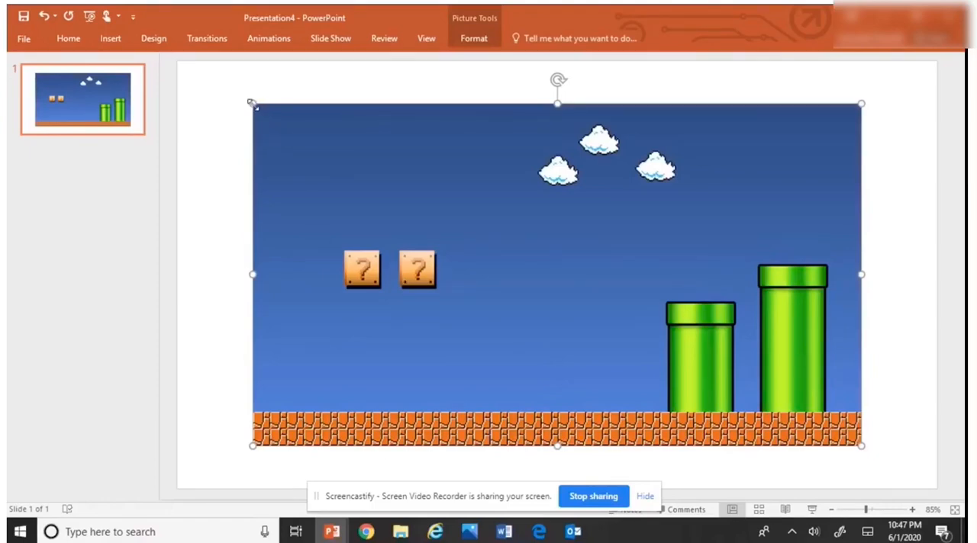
left_click_drag(253, 103, 178, 77)
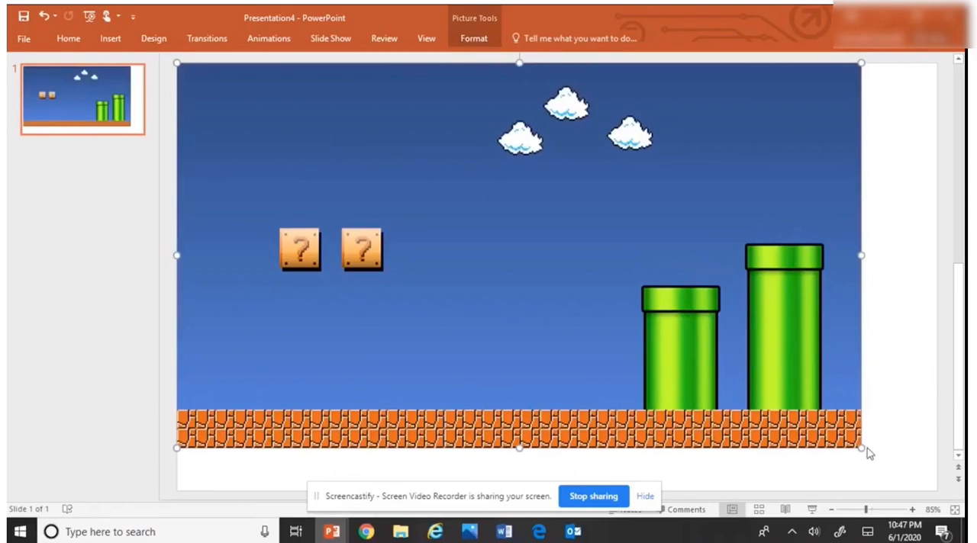
left_click_drag(862, 448, 937, 487)
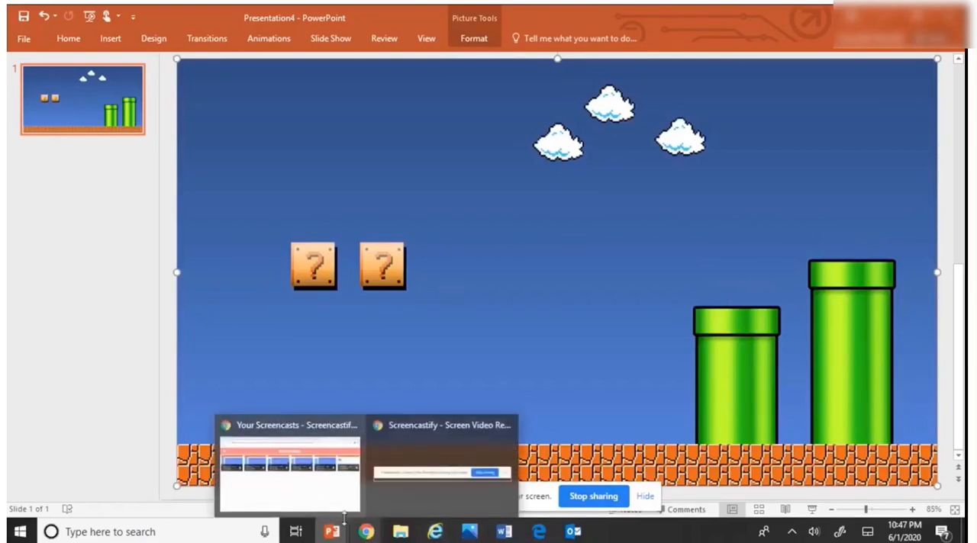
Step: Copy the running character from slide 9 of Presentation3 and paste it onto the new scene in Presentation4
mouse_move(350, 538)
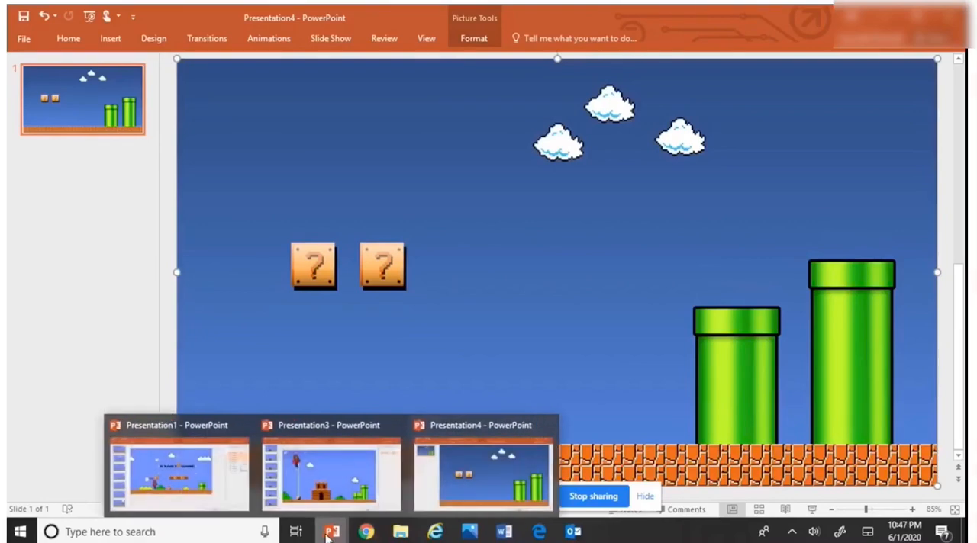
left_click(330, 470)
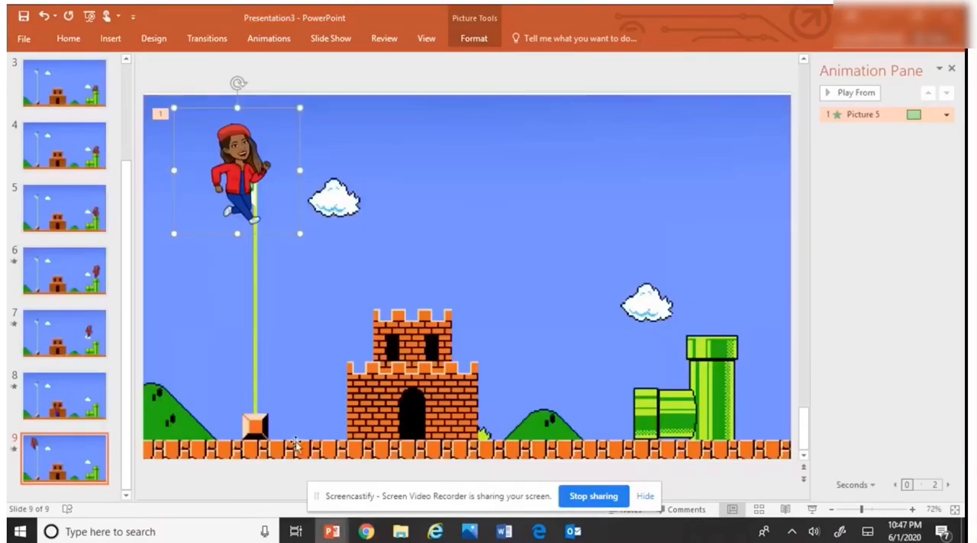
right_click(256, 183)
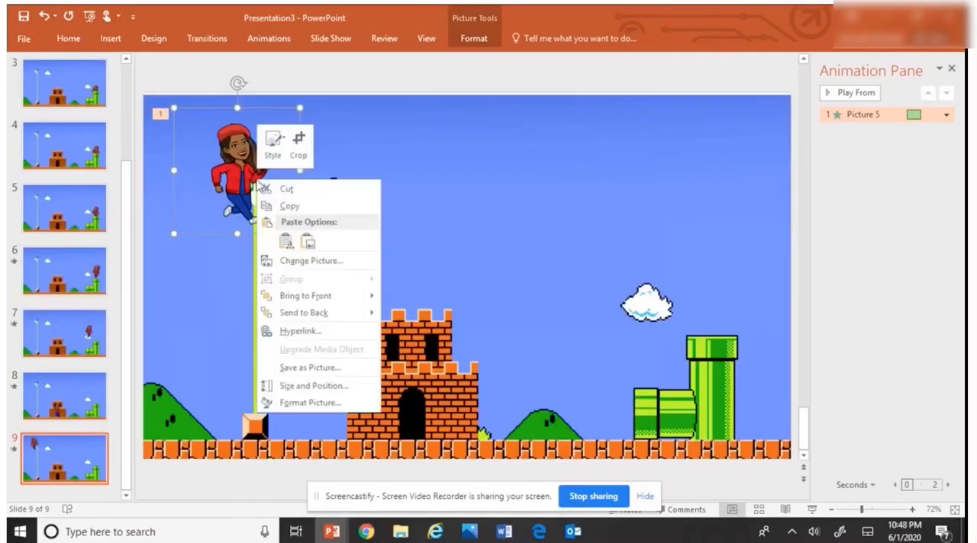
left_click(290, 208)
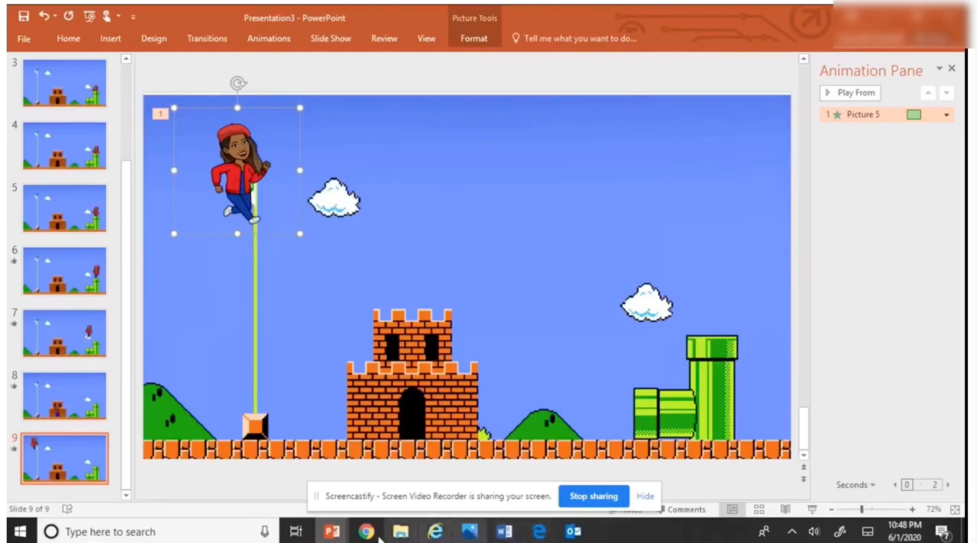
mouse_move(332, 532)
left_click(473, 464)
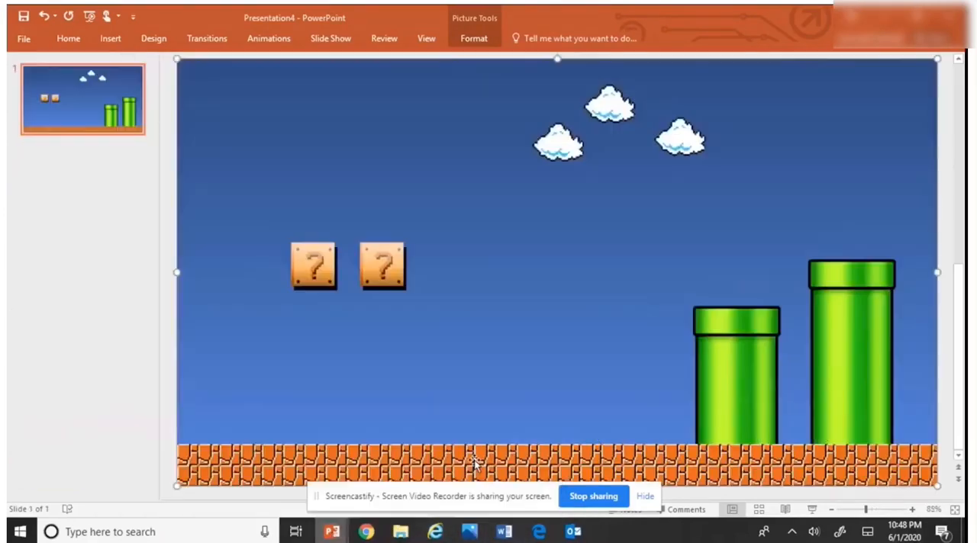
right_click(505, 373)
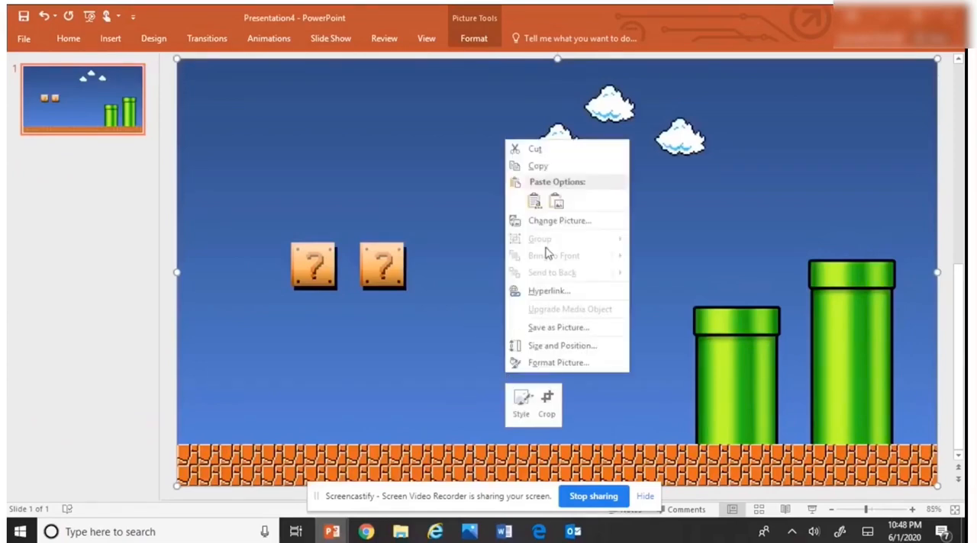
left_click(537, 202)
Step: Enlarge the pasted character to about 3.97 inches square and stand it on the bricks near the scene's left edge
left_click_drag(292, 146, 272, 350)
left_click_drag(343, 279, 420, 192)
left_click_drag(302, 355, 246, 393)
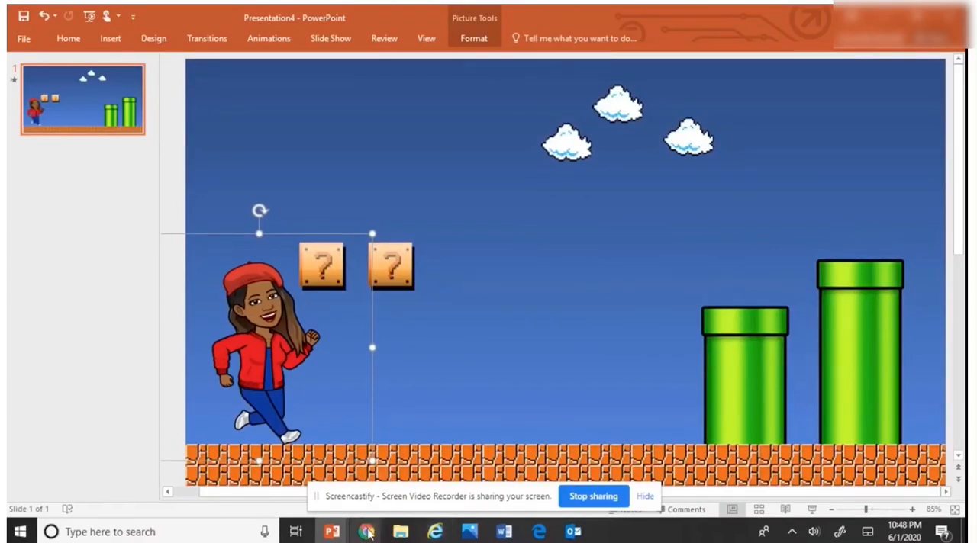
mouse_move(367, 533)
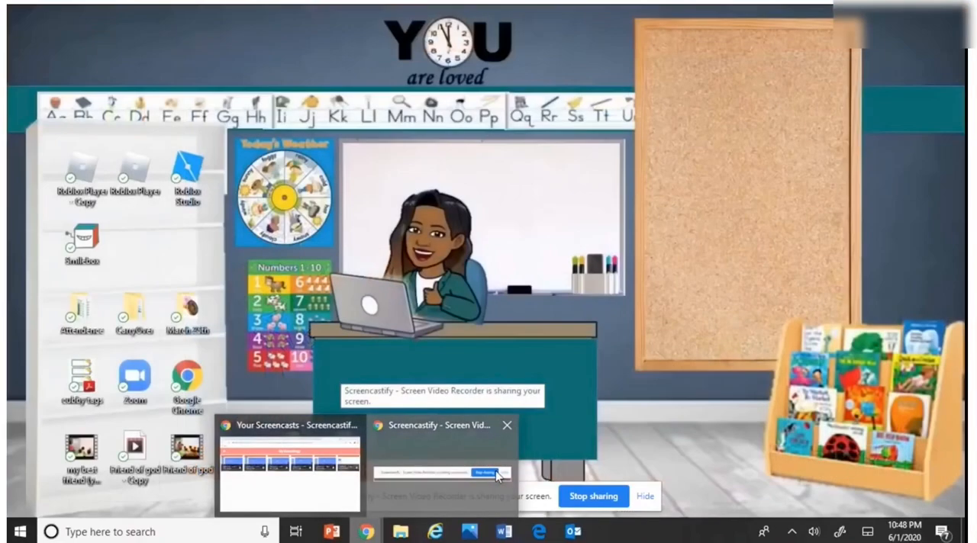
left_click(597, 496)
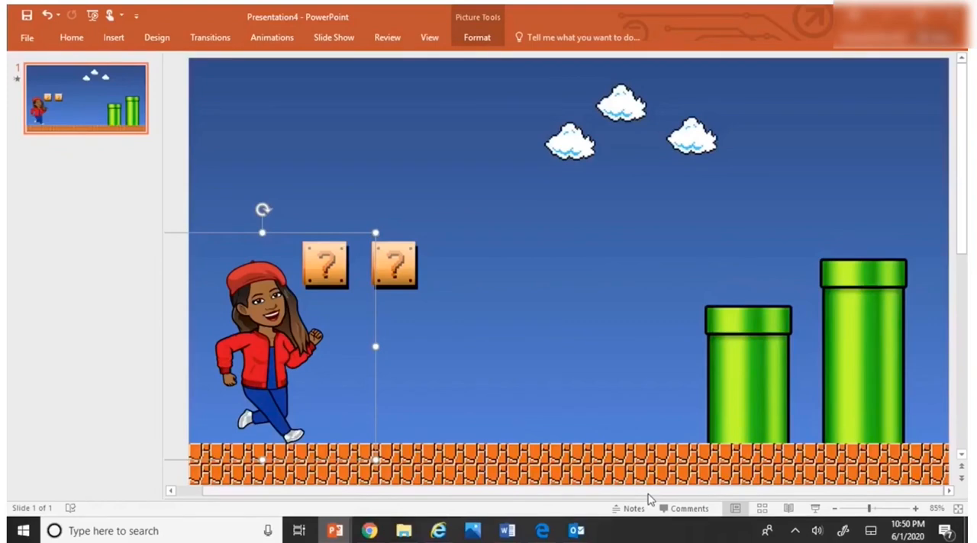
Step: Change the running character's animation to Appear and add a Swivel entrance effect to it
left_click(477, 39)
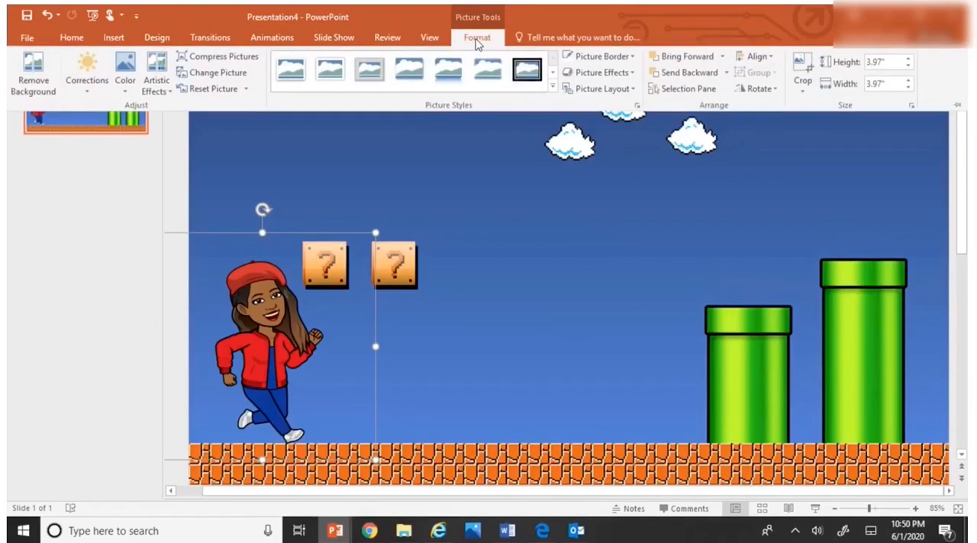
left_click(477, 38)
left_click(282, 41)
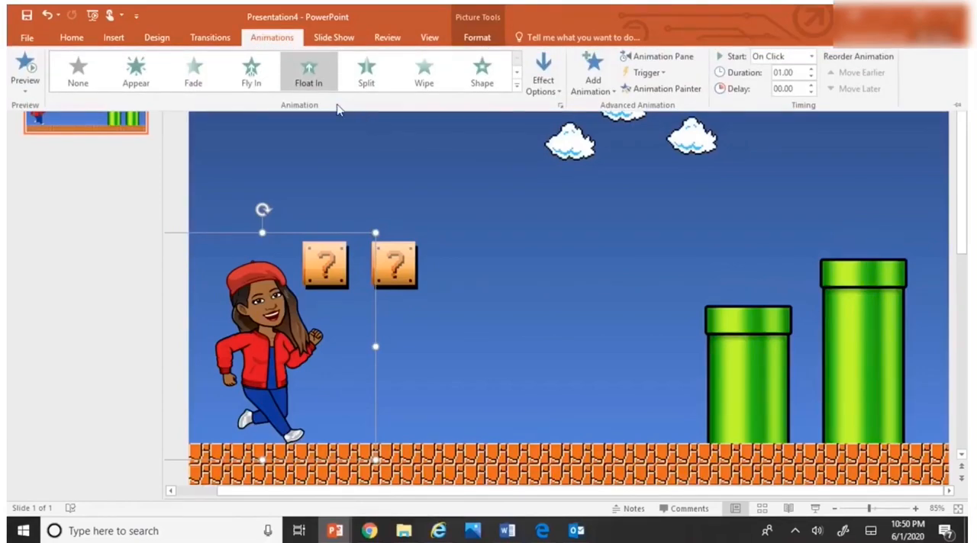
left_click(136, 72)
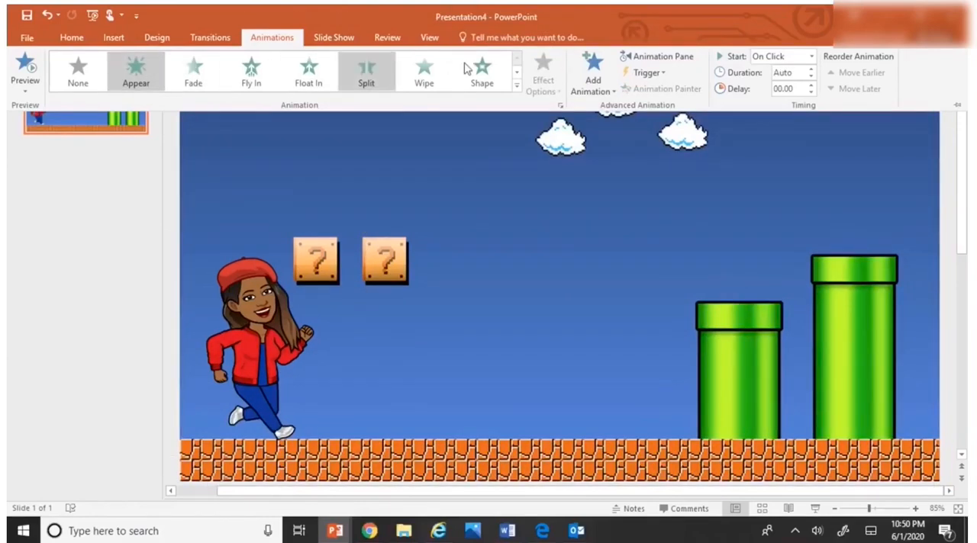
left_click(593, 77)
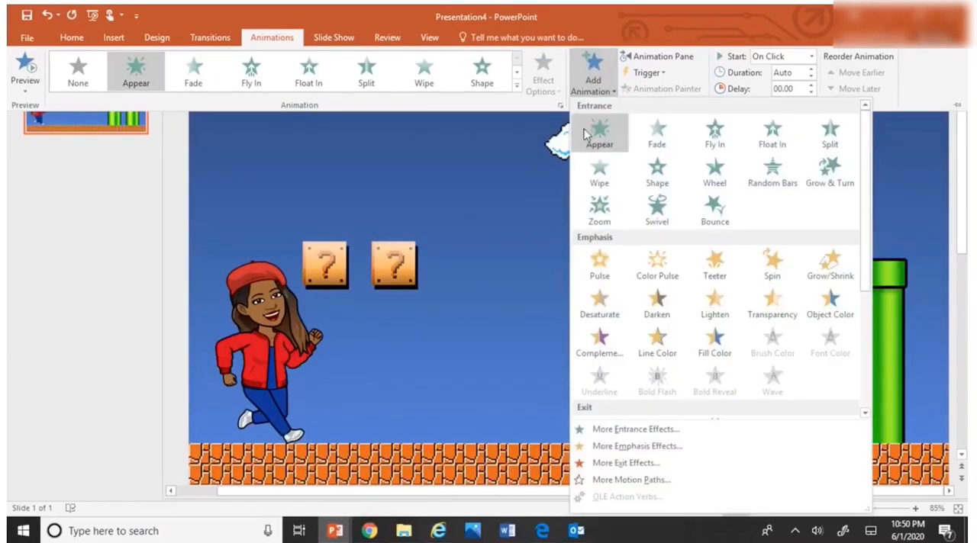
left_click(658, 208)
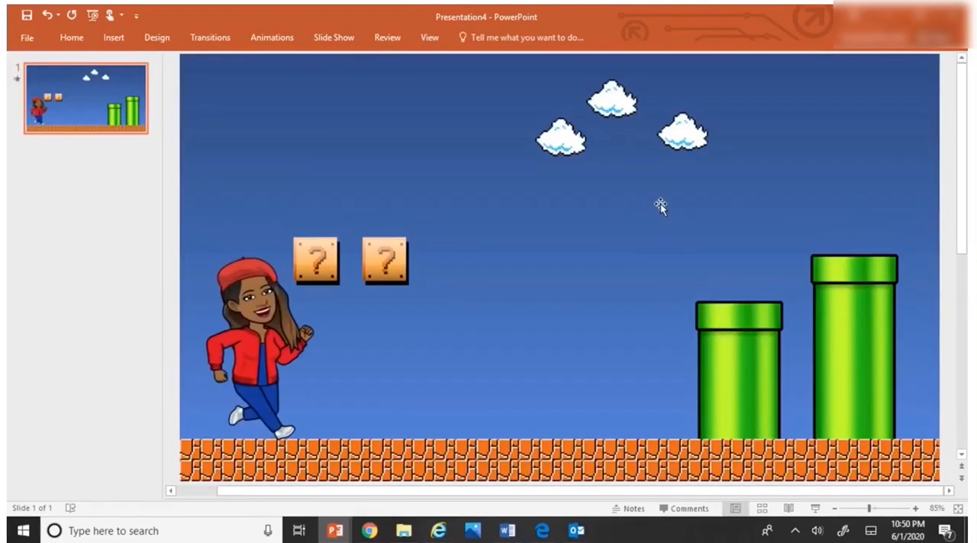
Step: Add a Lines motion path to the running character and extend it horizontally to about the middle of the scene
left_click(271, 304)
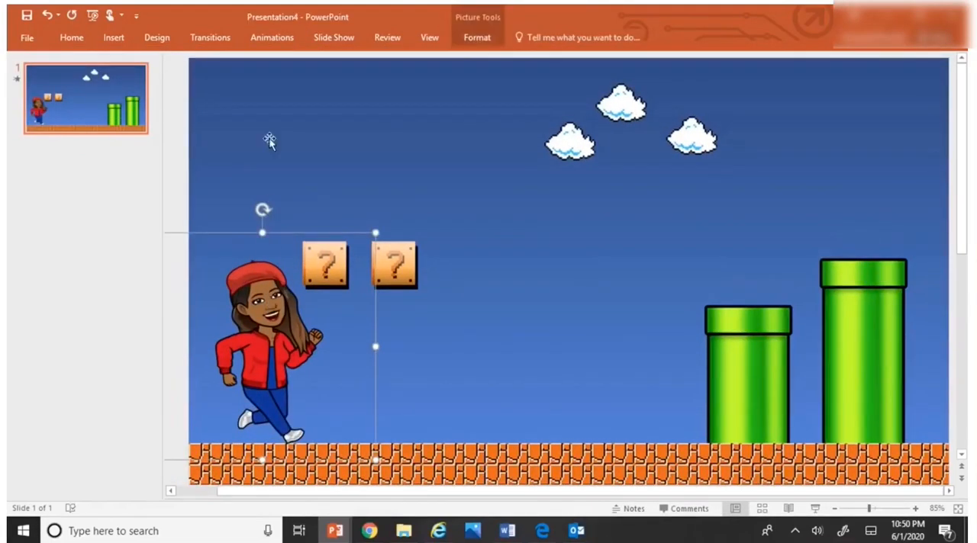
left_click(273, 38)
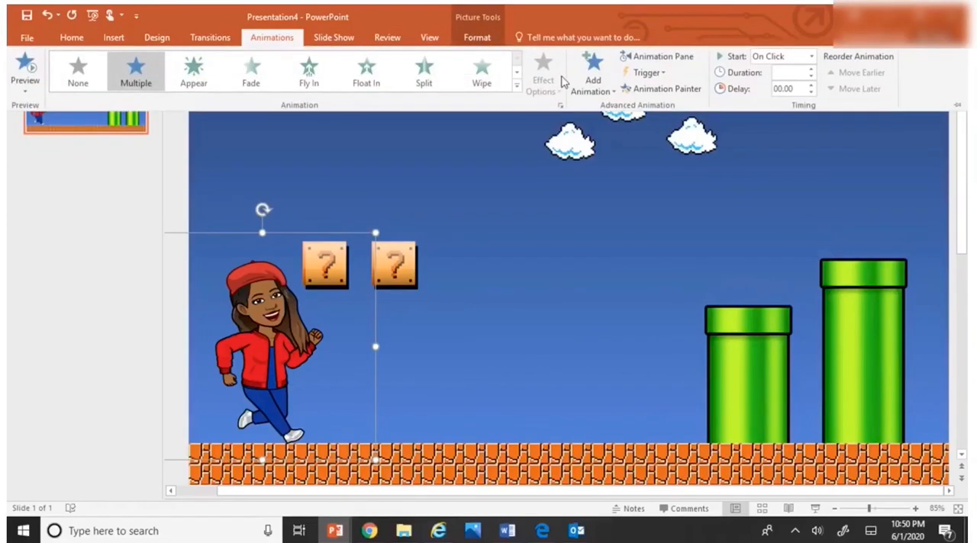
left_click(592, 76)
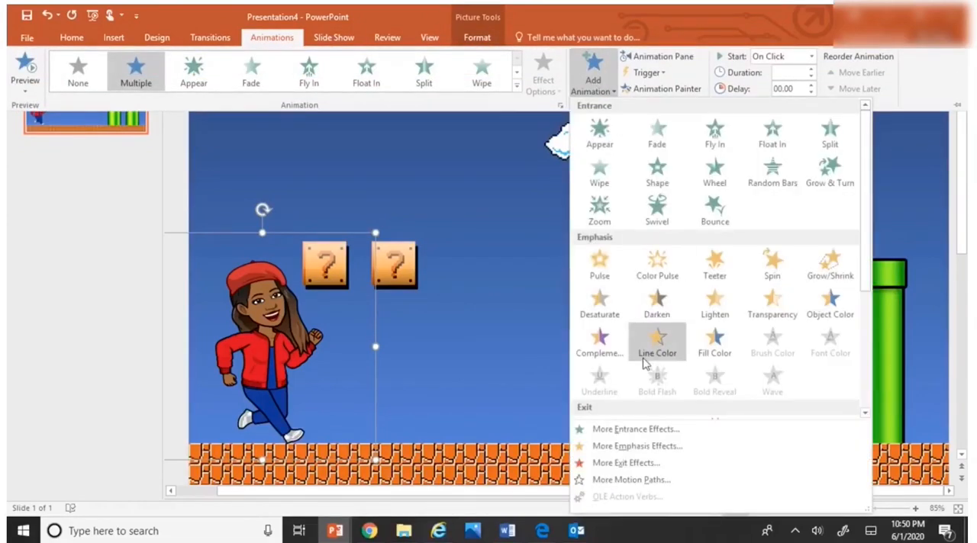
scroll(643, 364, "down", 3)
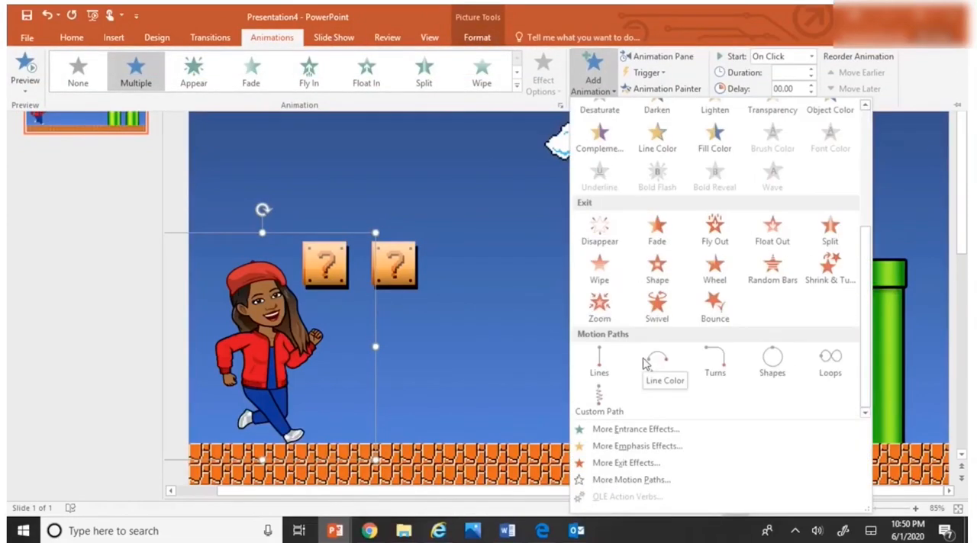
left_click(601, 367)
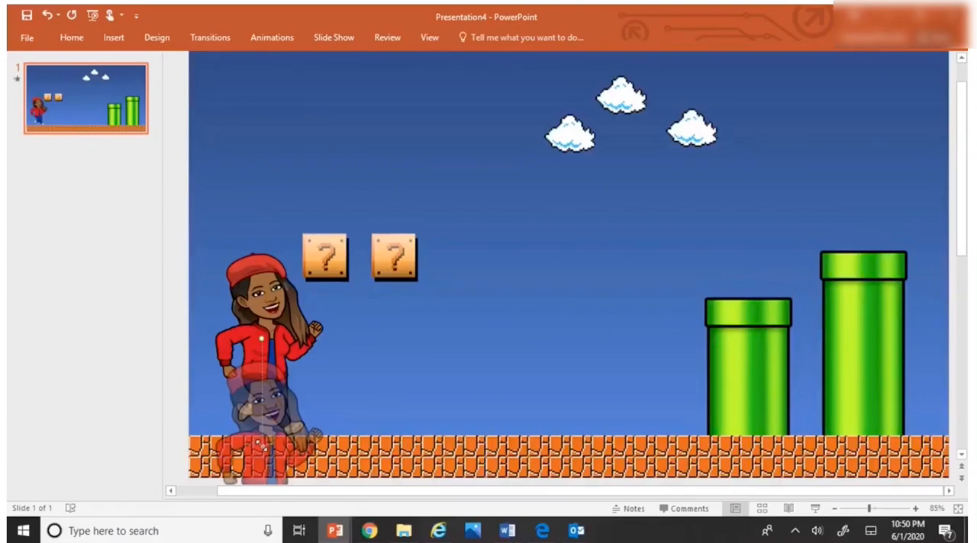
left_click_drag(259, 447, 569, 338)
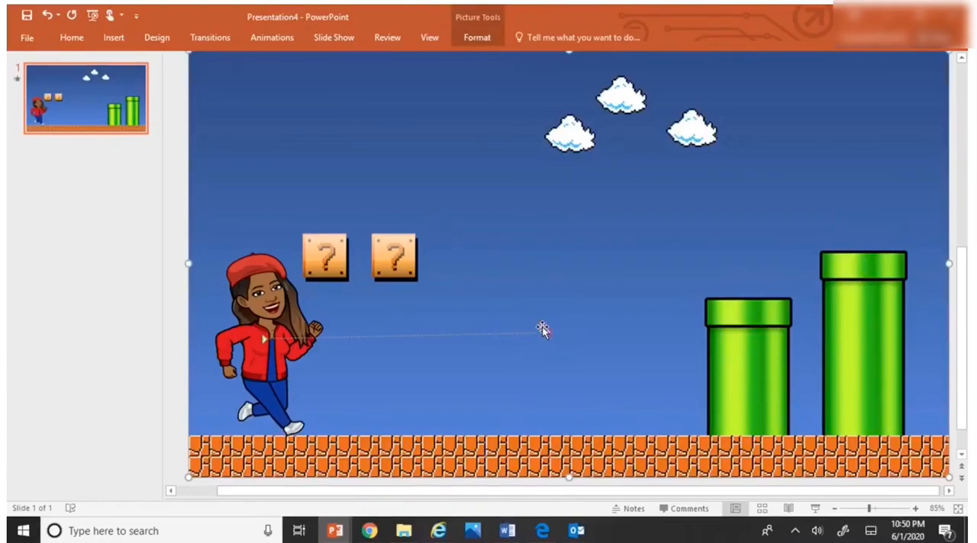
Step: Draw a 12-point star between the question blocks and pipes, move it up over the clouds and enlarge it to about 5.24 by 3.96 inches
scroll(489, 204, "up", 1)
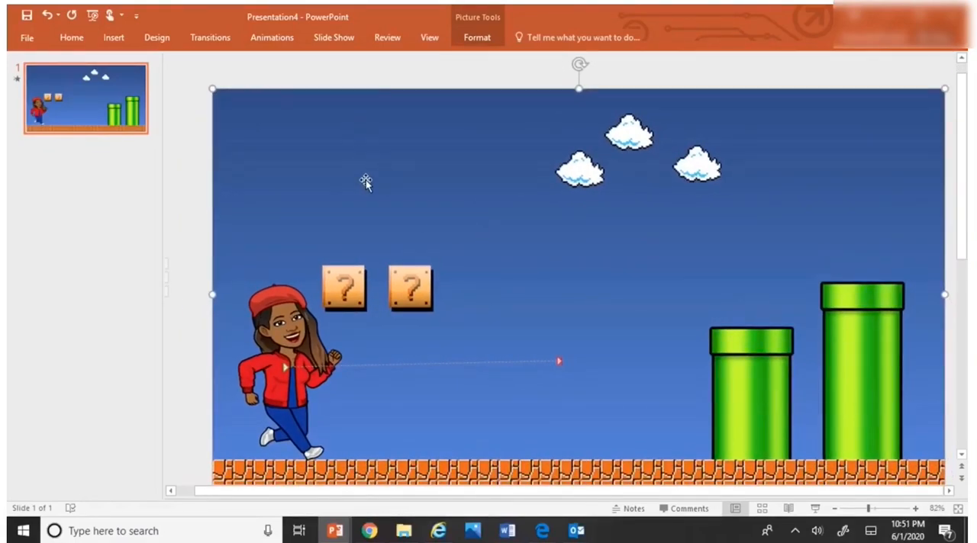
left_click(114, 37)
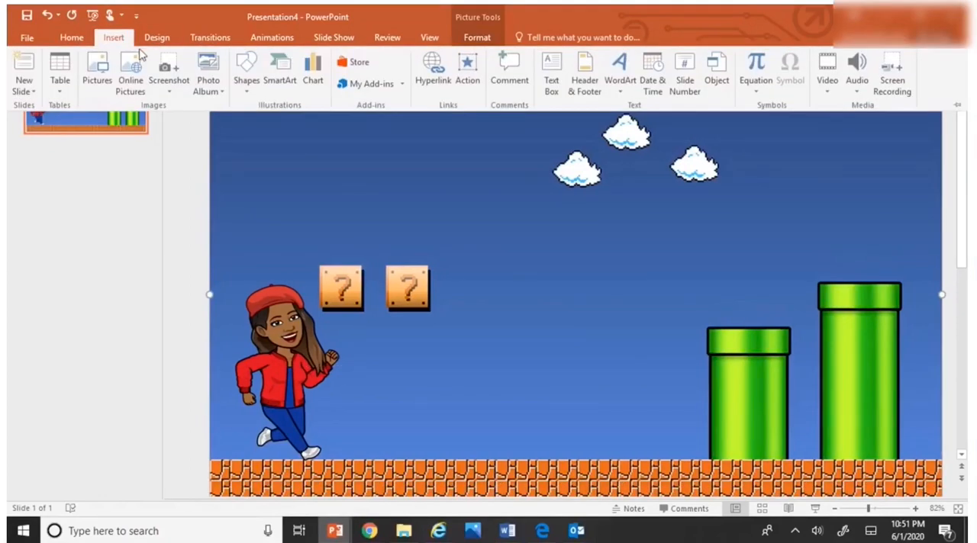
left_click(244, 77)
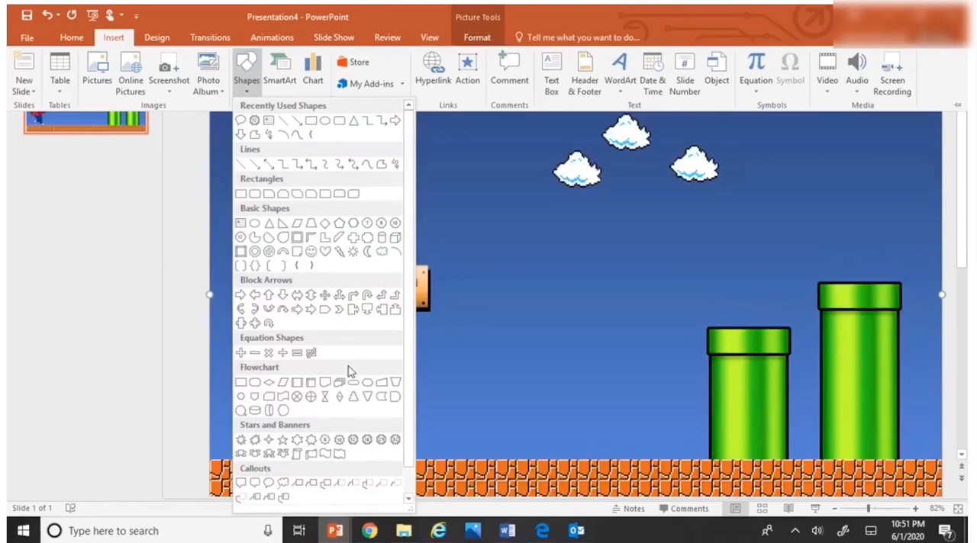
left_click(351, 440)
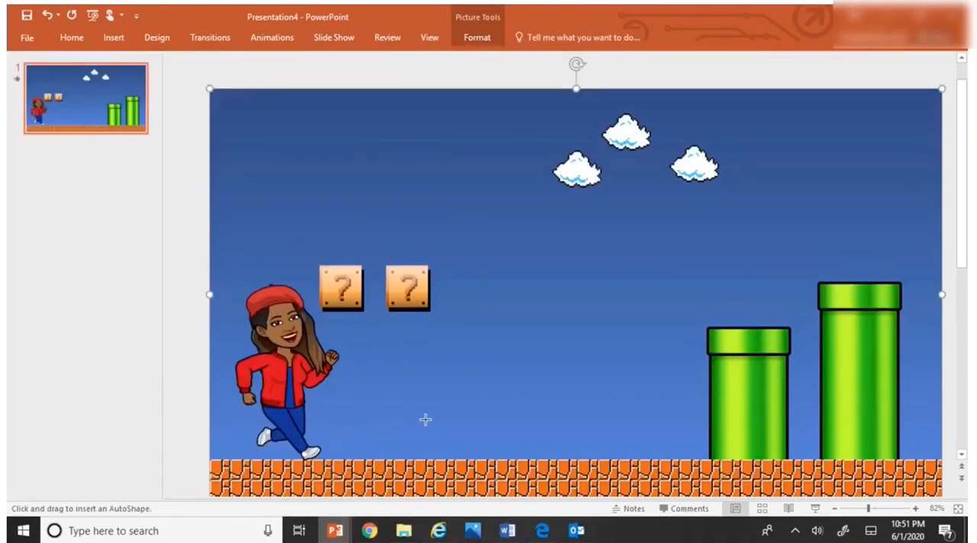
left_click_drag(529, 225, 751, 382)
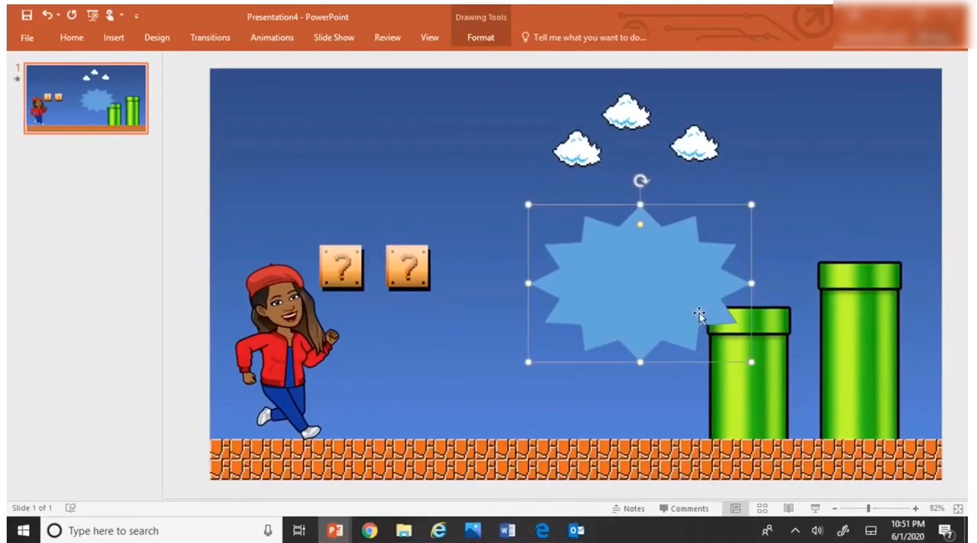
left_click_drag(673, 303, 709, 212)
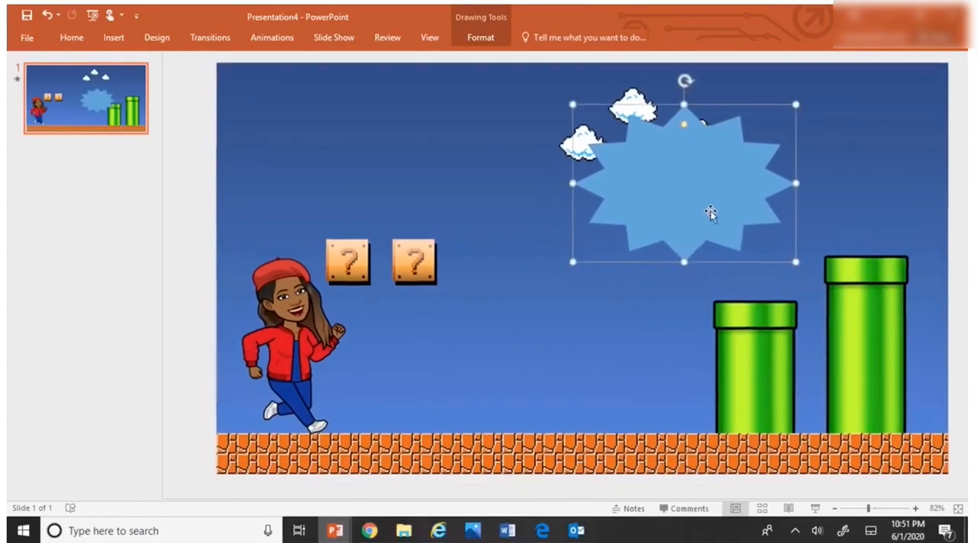
left_click_drag(565, 268, 501, 328)
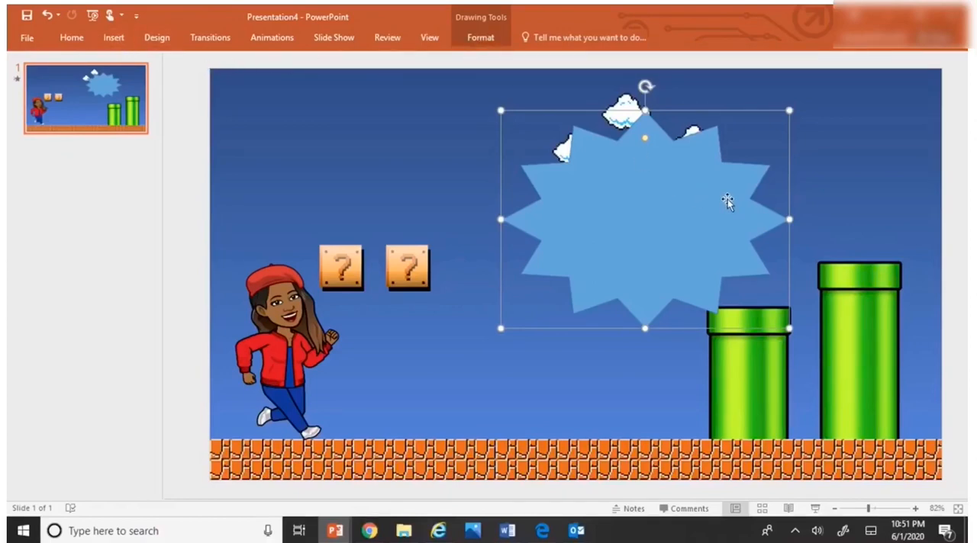
Step: Fill the 12-point star with white
left_click(481, 37)
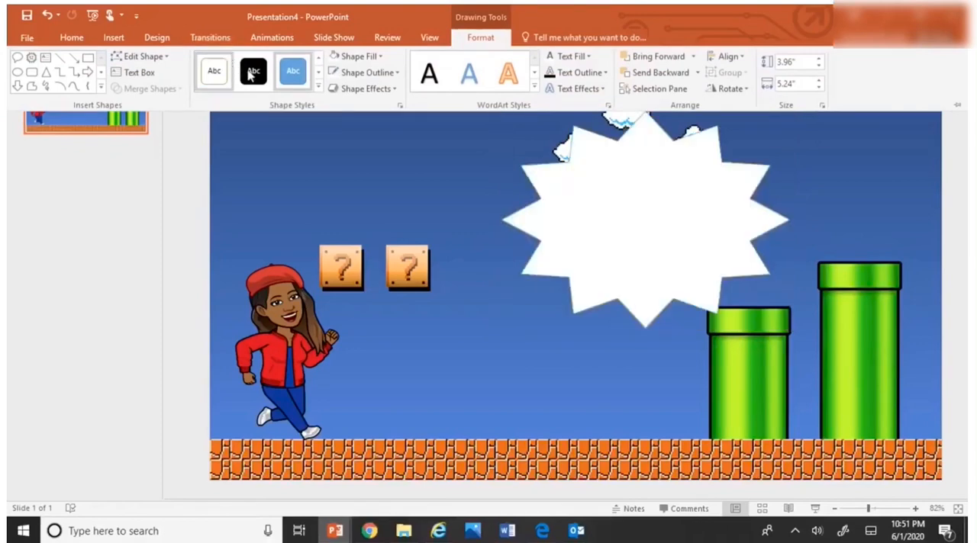
left_click(381, 58)
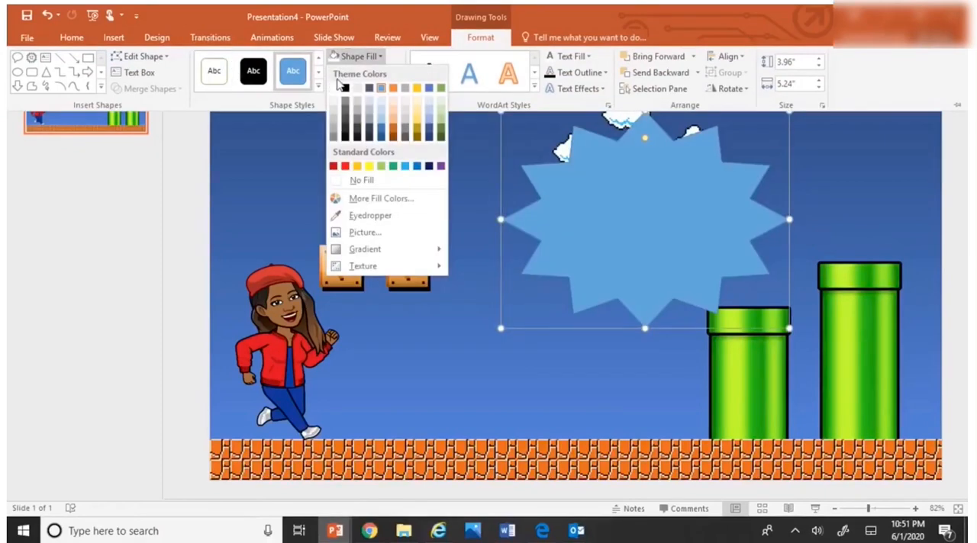
left_click(333, 89)
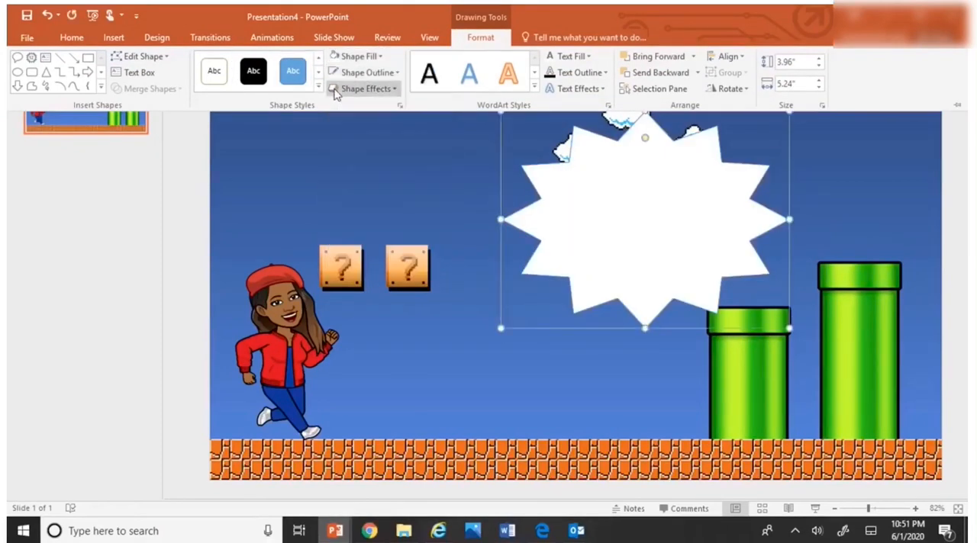
Step: Insert black WordArt reading "I love" and "Bitmoji fun!" on two lines and centre it over the white star
left_click(114, 39)
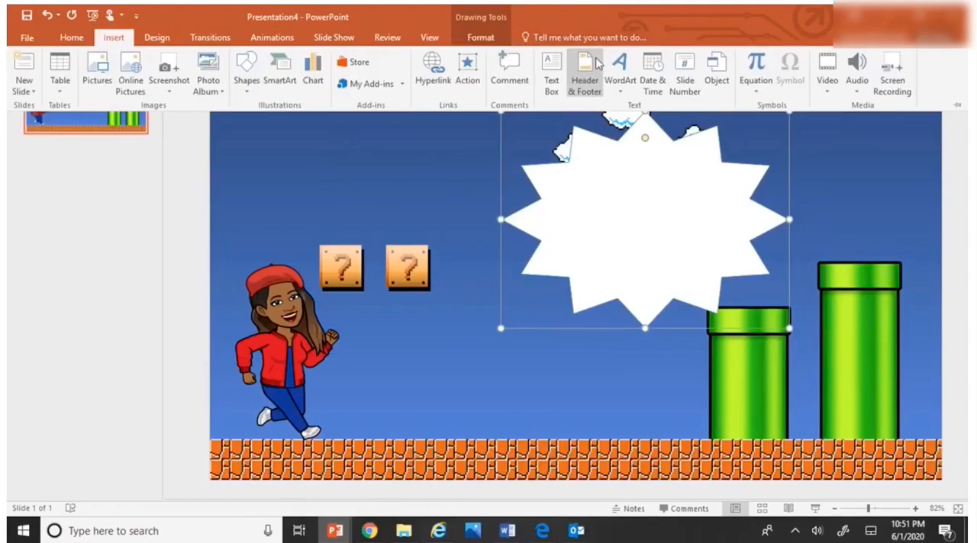
left_click(616, 72)
left_click(622, 119)
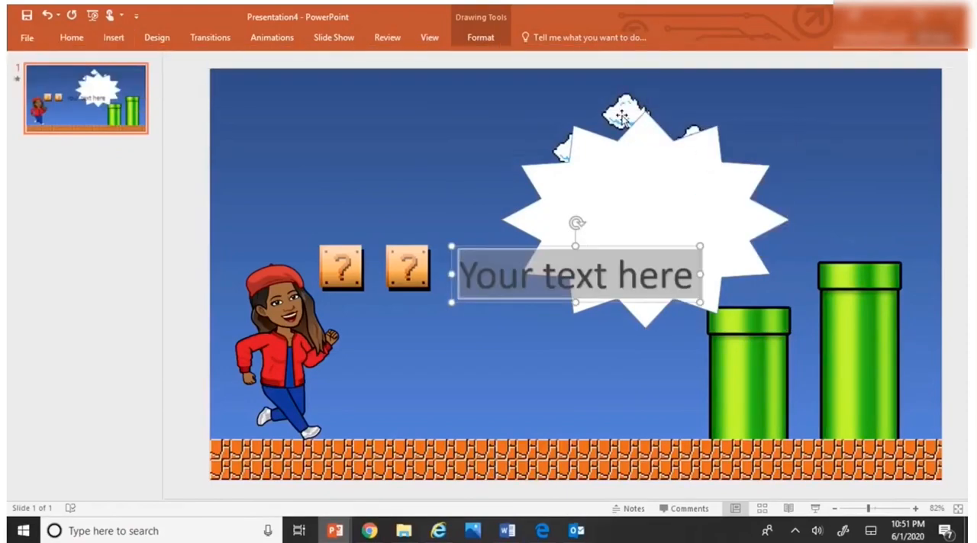
key("Delete")
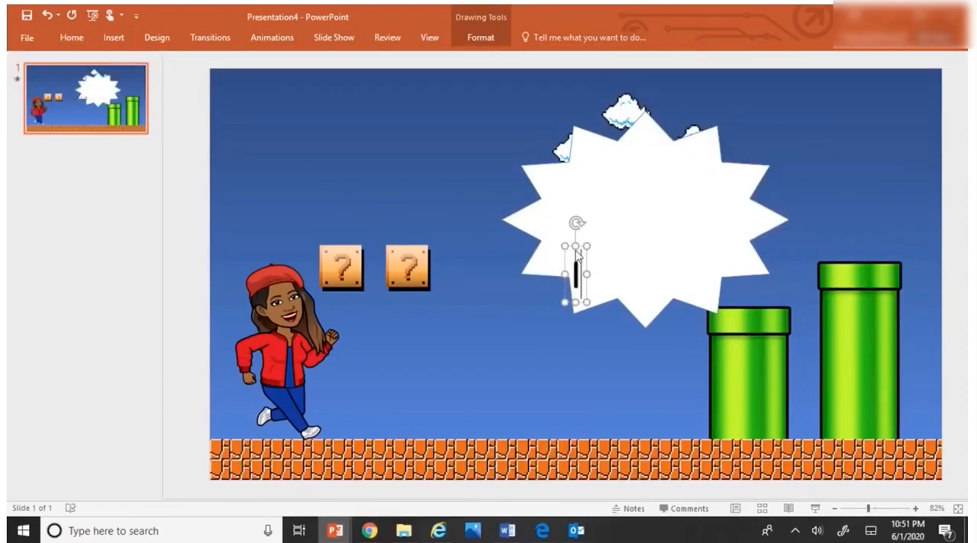
type("I love")
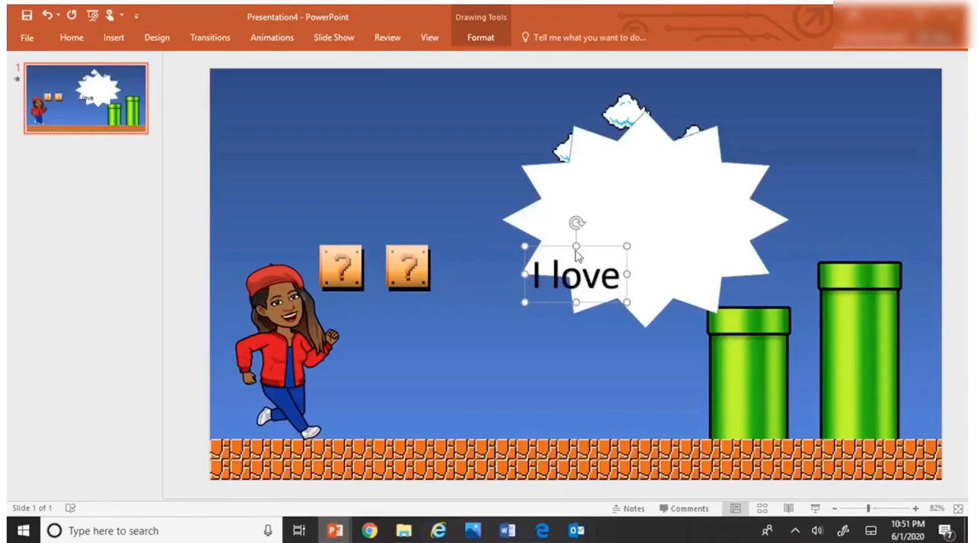
key("Return")
type("Bi")
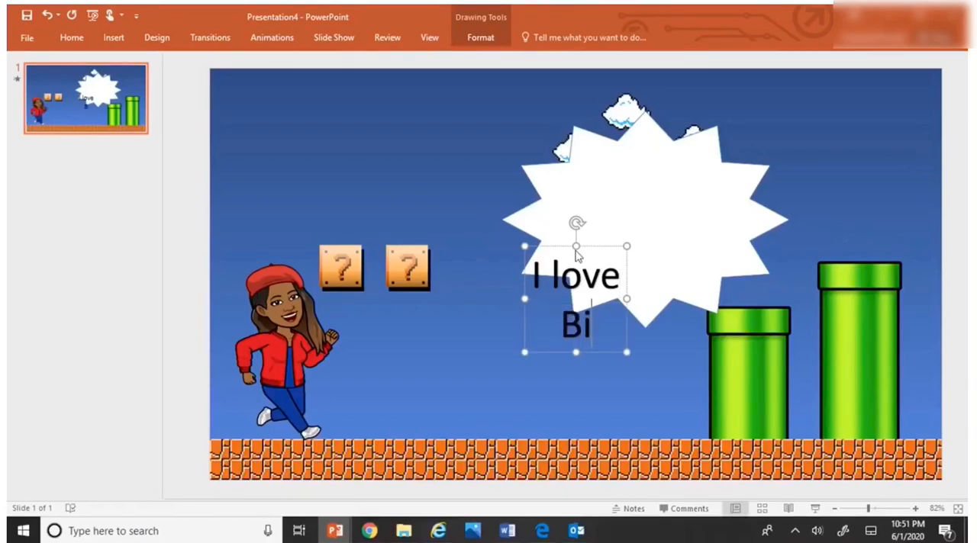
type("tm")
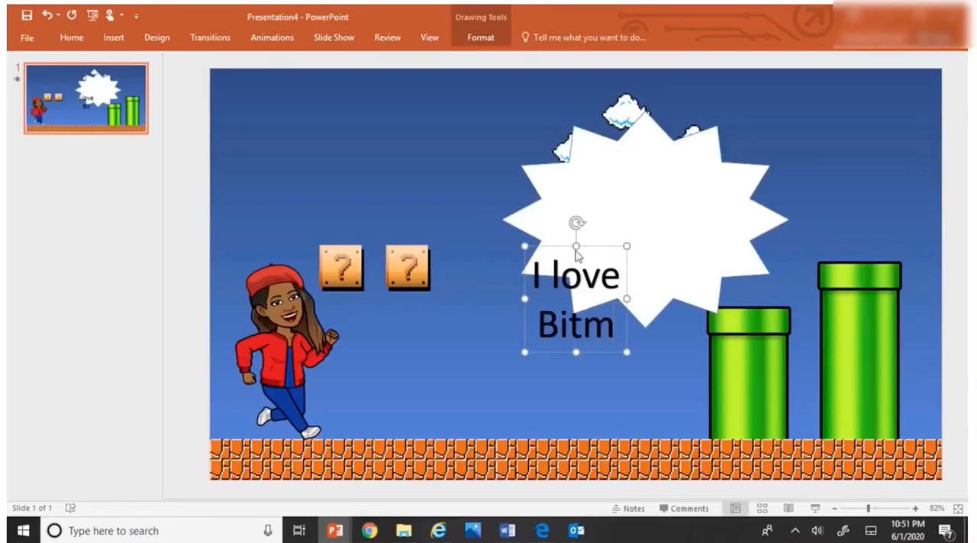
type("oji")
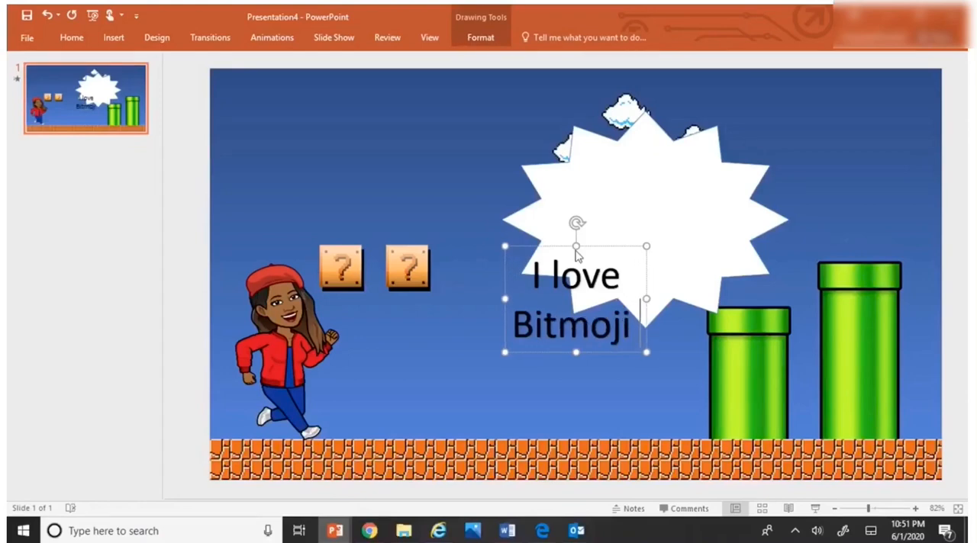
type(" fun")
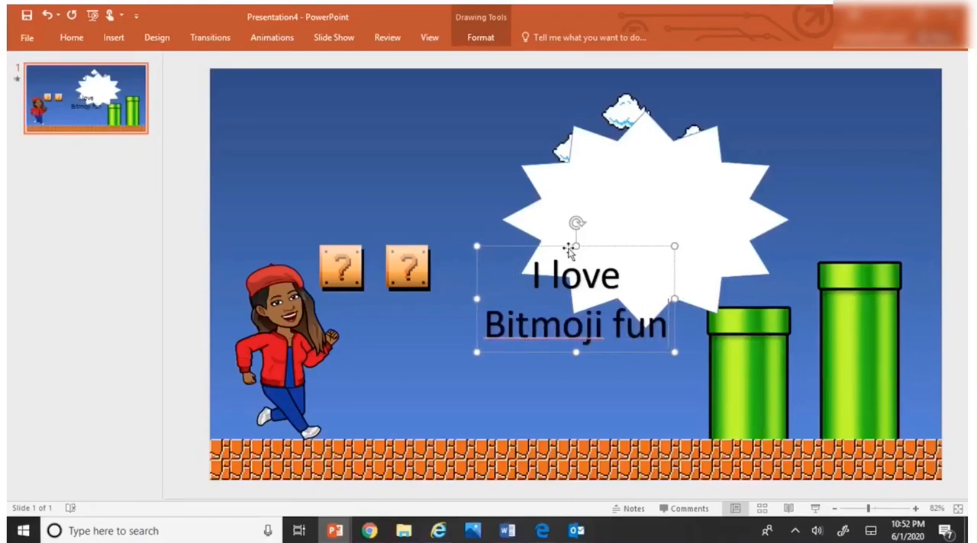
type("!")
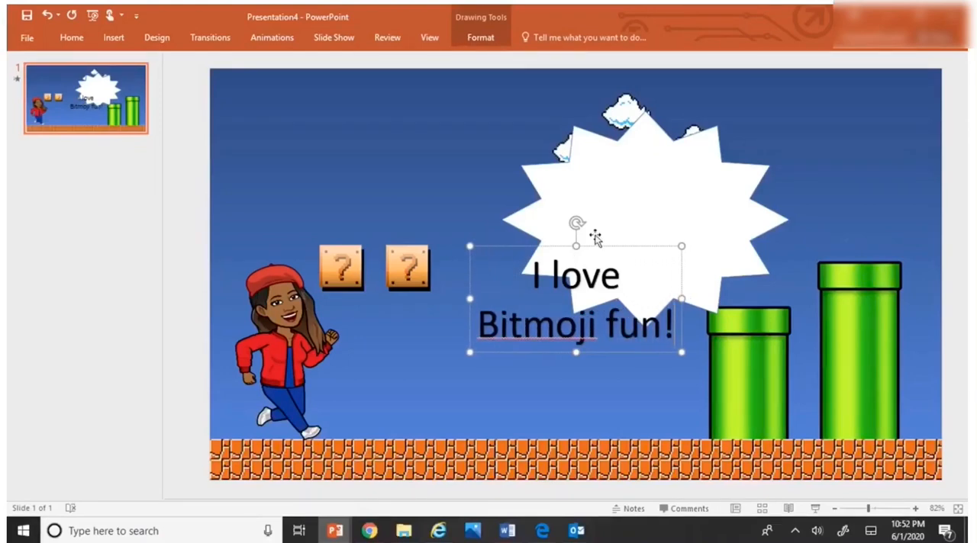
left_click_drag(624, 245, 667, 156)
Step: Select the white star together with the WordArt text and group them into one object
left_click(642, 316)
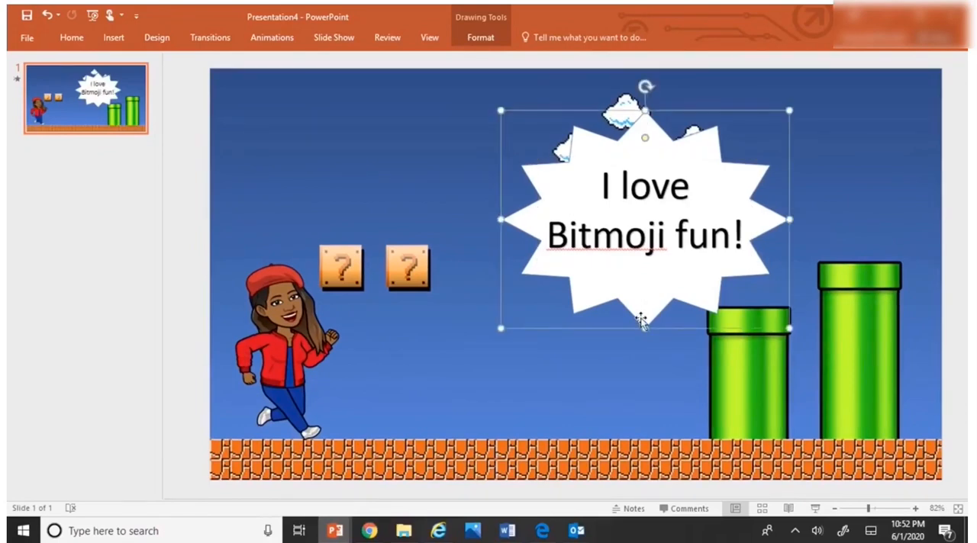
left_click(530, 177)
left_click(533, 175)
left_click(617, 189, "shift")
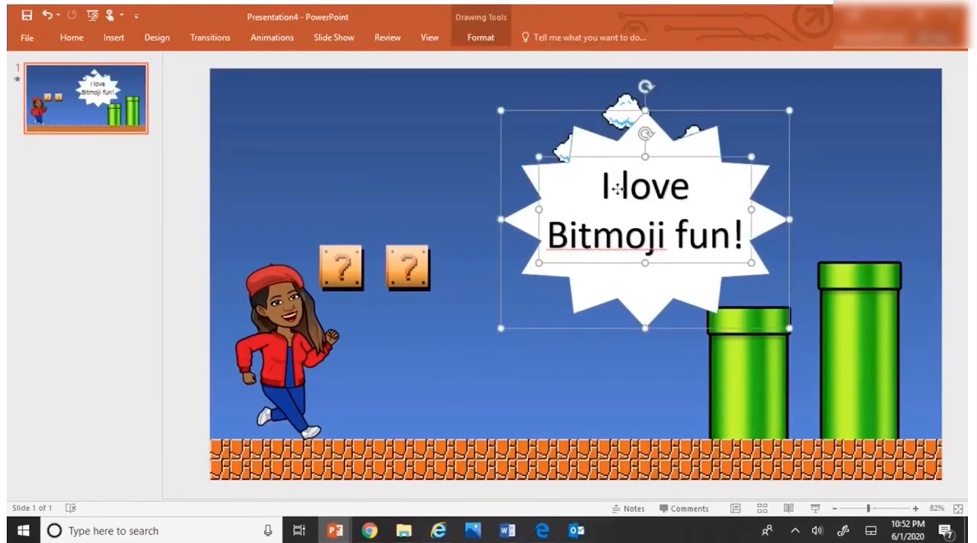
left_click(484, 36)
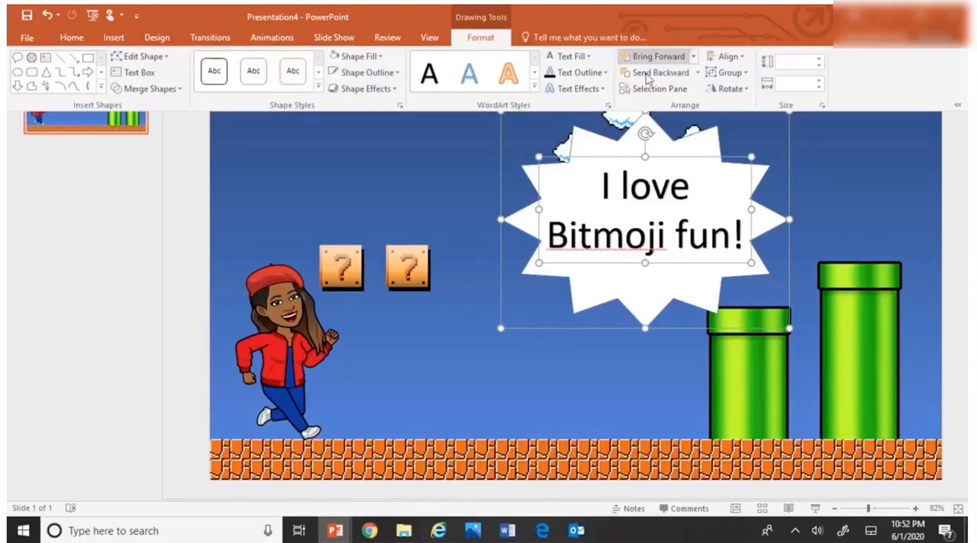
left_click(725, 73)
left_click(731, 91)
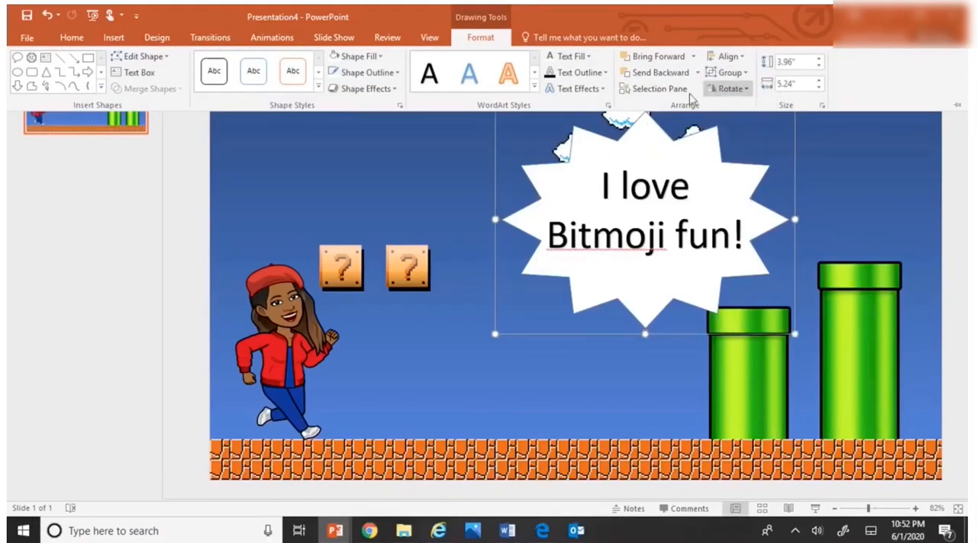
left_click(581, 228)
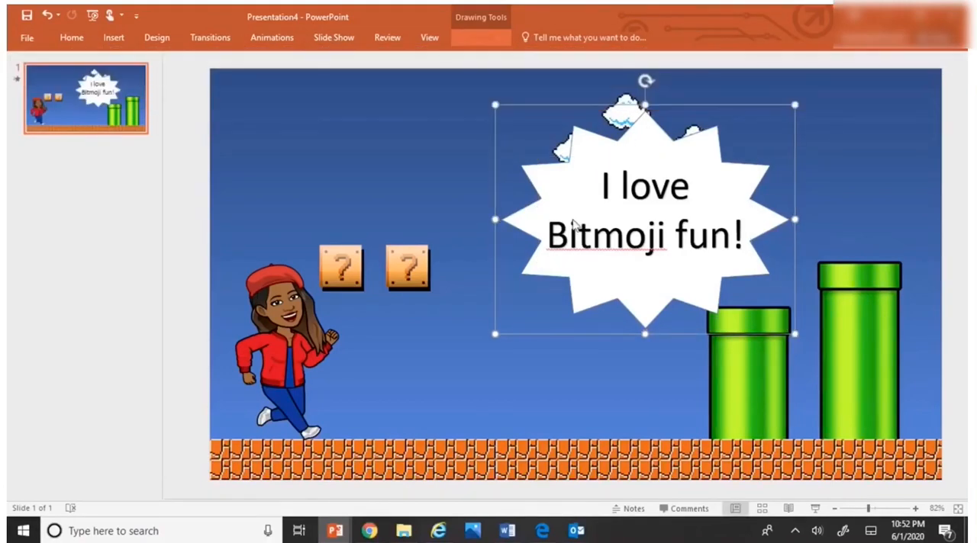
Step: Add an Appear entrance effect and a Zoom entrance effect to the star title group
left_click(284, 38)
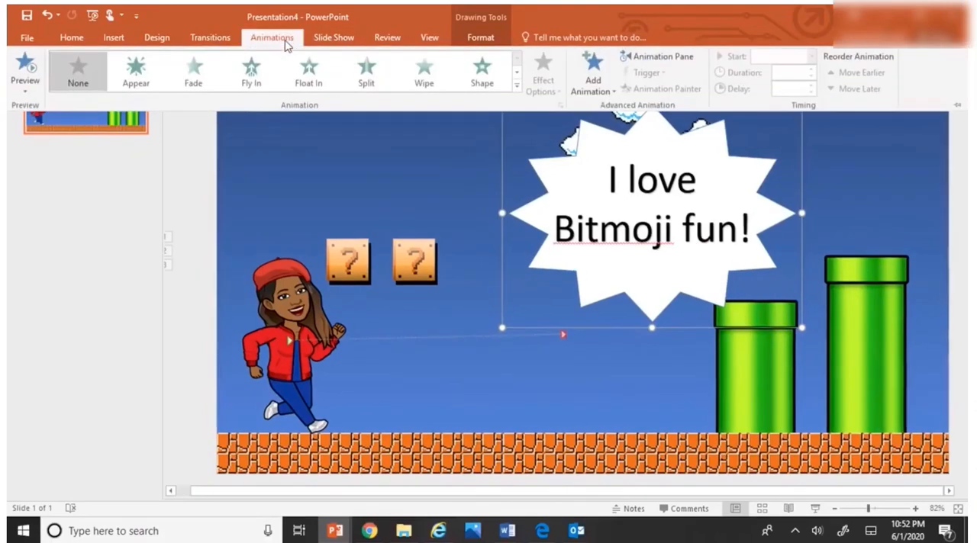
left_click(595, 70)
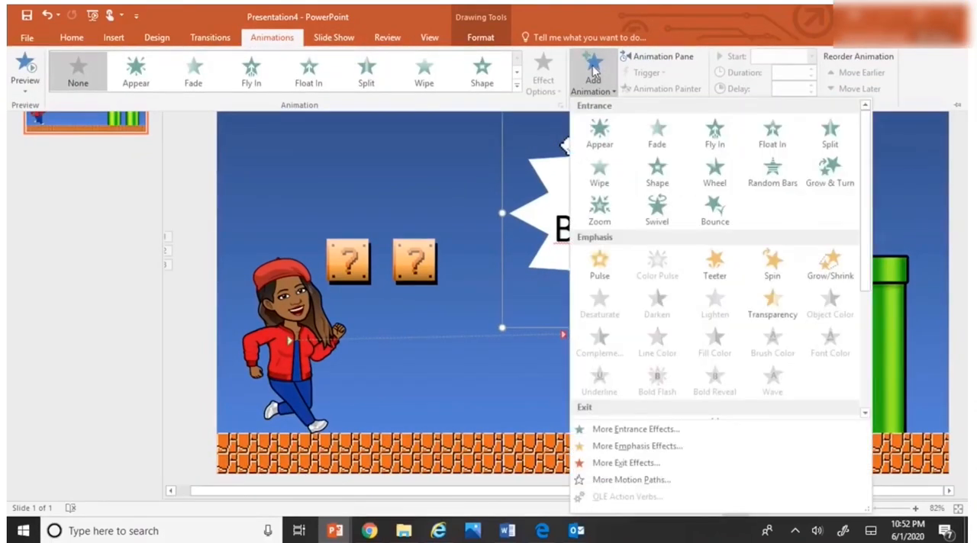
left_click(602, 134)
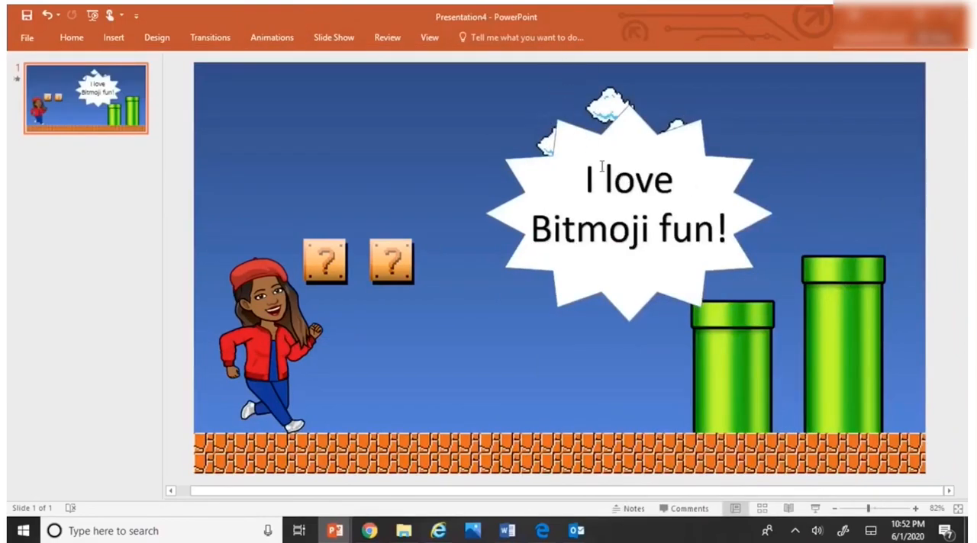
left_click(602, 167)
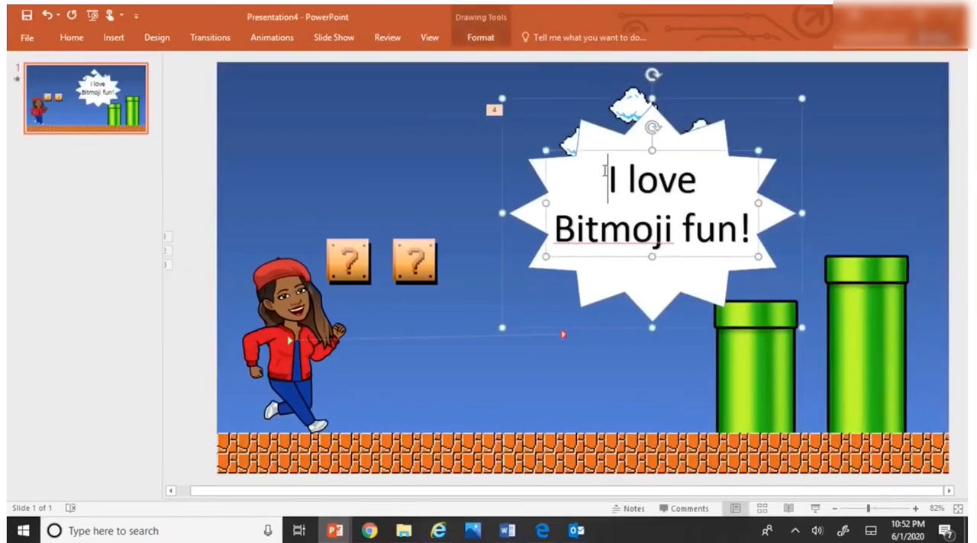
left_click(279, 38)
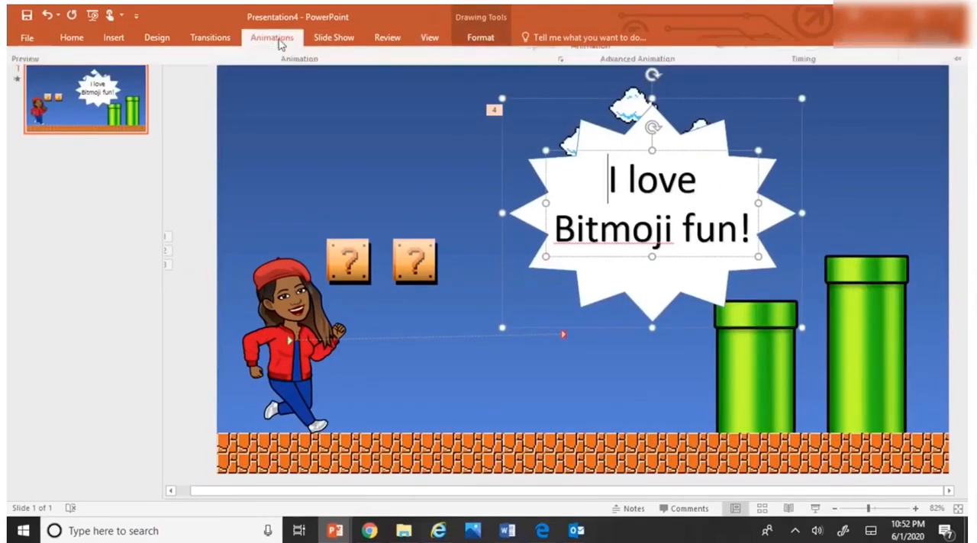
left_click(594, 76)
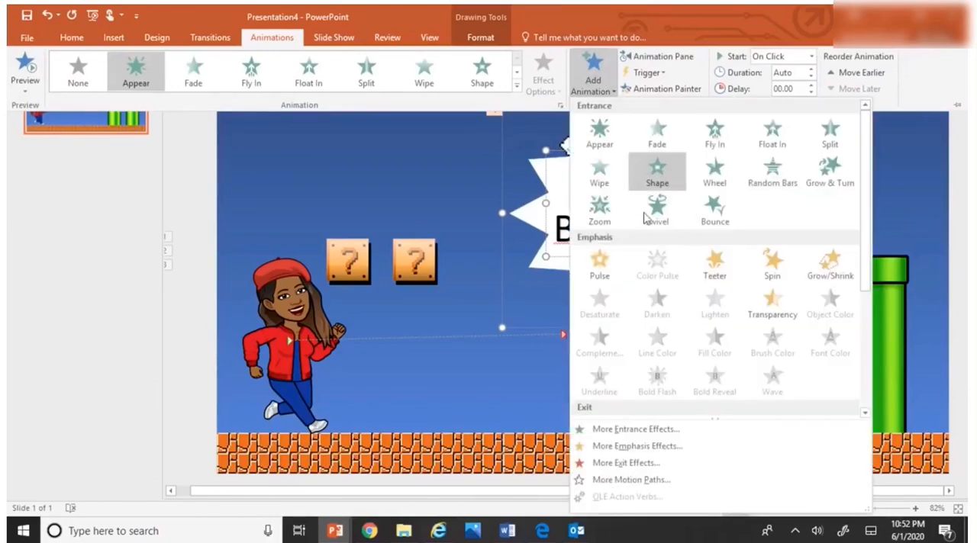
left_click(602, 212)
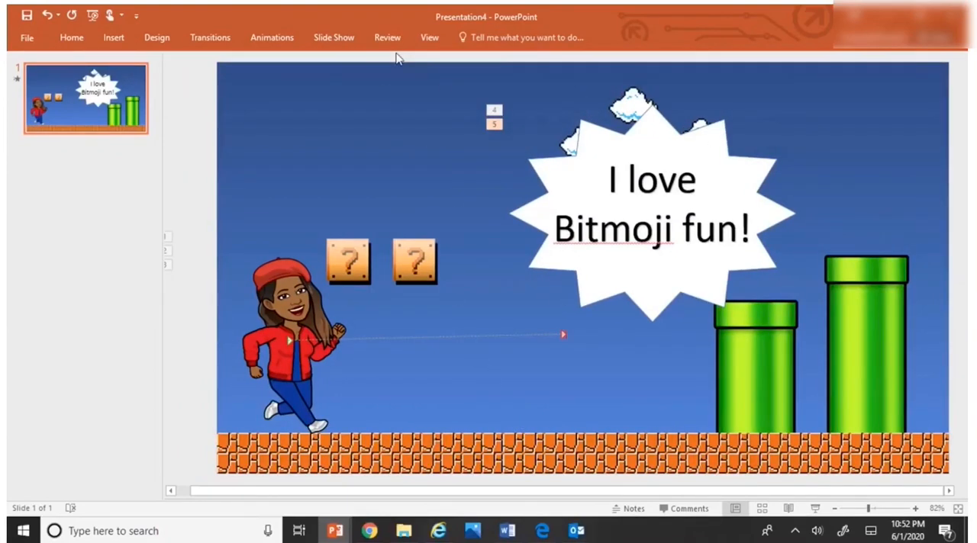
Step: Set the running character's Appear, Swivel and motion path animations to Start After Previous
left_click(267, 36)
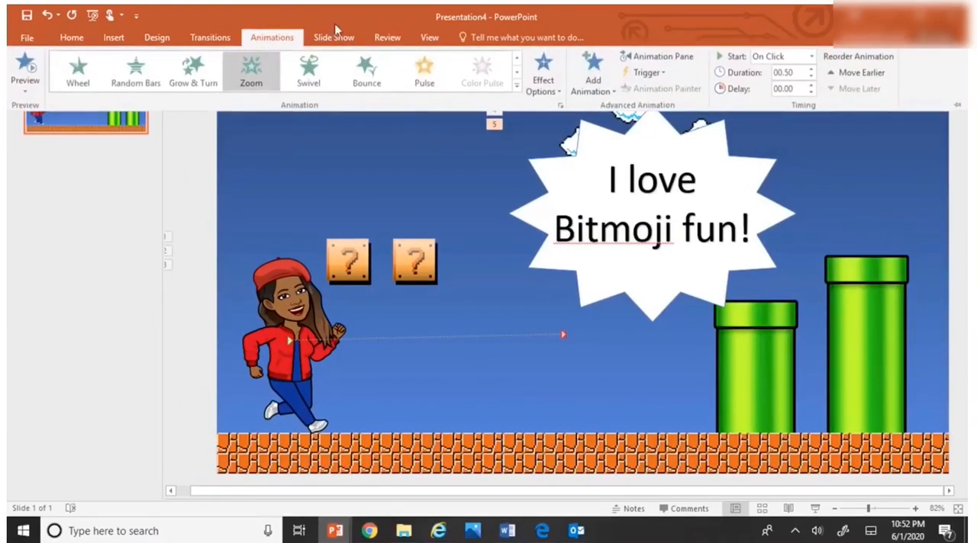
left_click(639, 56)
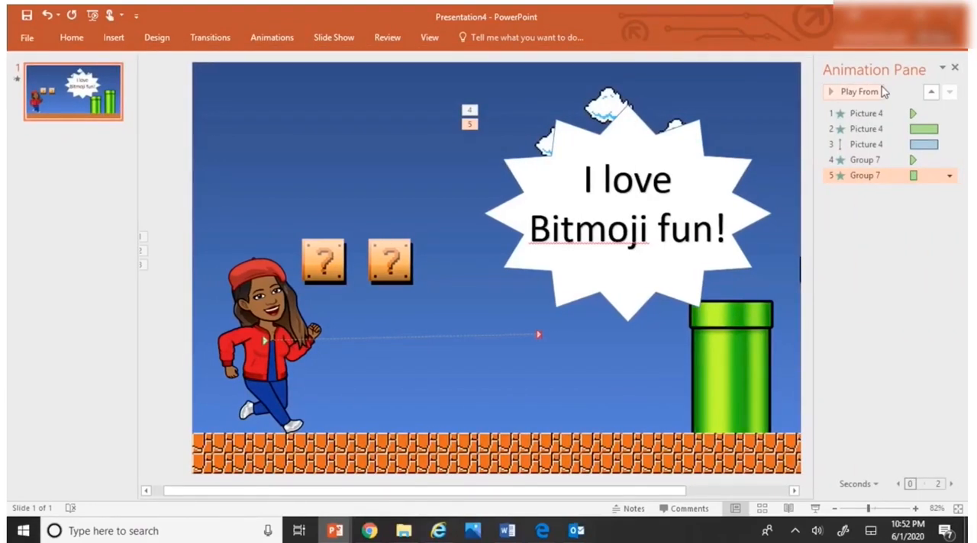
left_click(947, 113)
left_click(949, 113)
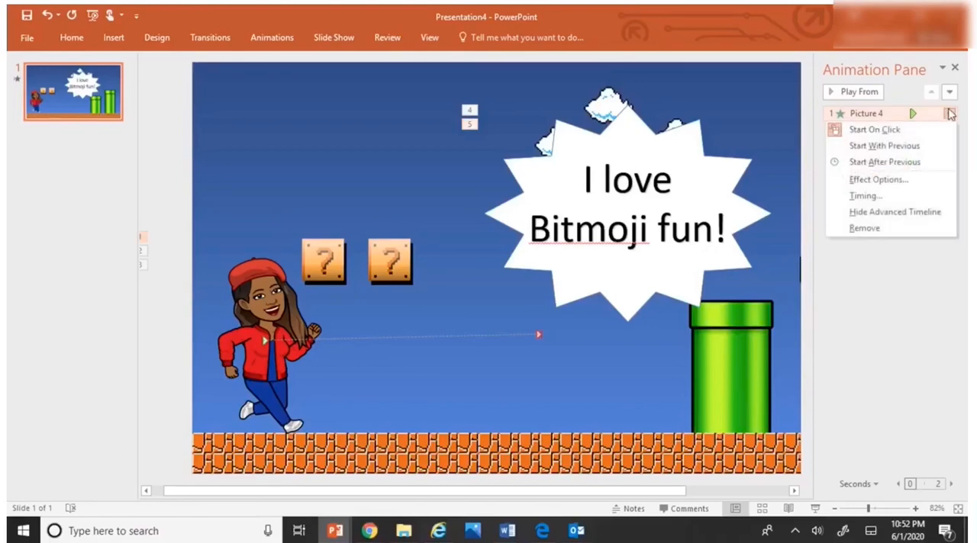
left_click(929, 160)
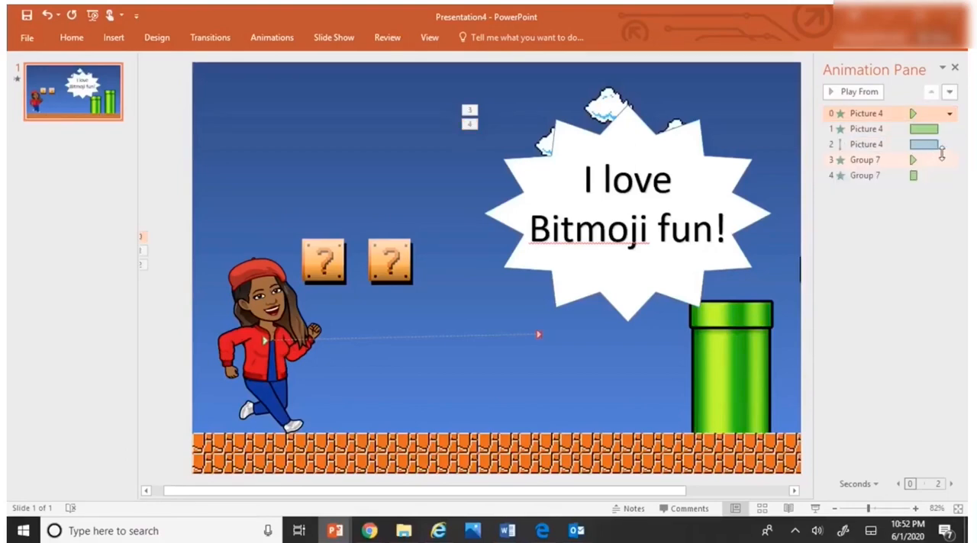
left_click(950, 130)
left_click(949, 129)
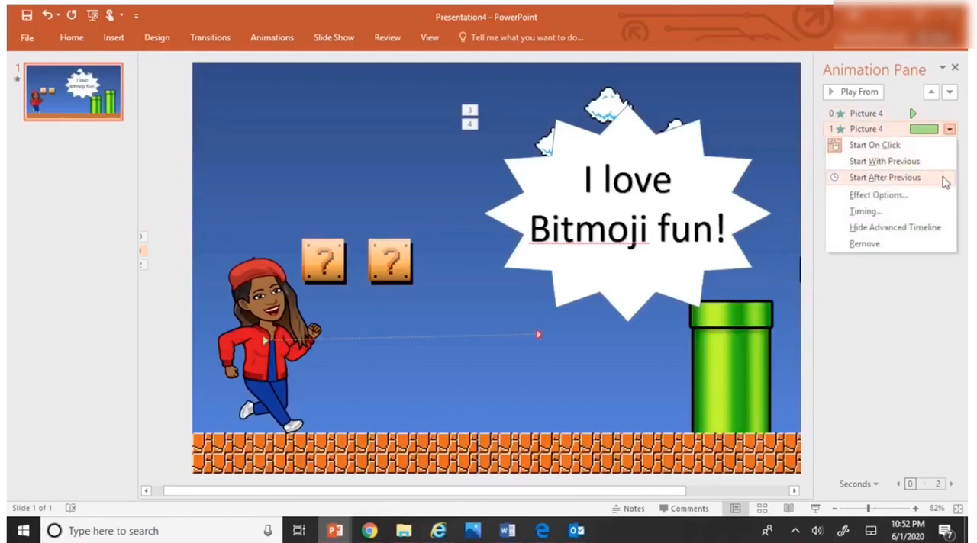
left_click(945, 159)
left_click(950, 144)
left_click(949, 144)
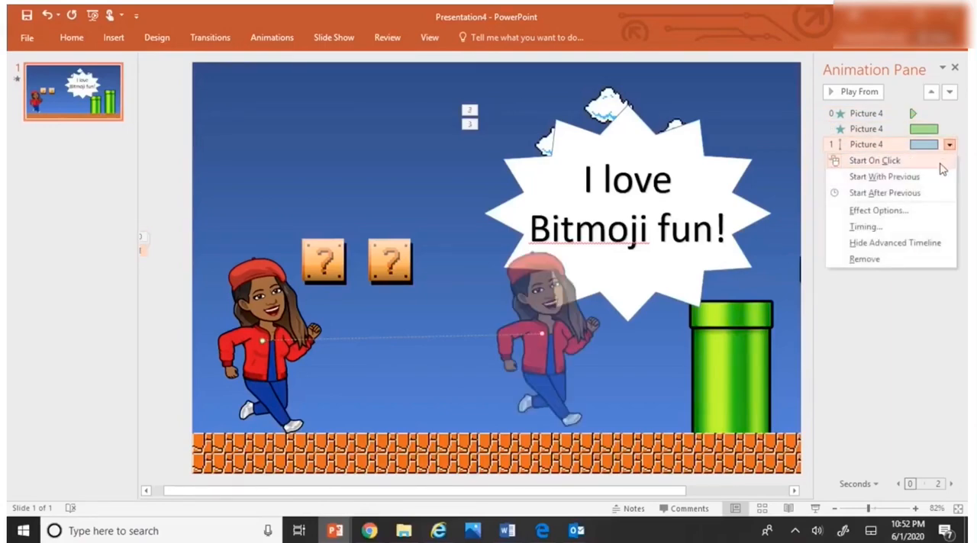
left_click(928, 202)
Step: Set the star title group's Appear and Zoom effects to Start After Previous, and play the animation sequence from its first effect
left_click(943, 159)
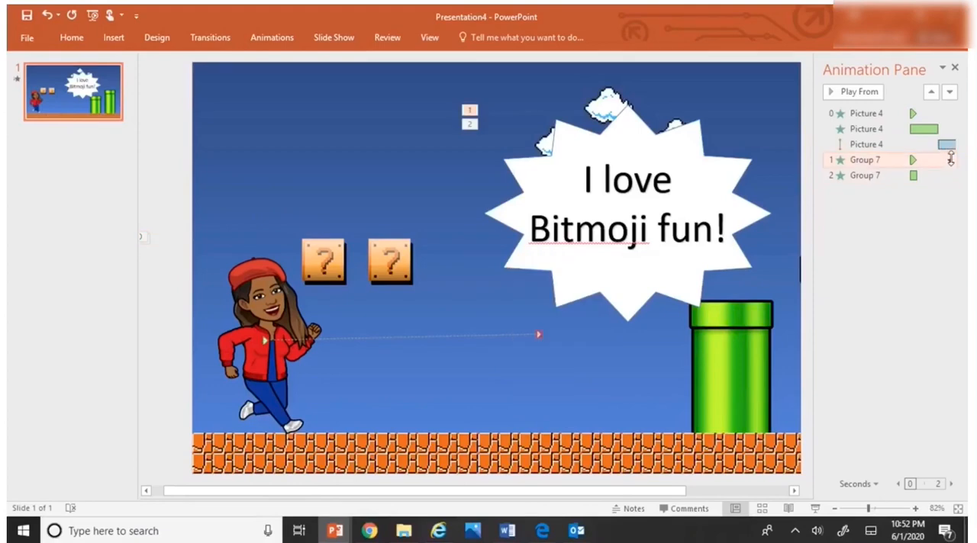
left_click(949, 160)
left_click(940, 216)
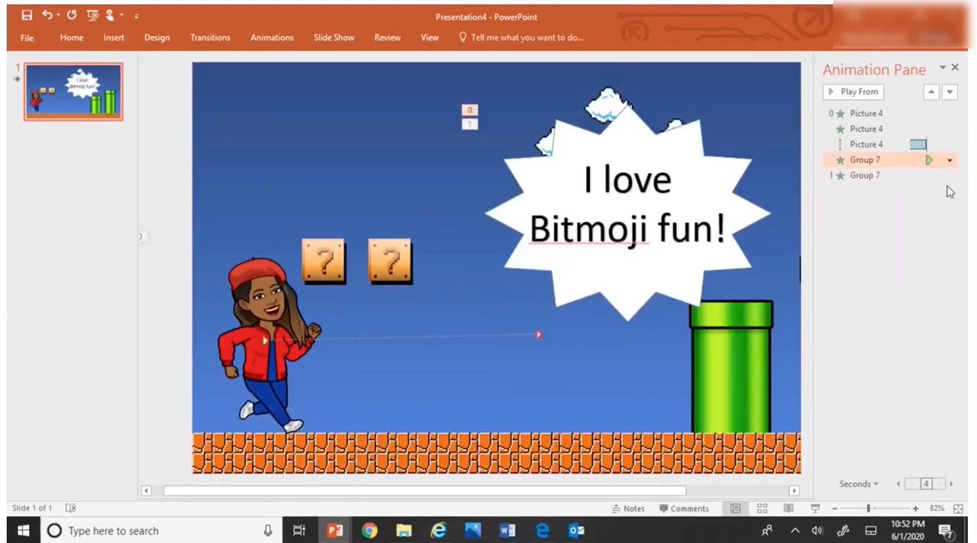
left_click(948, 177)
left_click(949, 177)
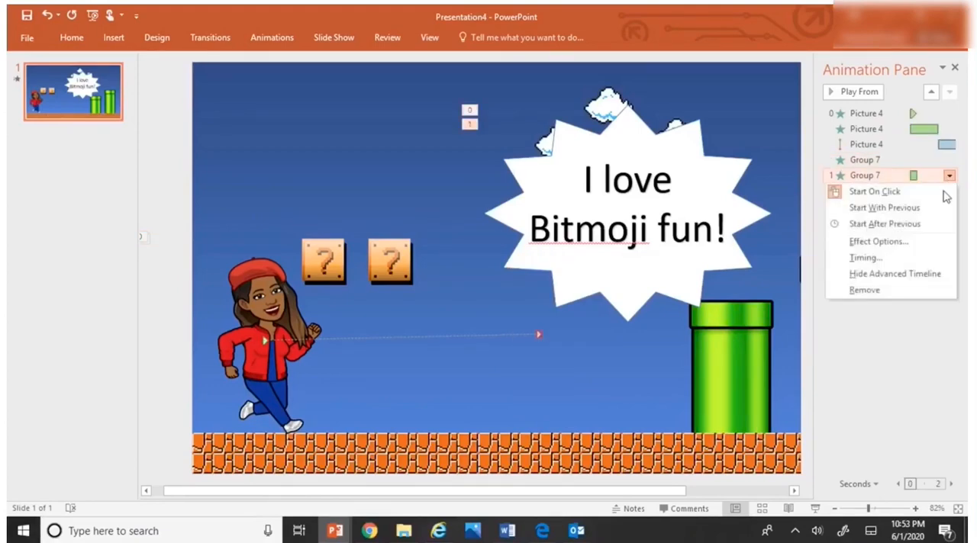
left_click(925, 229)
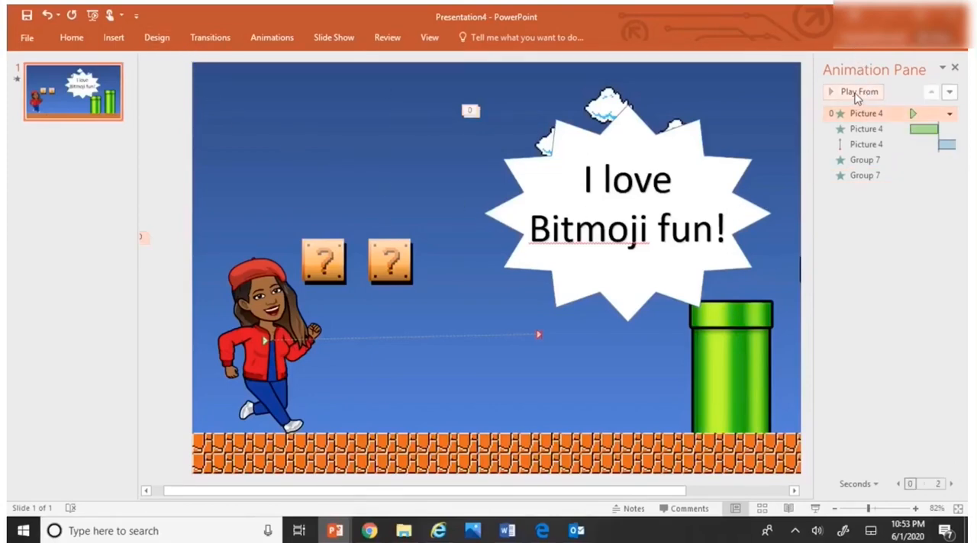
left_click(855, 92)
Step: Set the star title group's Zoom effect to repeat 3 times
left_click(857, 175)
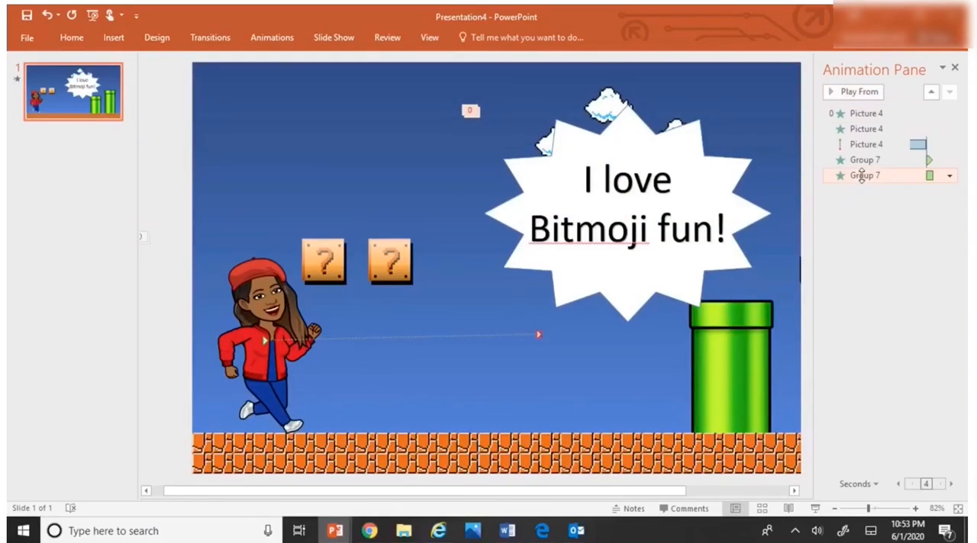
left_click(949, 176)
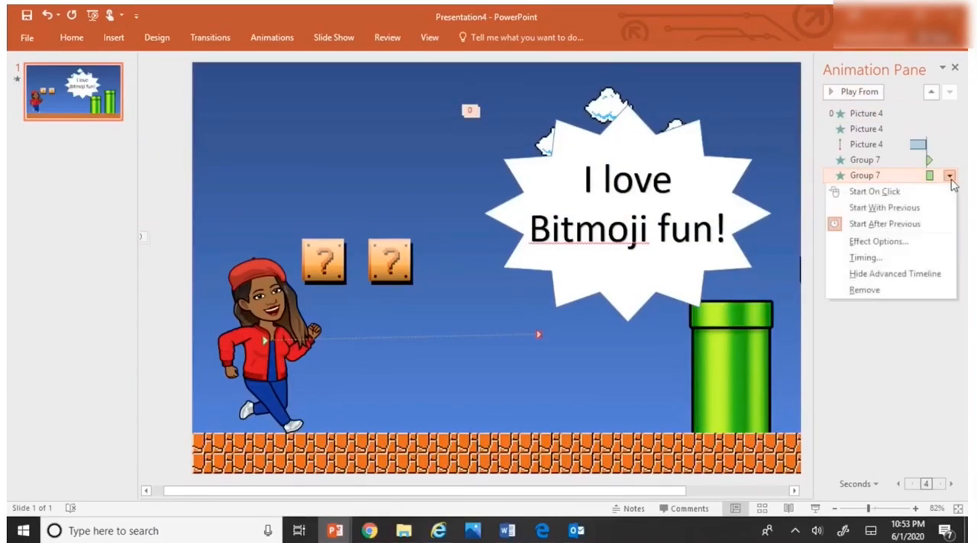
left_click(904, 245)
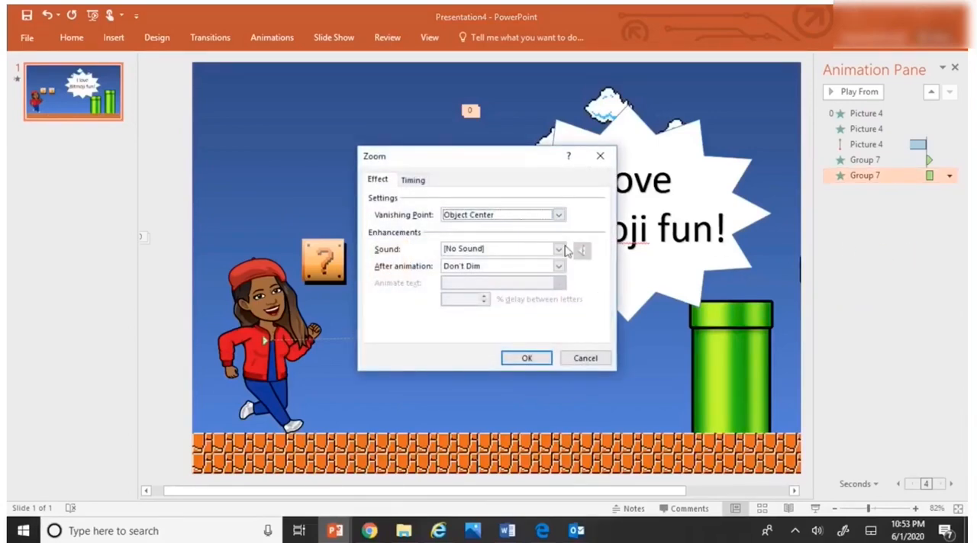
left_click(413, 182)
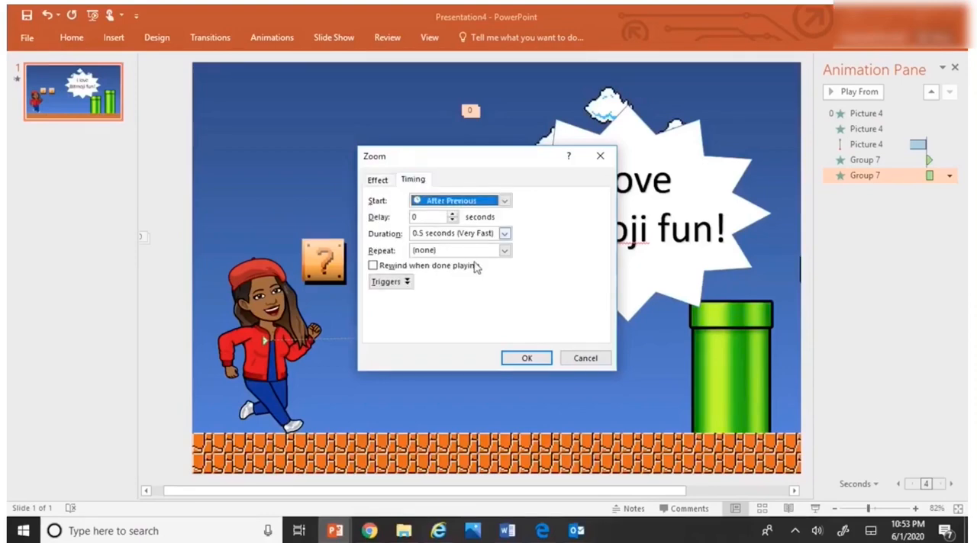
left_click(505, 258)
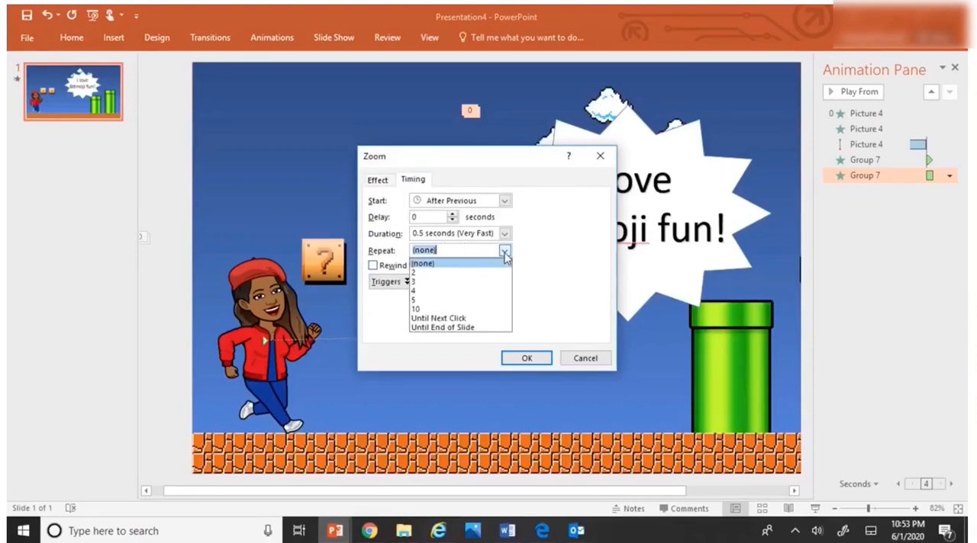
left_click(473, 287)
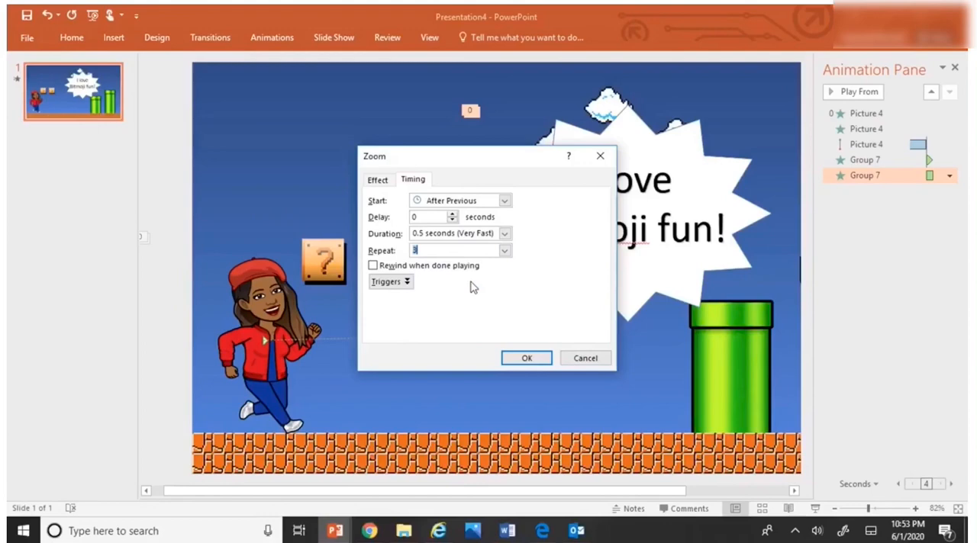
left_click(527, 358)
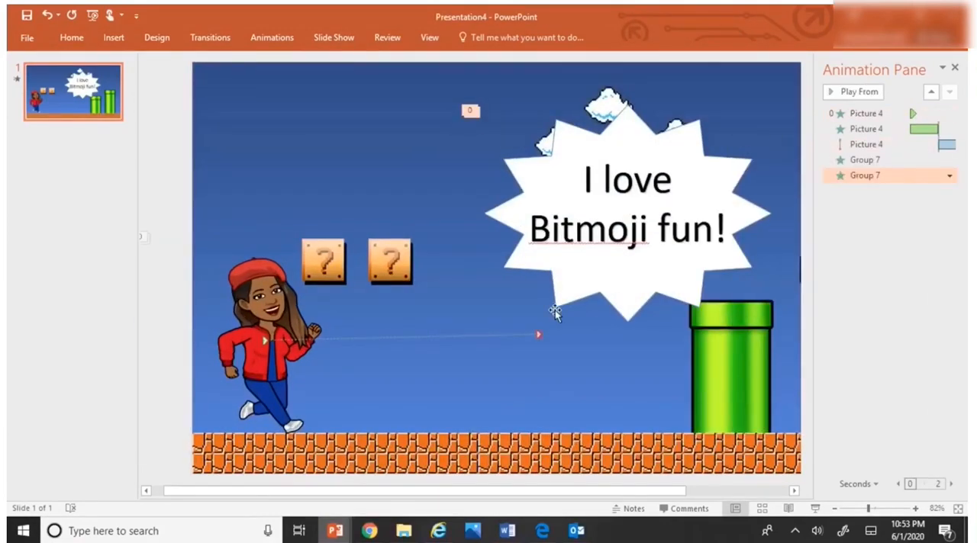
Step: Shorten the running character's motion path to end just past the second question block, keep its start on the character, and play the sequence from its first effect
left_click_drag(538, 332, 448, 341)
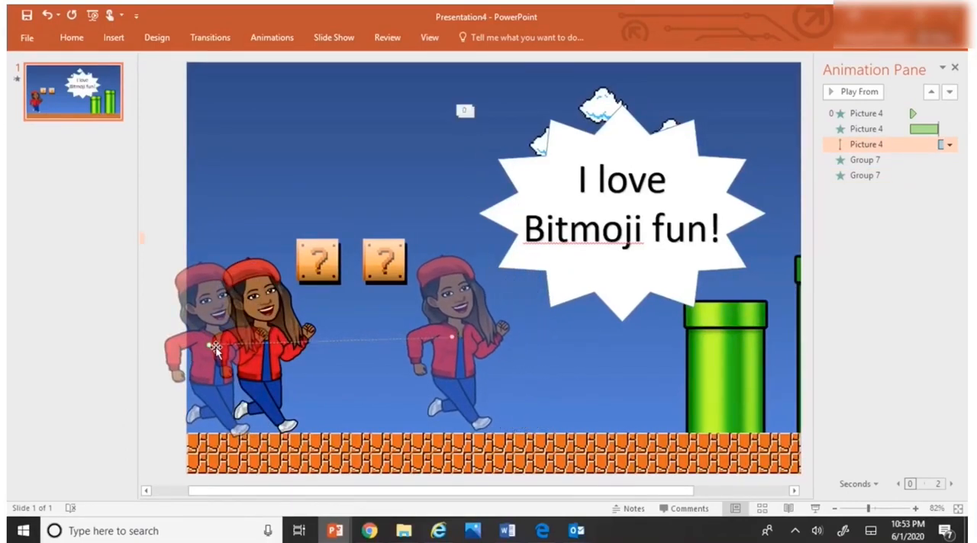
left_click_drag(208, 342, 254, 341)
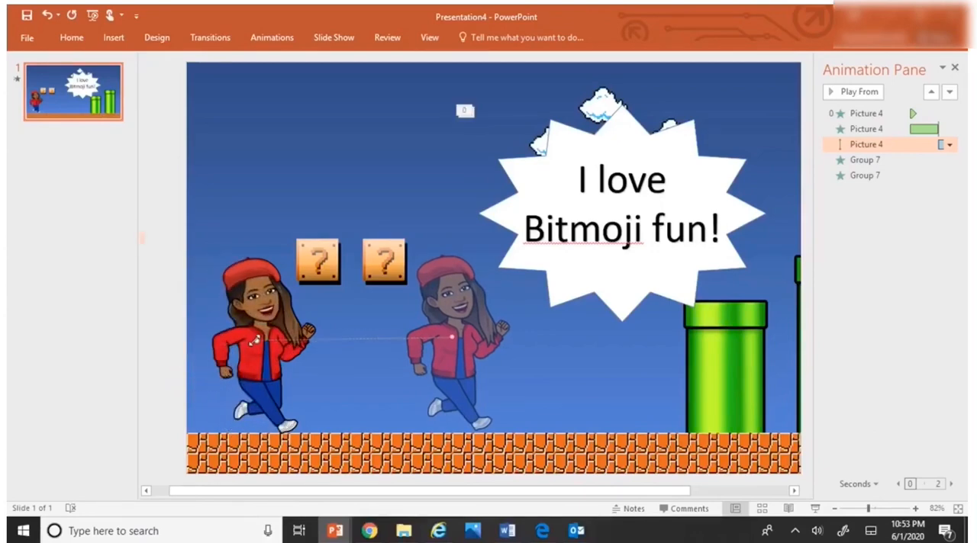
left_click(853, 113)
left_click(860, 91)
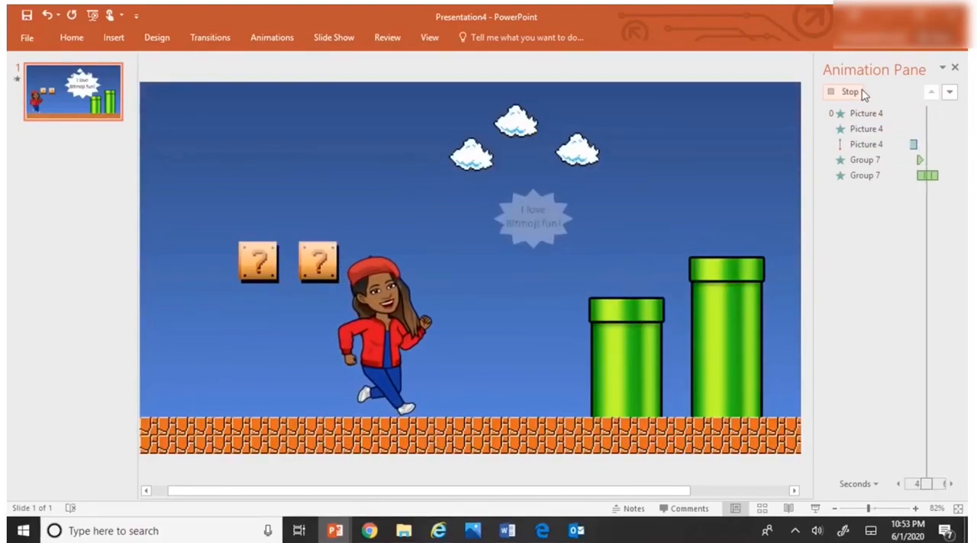
left_click(863, 92)
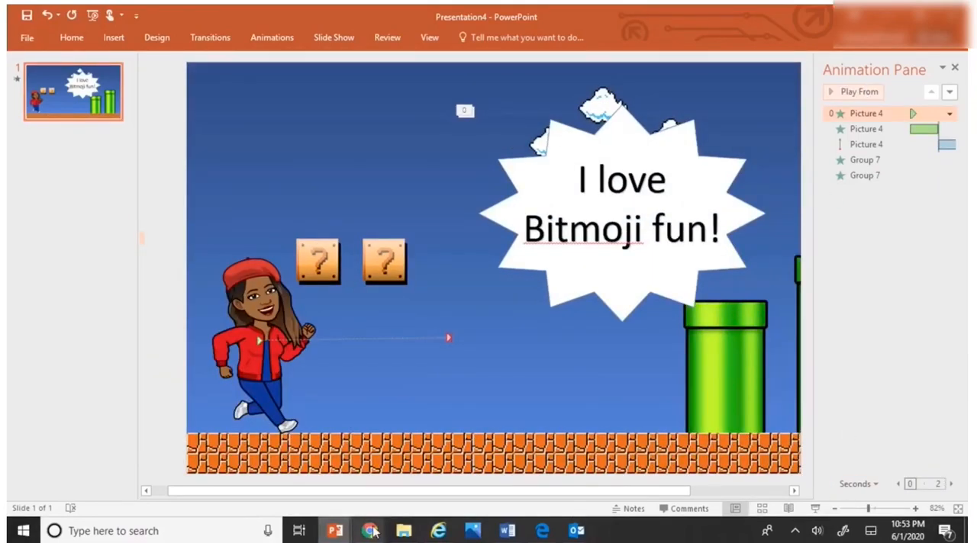
mouse_move(371, 531)
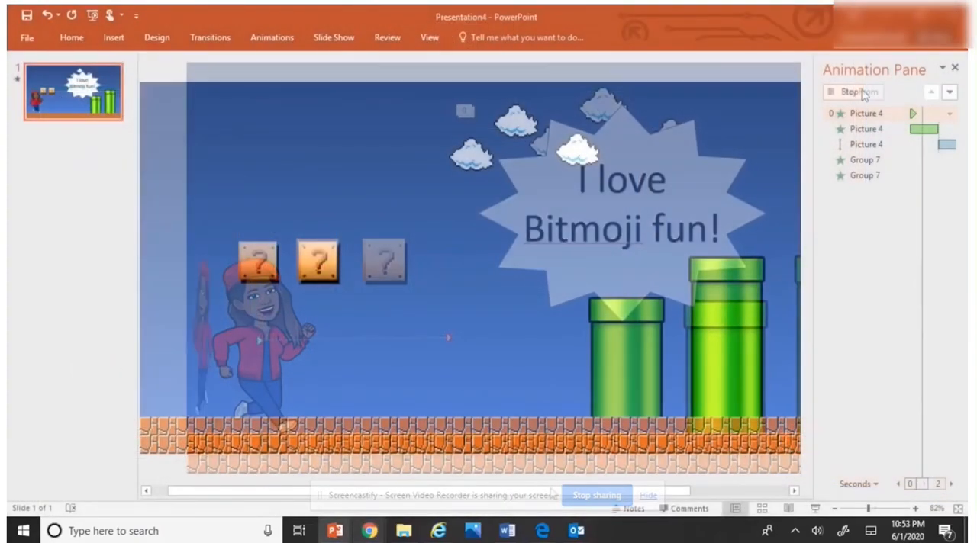